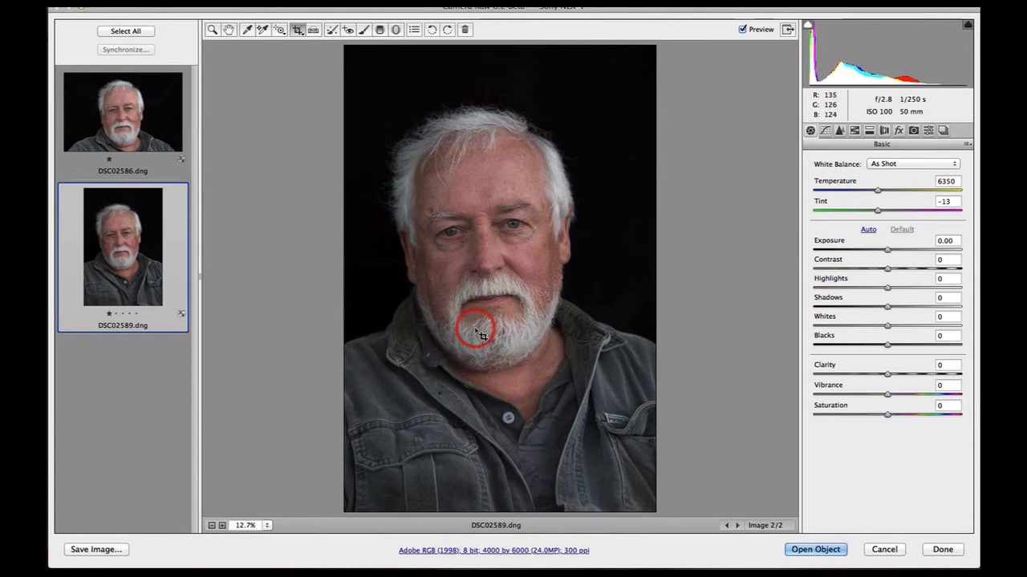
- Draw a 2 to 3 crop of about 2991 by 4486 pixels around the head and shoulders and rotate it counterclockwise to straighten the face
left_click(299, 35)
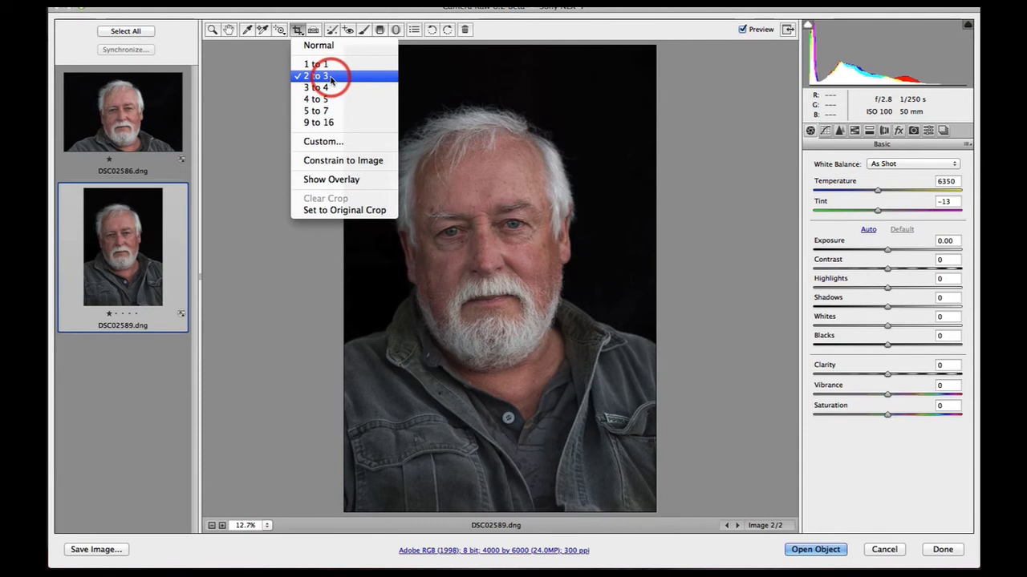
left_click(332, 77)
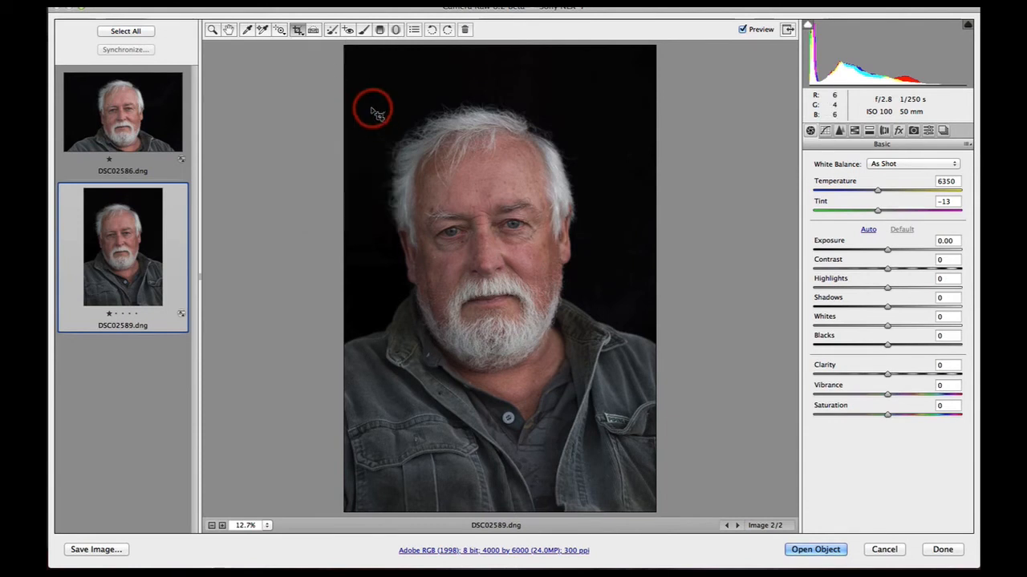
left_click_drag(367, 109, 655, 454)
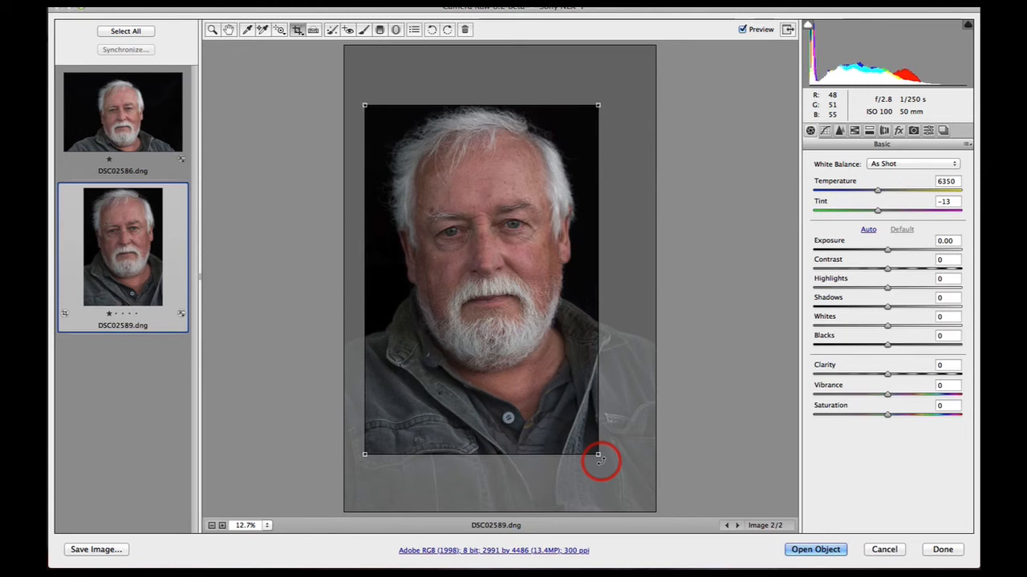
left_click_drag(601, 458, 621, 450)
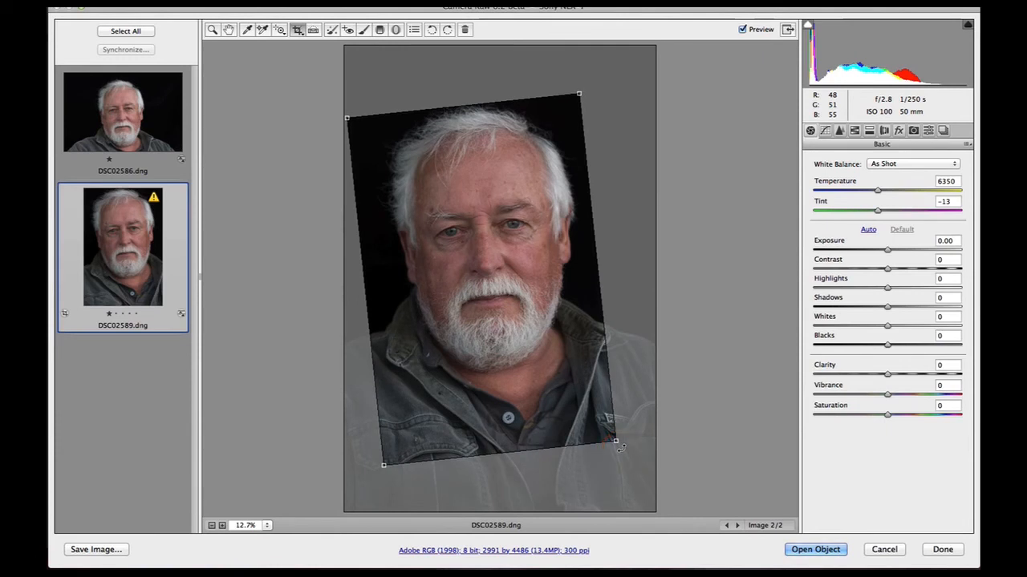
left_click_drag(620, 449, 620, 449)
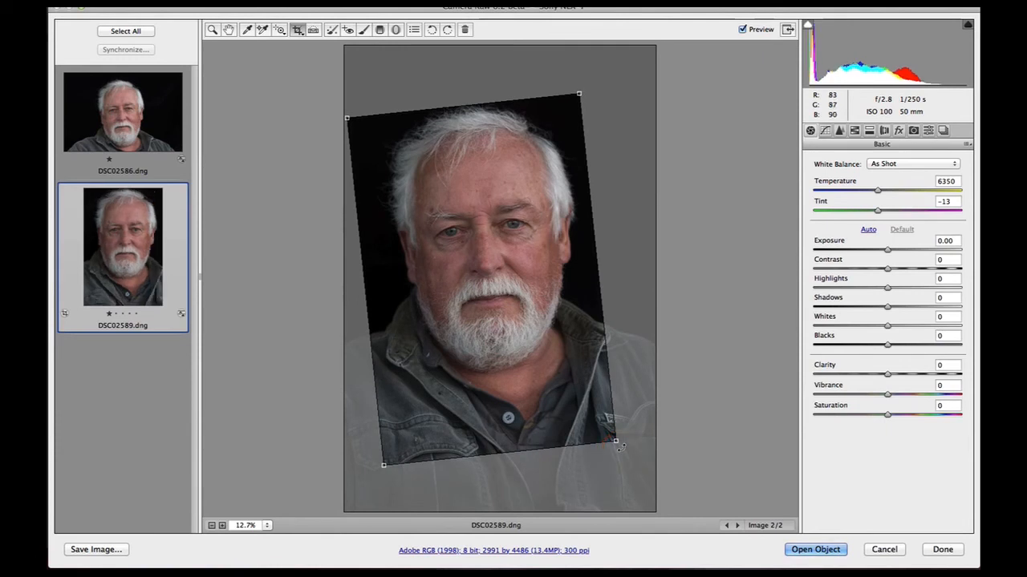
- Show the crop overlay, enlarge the rotated crop to about 3113 by 4670 pixels and apply it to the portrait
left_click(299, 32)
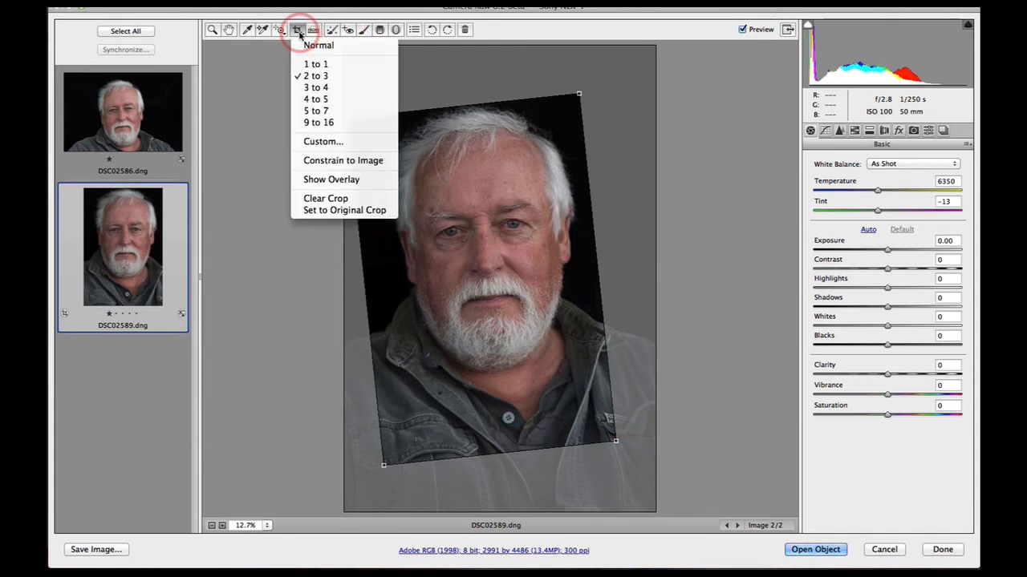
left_click(314, 179)
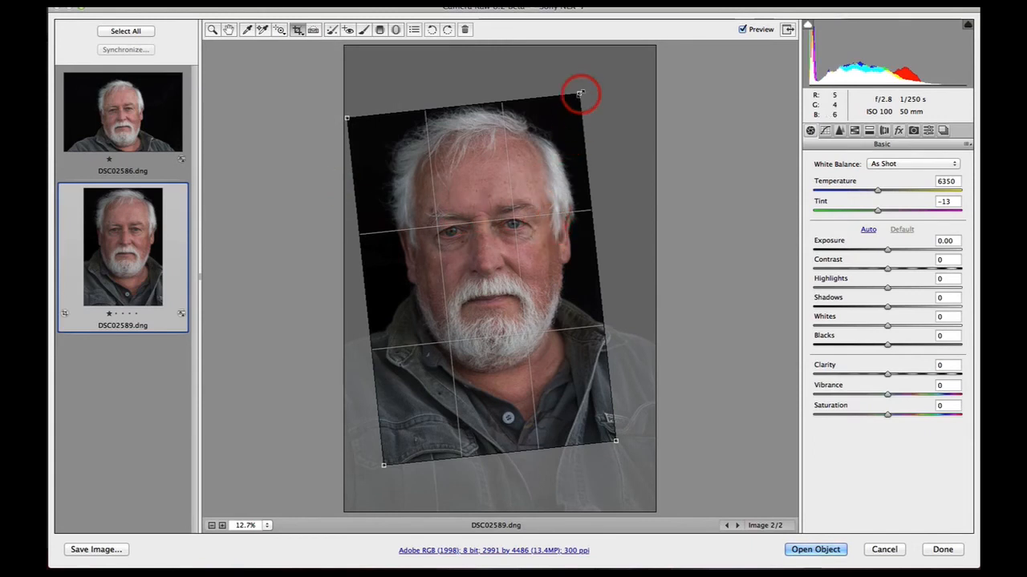
left_click_drag(580, 94, 587, 78)
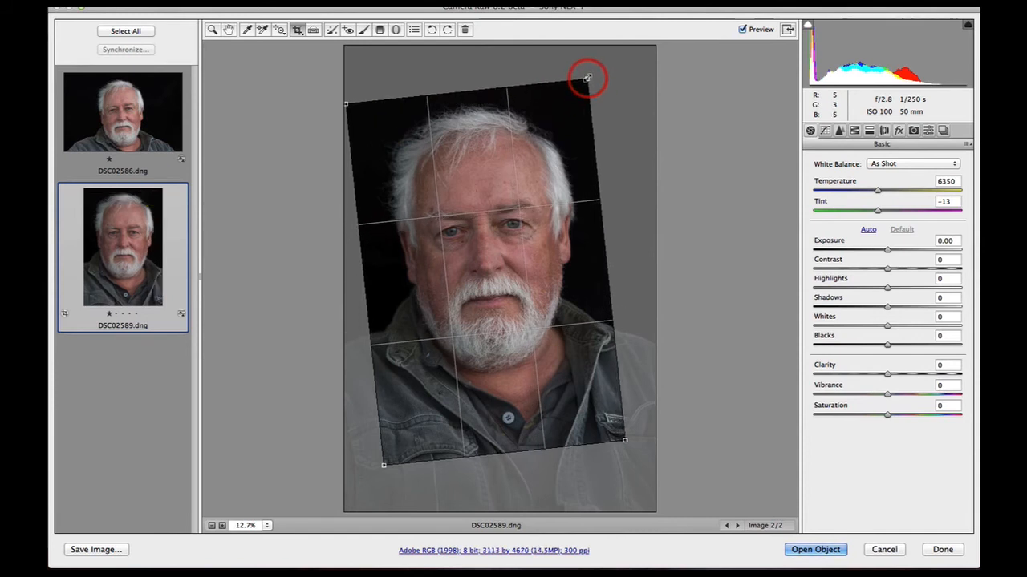
left_click(529, 209)
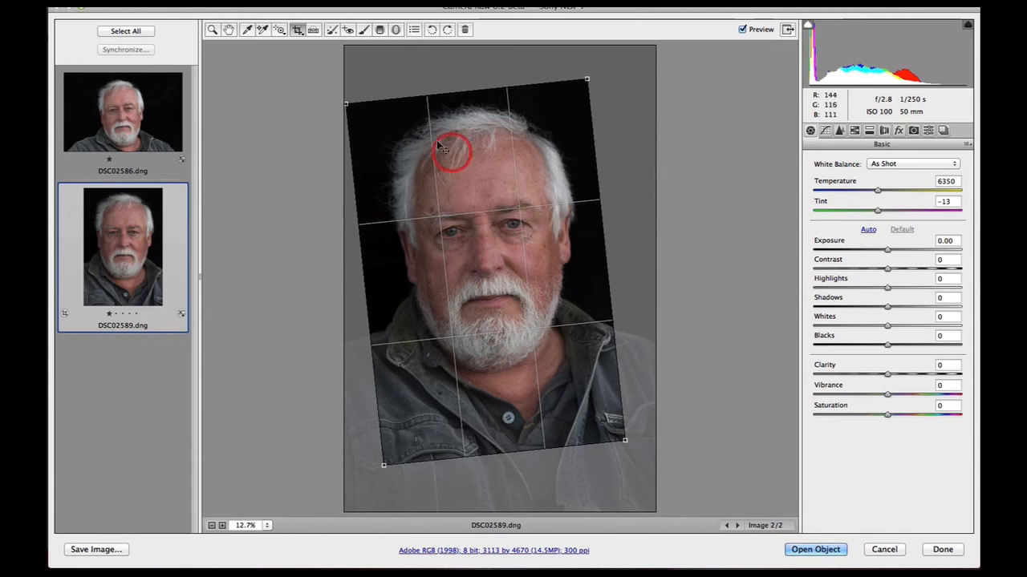
left_click(214, 32)
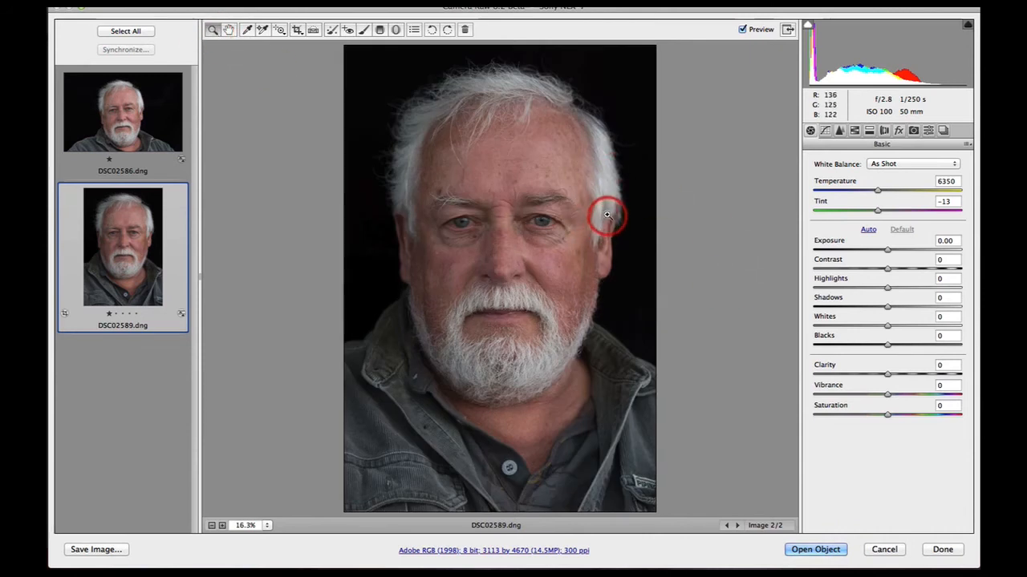
left_click(296, 30)
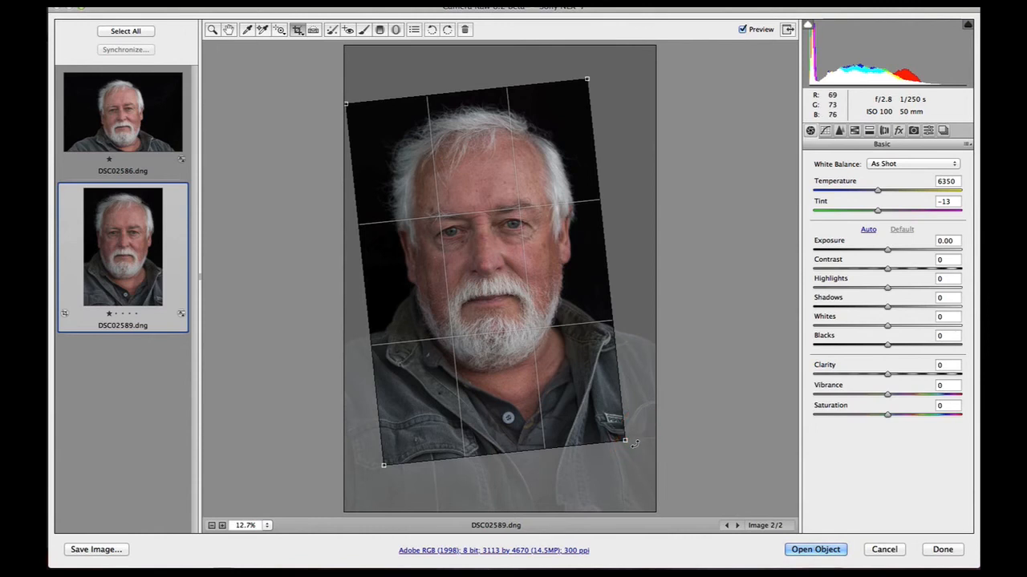
left_click(213, 30)
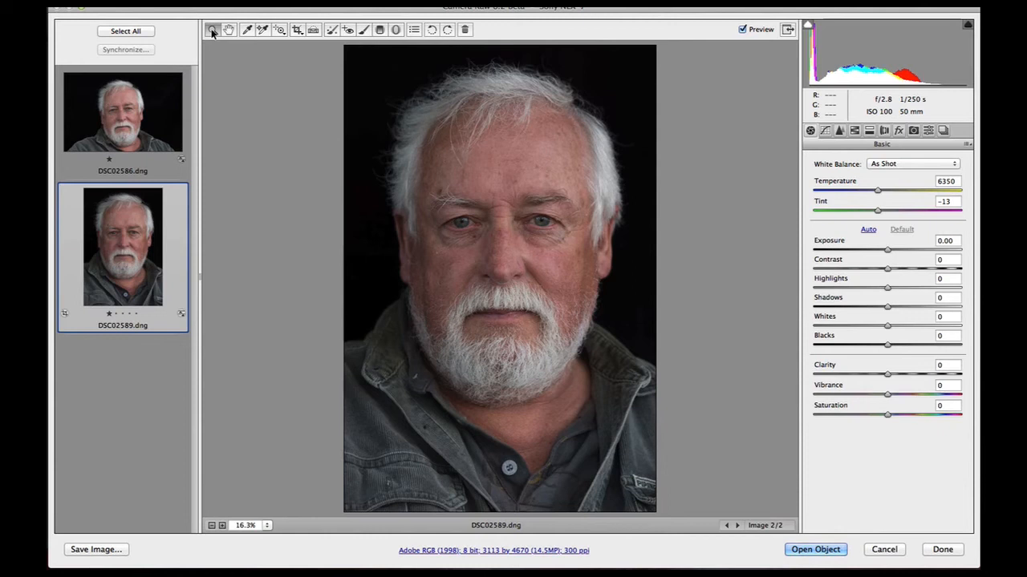
left_click(213, 31)
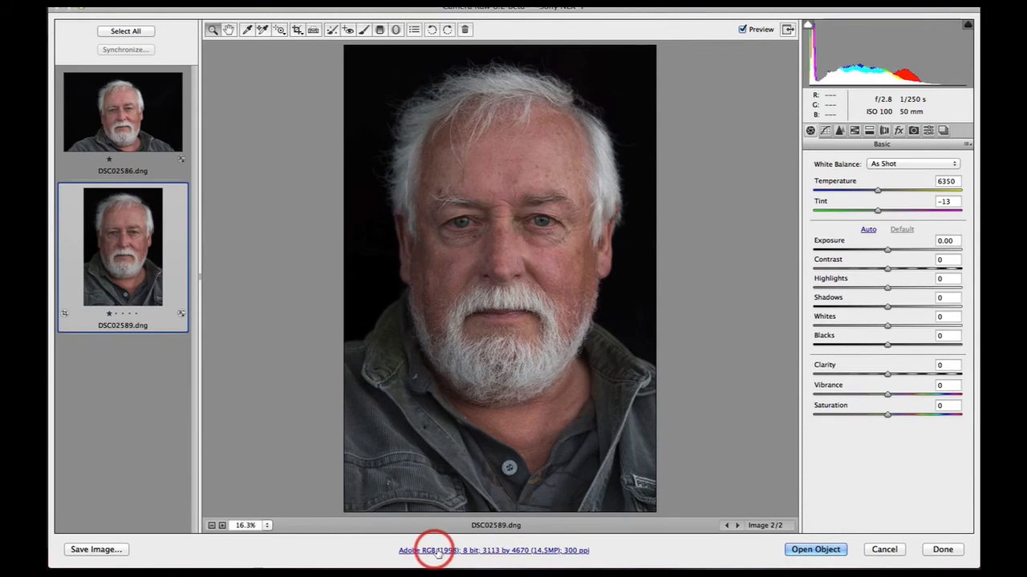
- Configure the workflow options to Adobe RGB (1998), 8 Bits/Channel and opening in Photoshop as Smart Objects
left_click(486, 551)
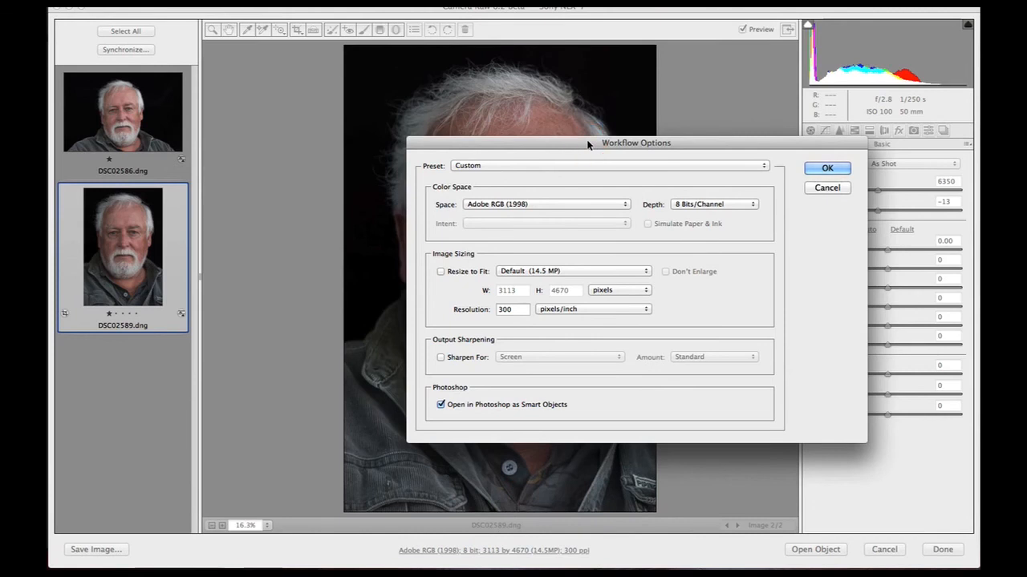
left_click(587, 144)
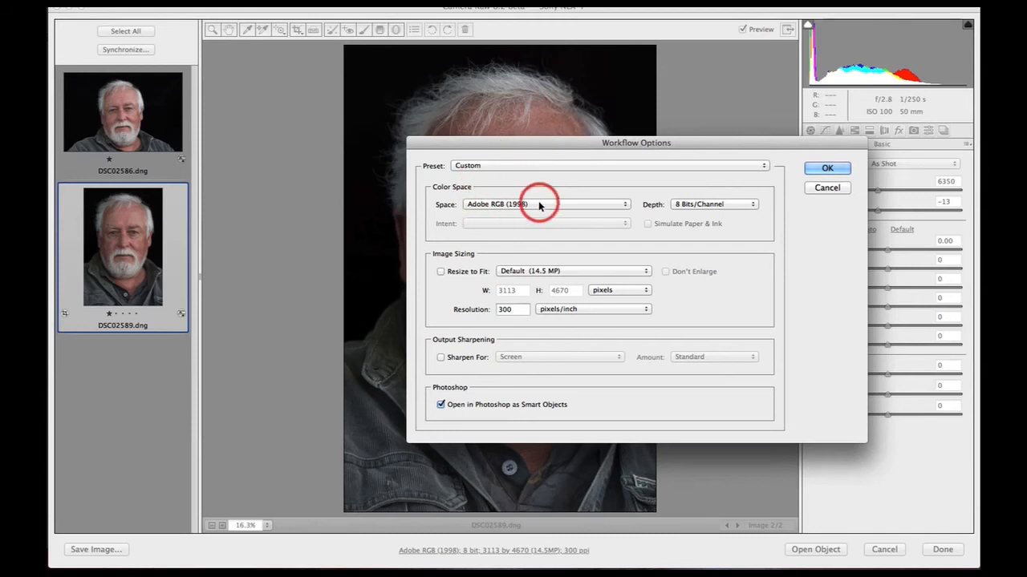
left_click(581, 206)
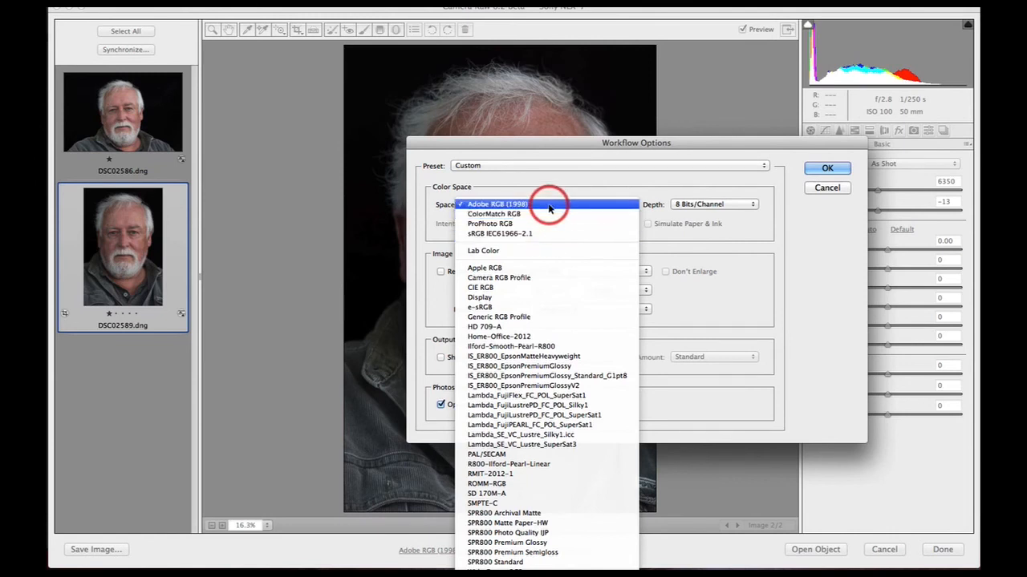
left_click(548, 205)
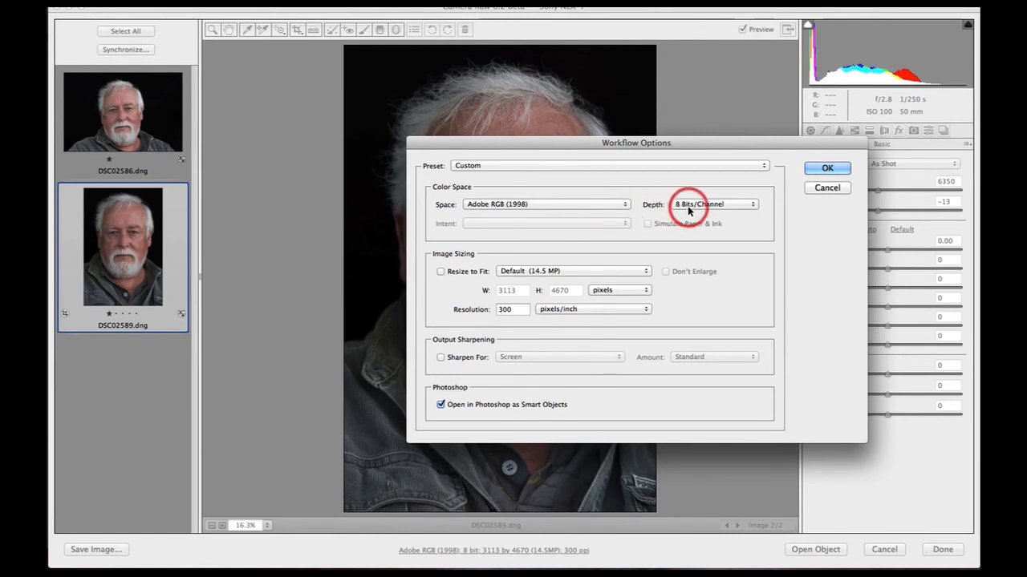
left_click(728, 207)
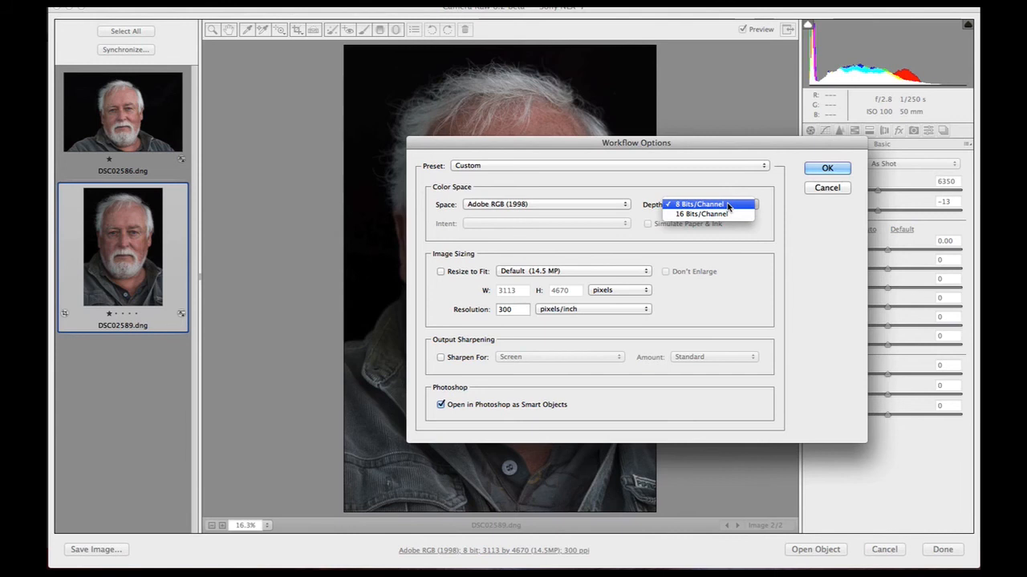
left_click(729, 207)
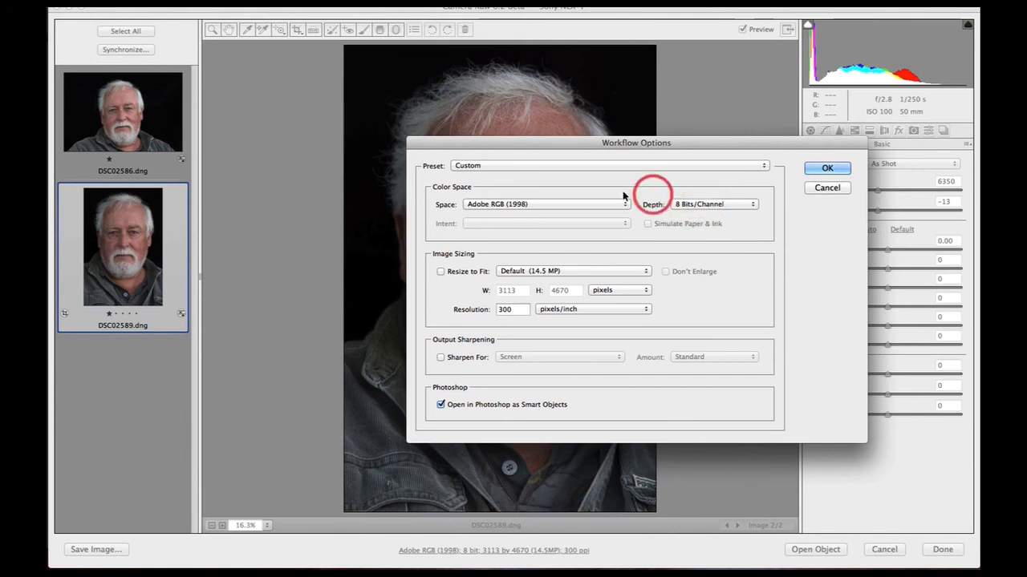
left_click(440, 406)
left_click(441, 405)
left_click(441, 406)
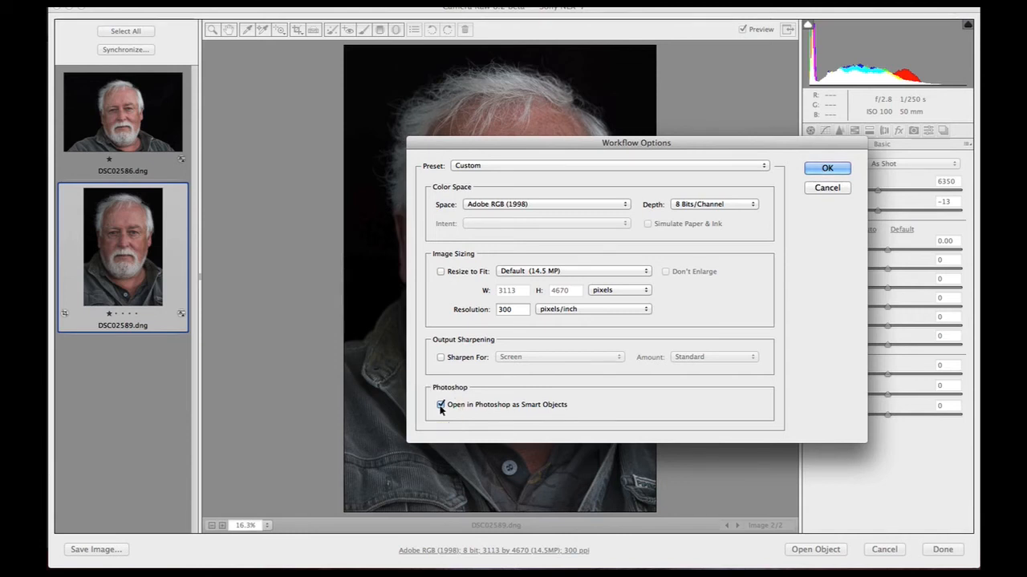
left_click(826, 169)
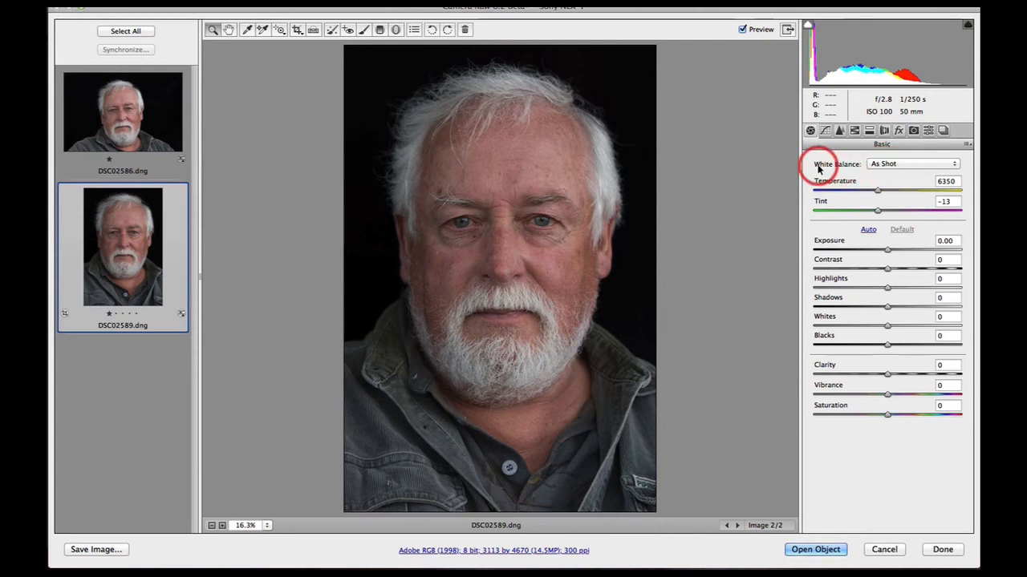
- Try the Auto, Daylight and Shade white balance presets on the portrait
left_click(894, 165)
left_click(895, 166)
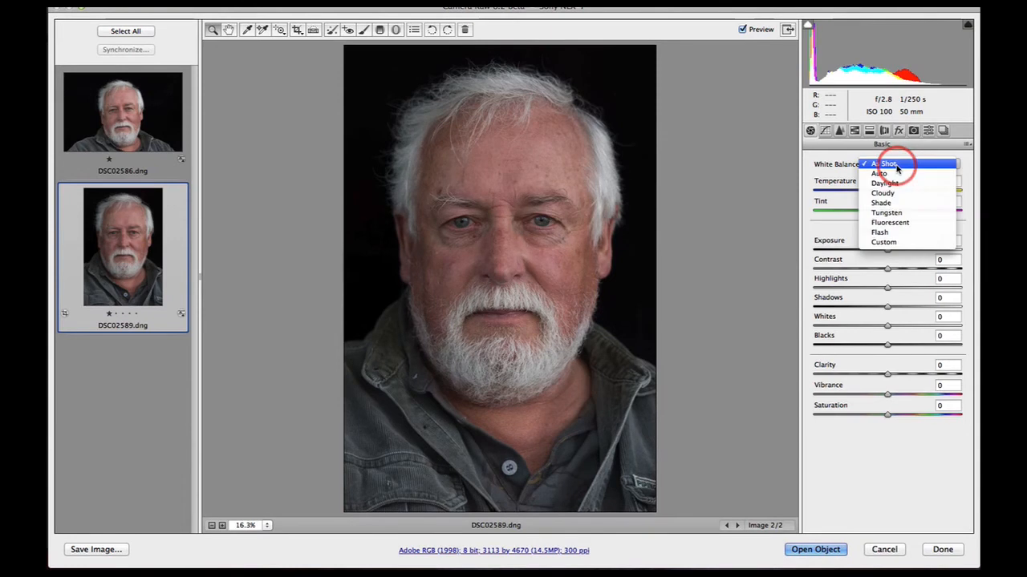
left_click(896, 174)
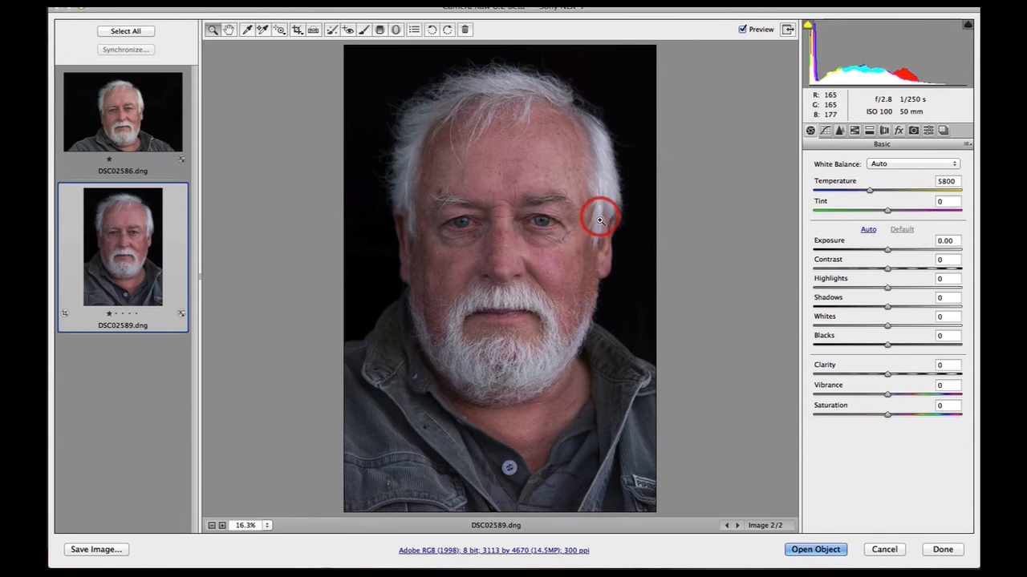
left_click(903, 166)
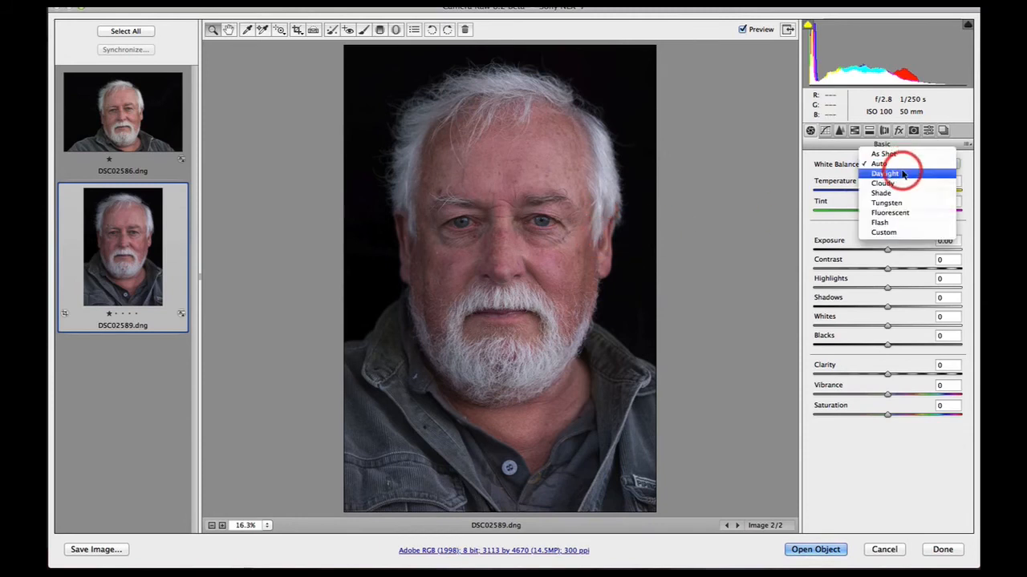
left_click(901, 175)
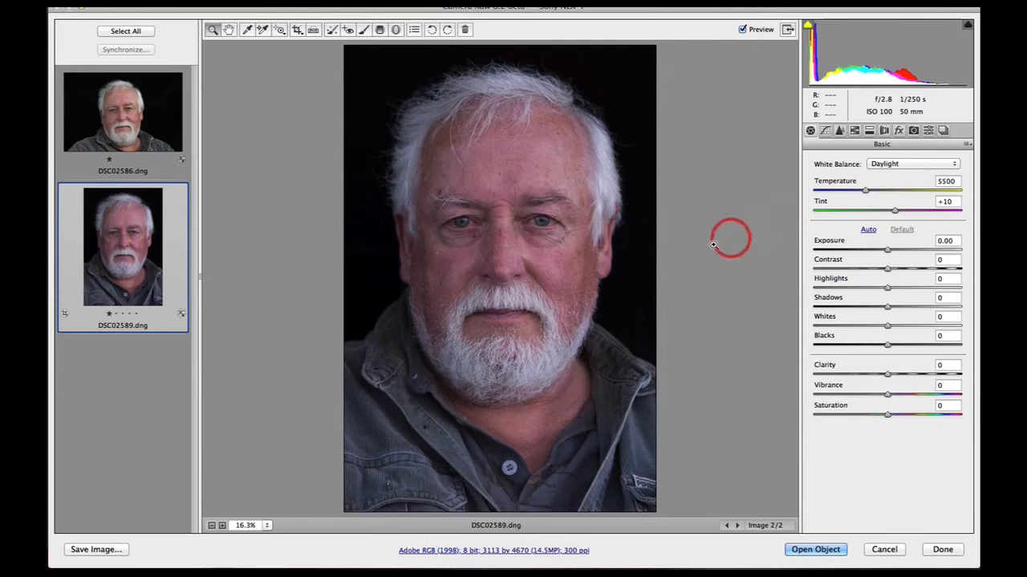
left_click(929, 166)
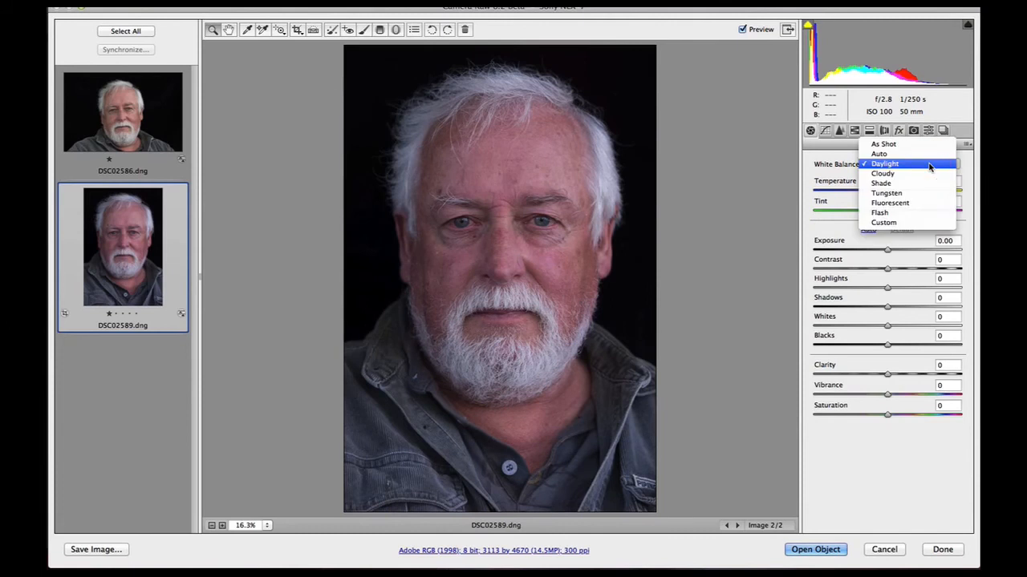
left_click(901, 184)
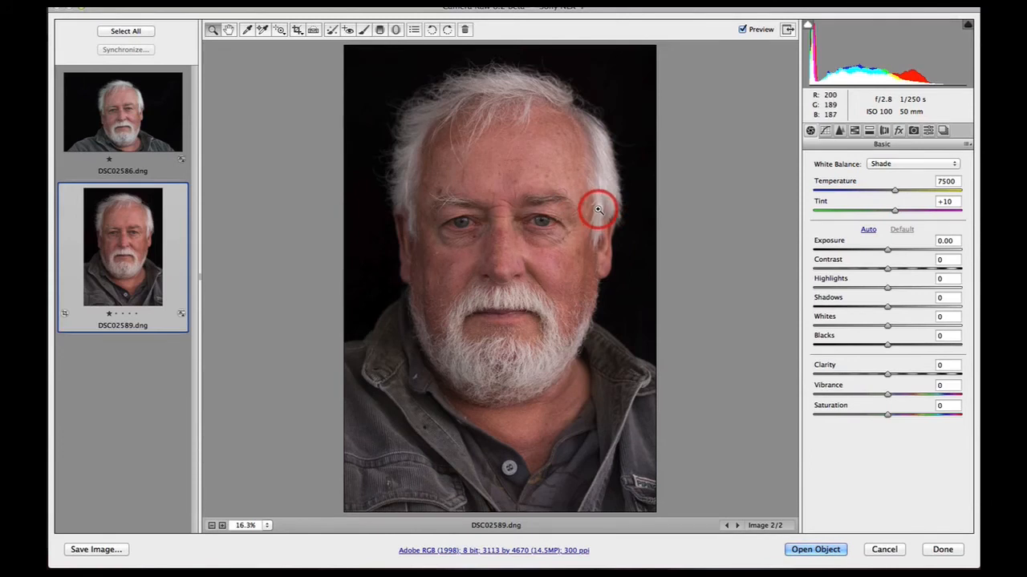
- Sample a custom white balance from the light grey hair beside the face and reduce Vibrance to -20
left_click(248, 32)
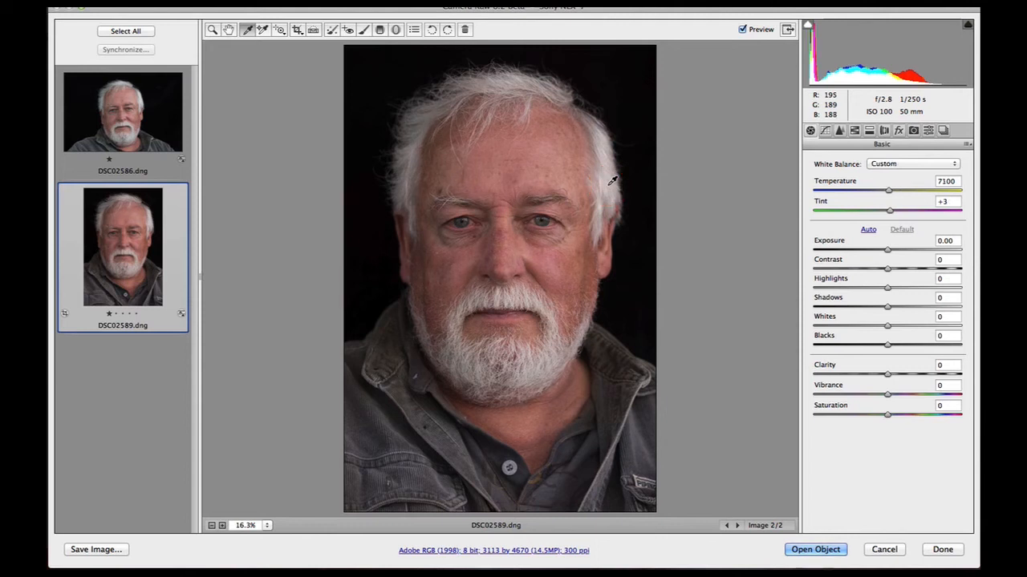
left_click(943, 182)
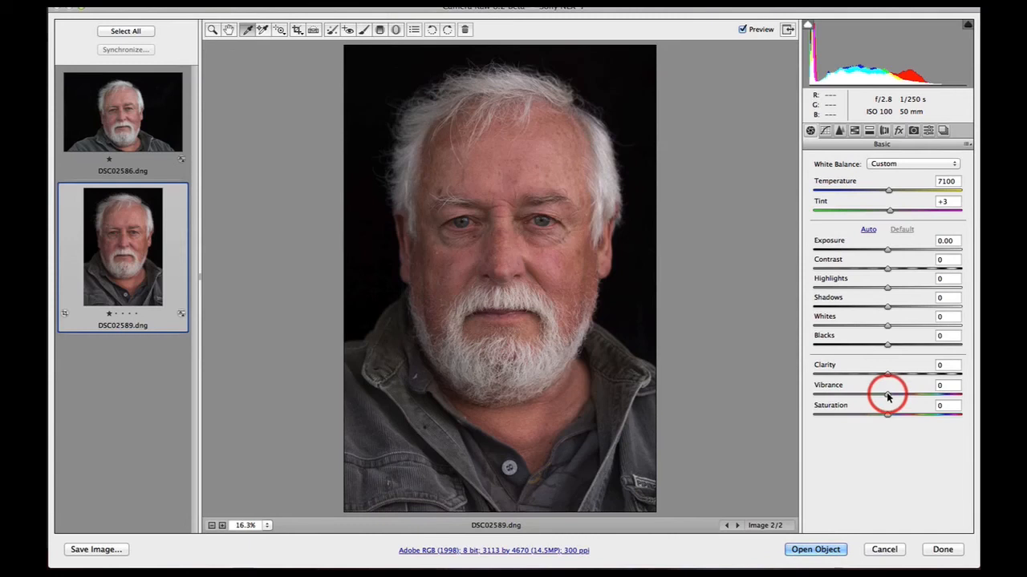
left_click_drag(887, 395, 874, 396)
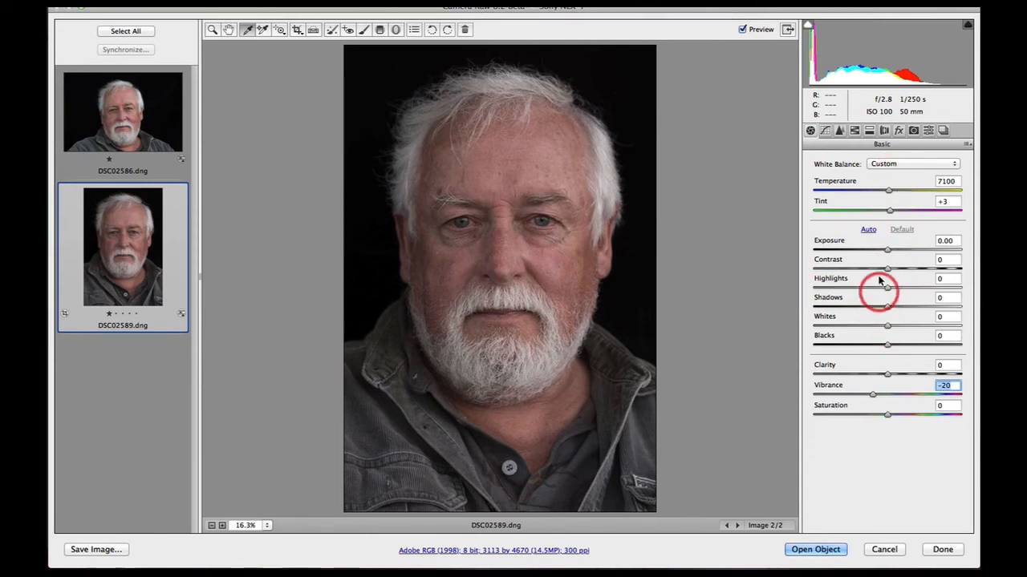
- Turn on the highlight clipping warning and raise Whites to +52 so the hair and skin stay free of clipping
mouse_move(938, 81)
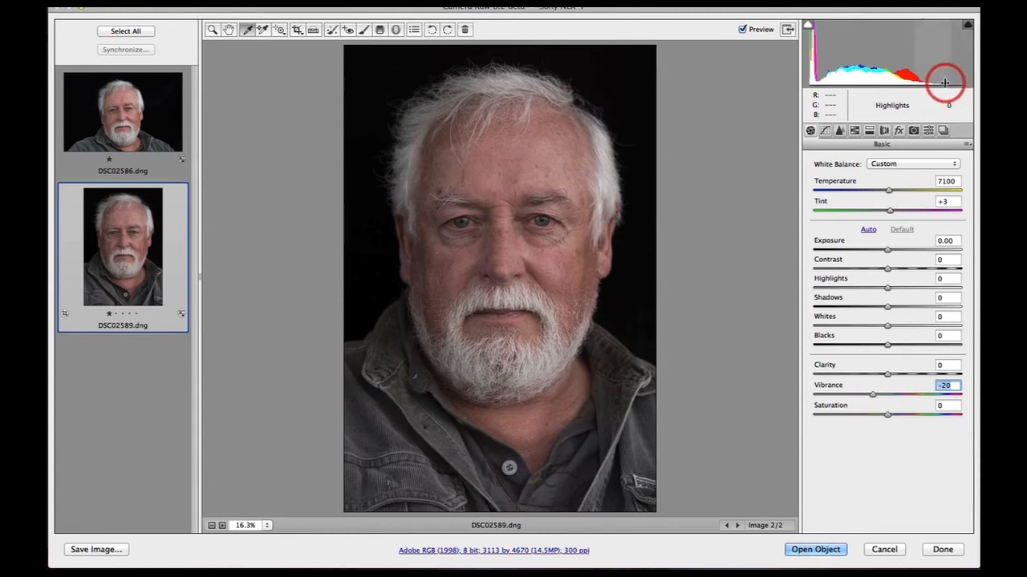
left_click(954, 80)
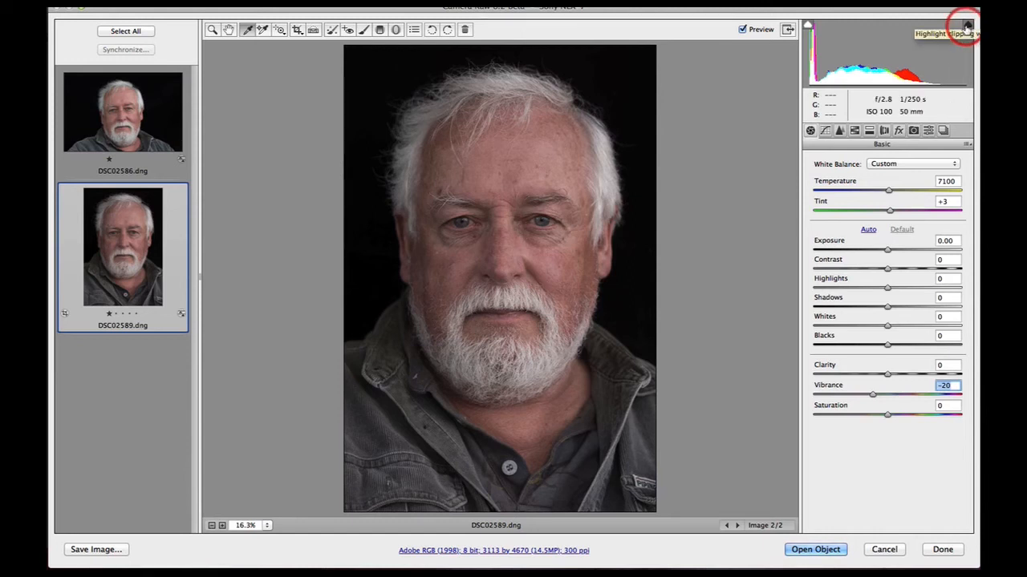
left_click(966, 26)
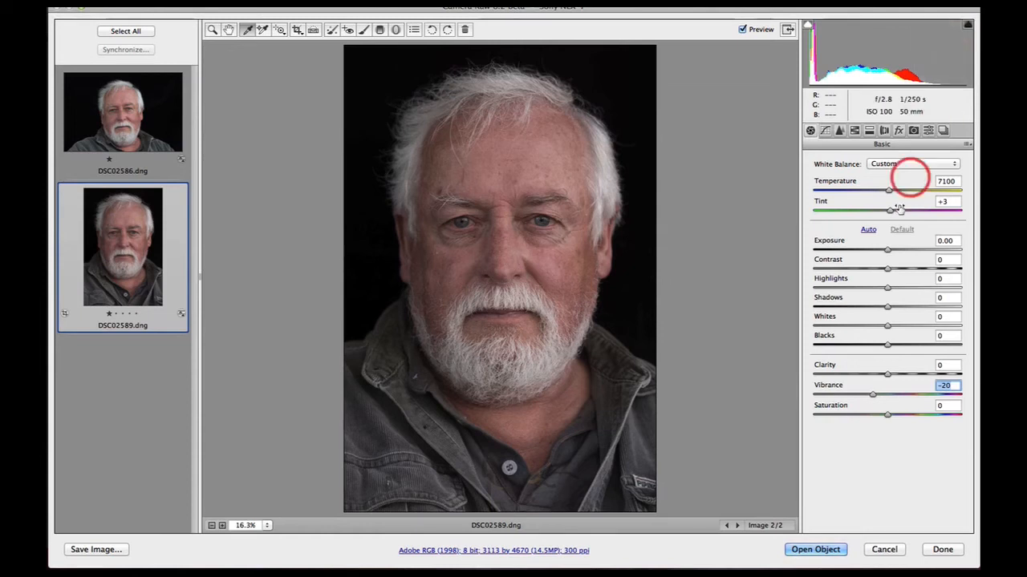
left_click(887, 329)
left_click_drag(887, 329, 943, 329)
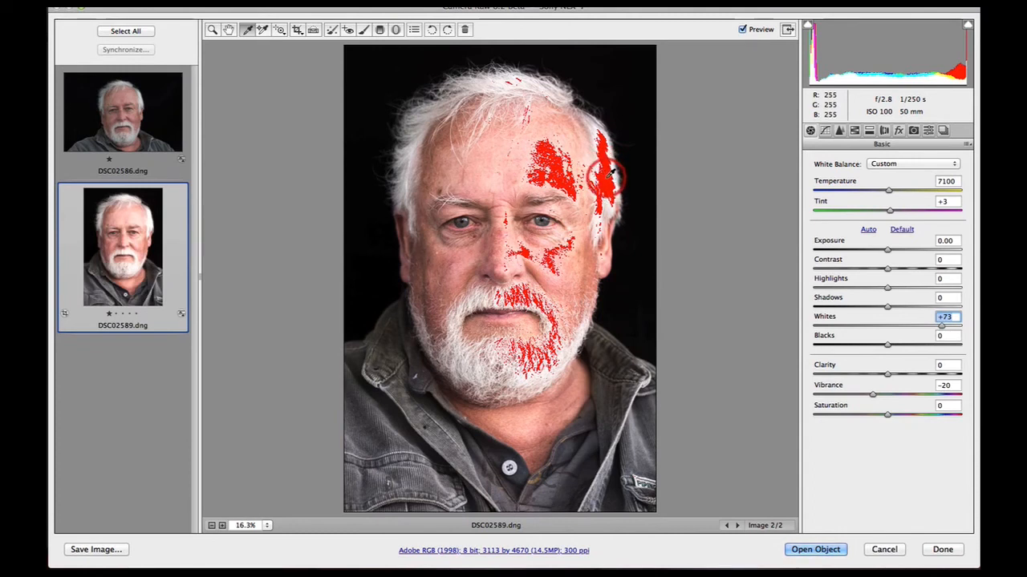
left_click_drag(946, 329, 926, 329)
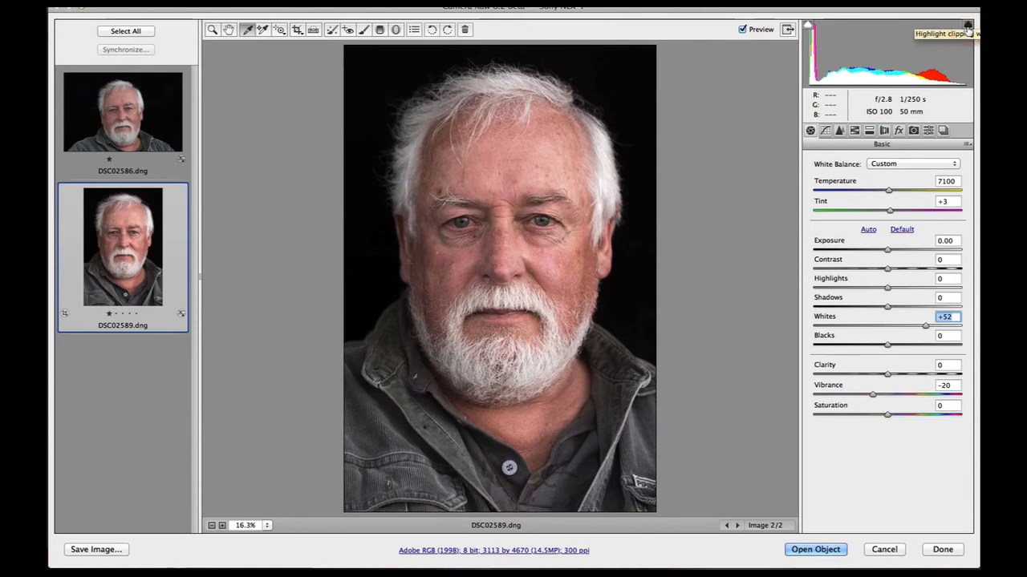
- Try Whites at +68 and +64 while toggling the highlight clipping warning, and return Whites to +52
left_click_drag(926, 327, 938, 328)
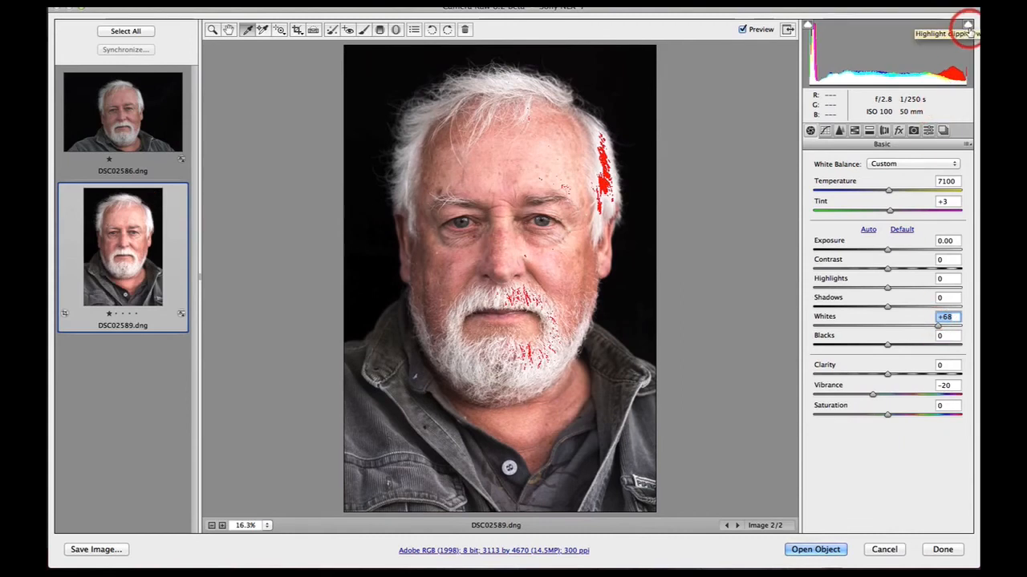
left_click(968, 26)
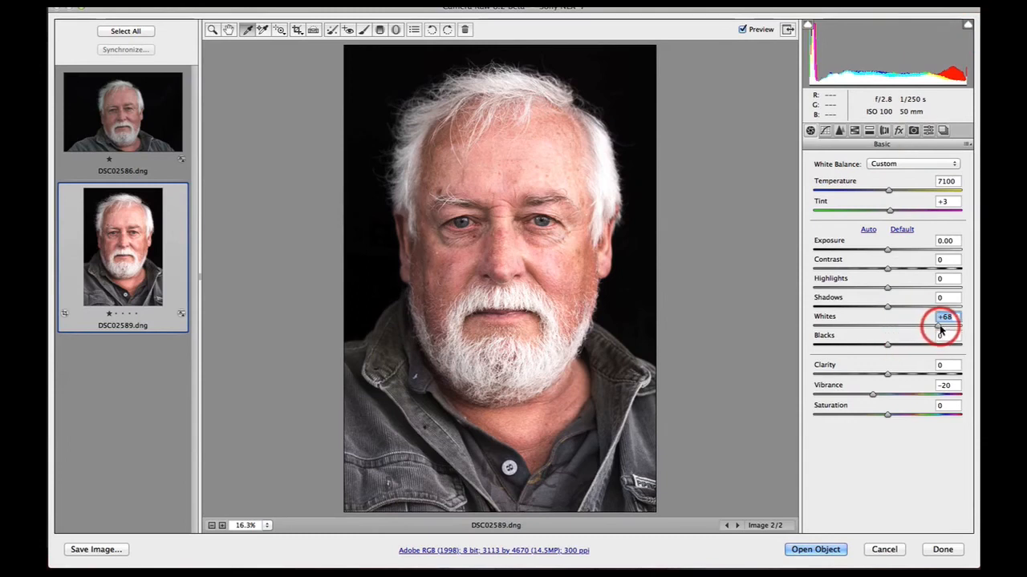
left_click_drag(937, 327, 935, 326)
left_click(967, 32)
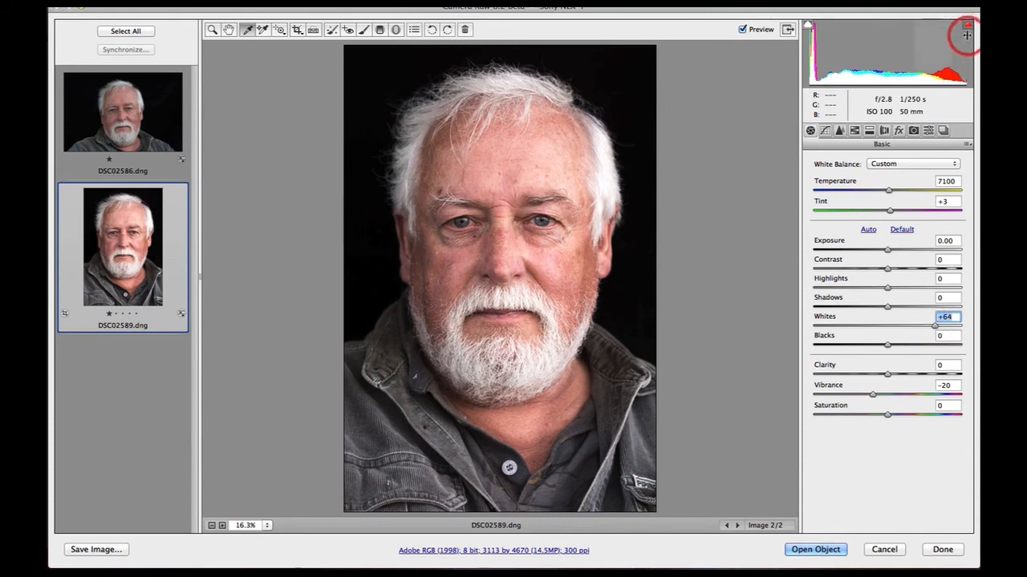
left_click(966, 34)
left_click_drag(930, 325, 925, 327)
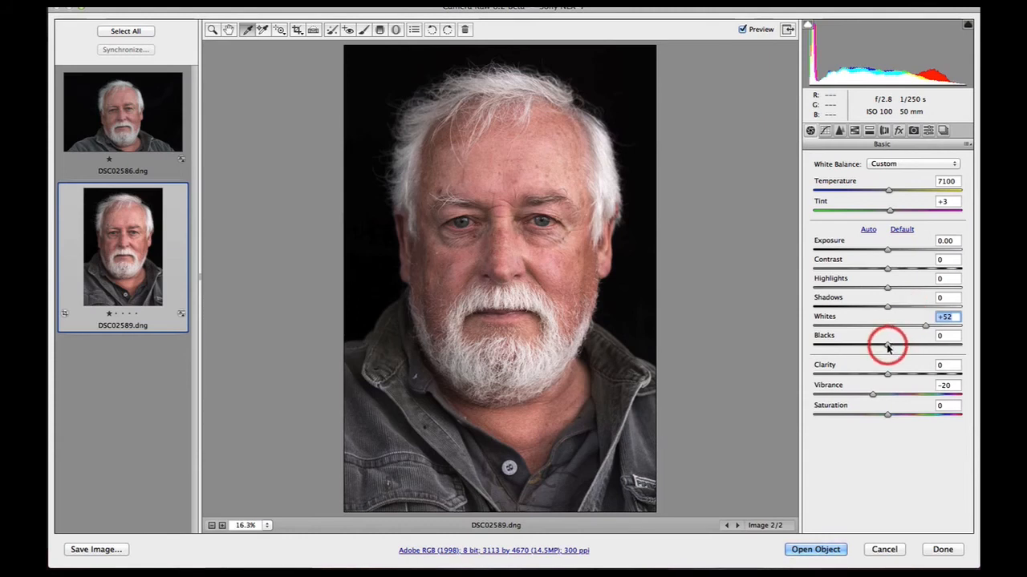
- Try Blacks at -23 against the shadow clipping warning, settle on -7 and turn the shadow warning off
left_click_drag(887, 347, 881, 346)
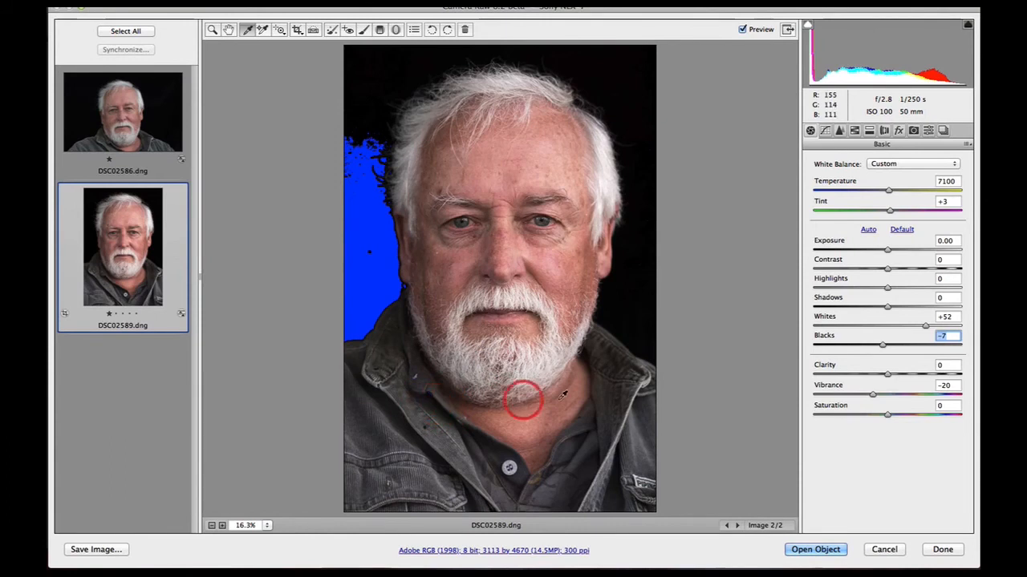
left_click_drag(883, 346, 872, 346)
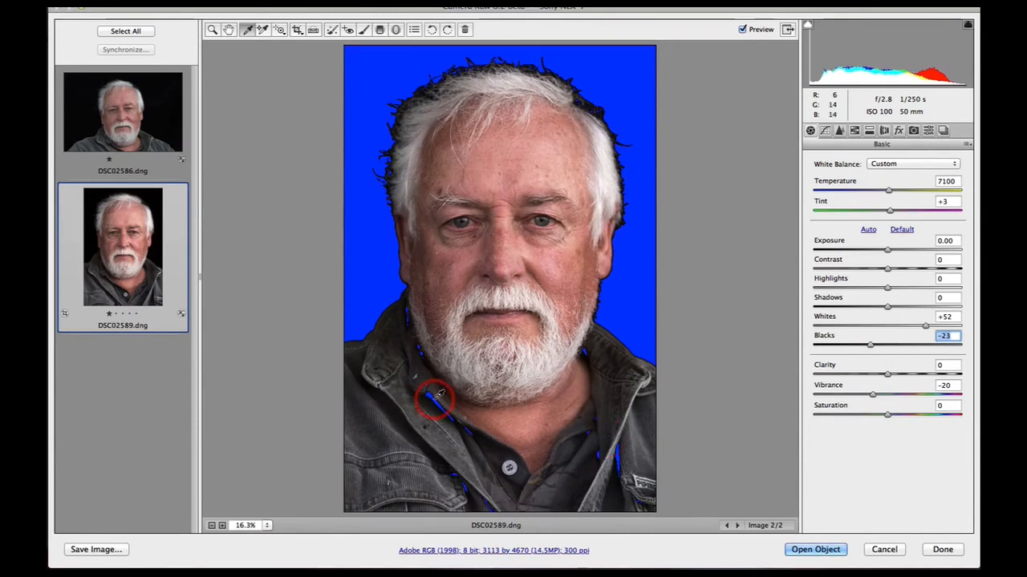
left_click_drag(865, 351, 884, 345)
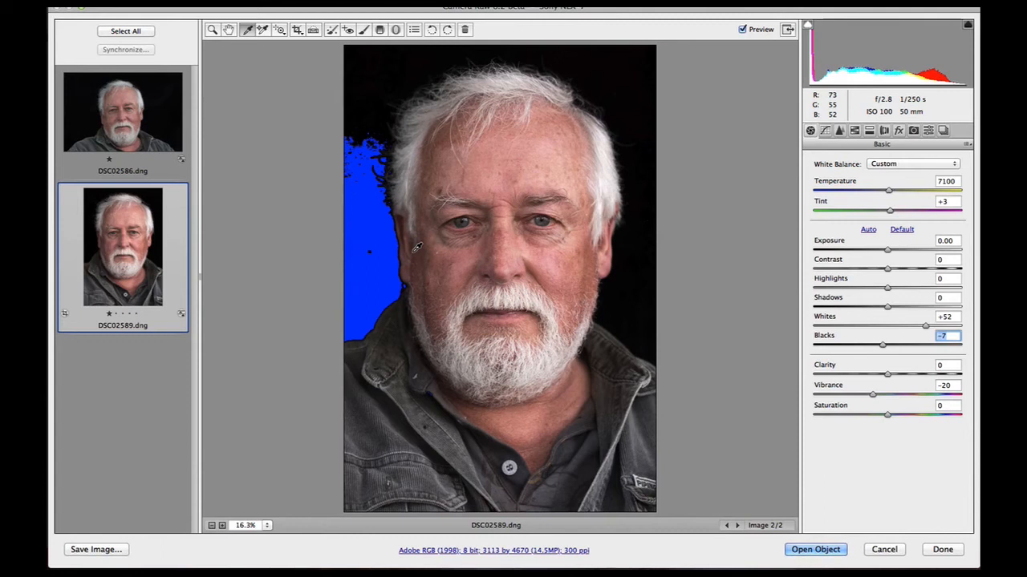
left_click(601, 248)
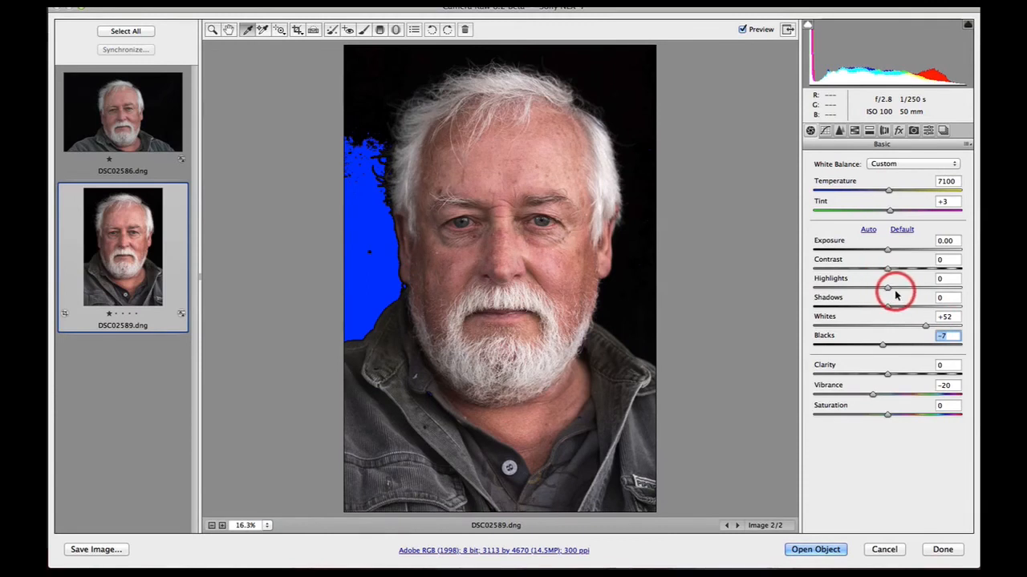
left_click(809, 28)
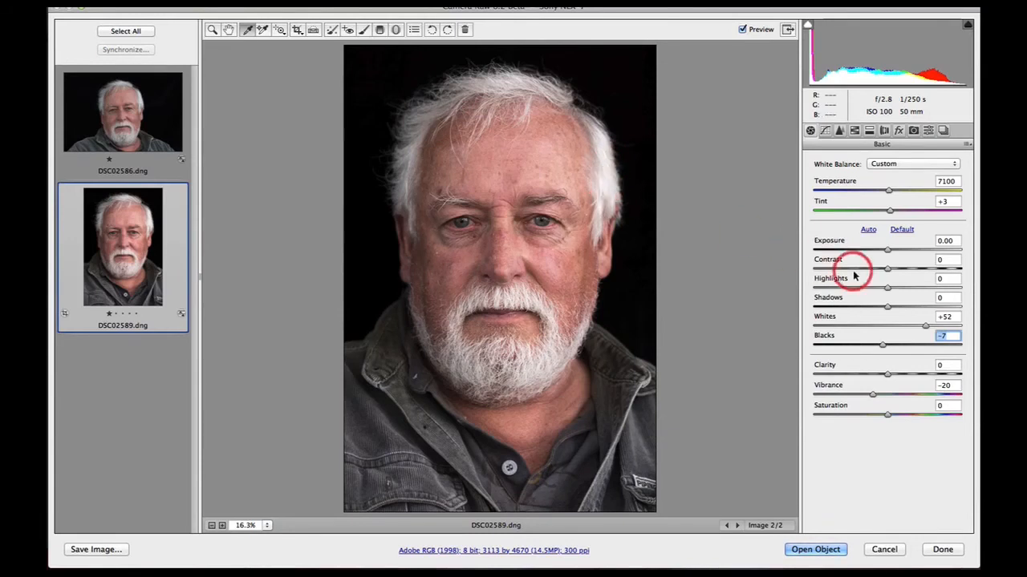
- Reduce Highlights to -31 and raise Shadows to +43 to recover detail in the skin and jacket
left_click_drag(887, 288, 866, 288)
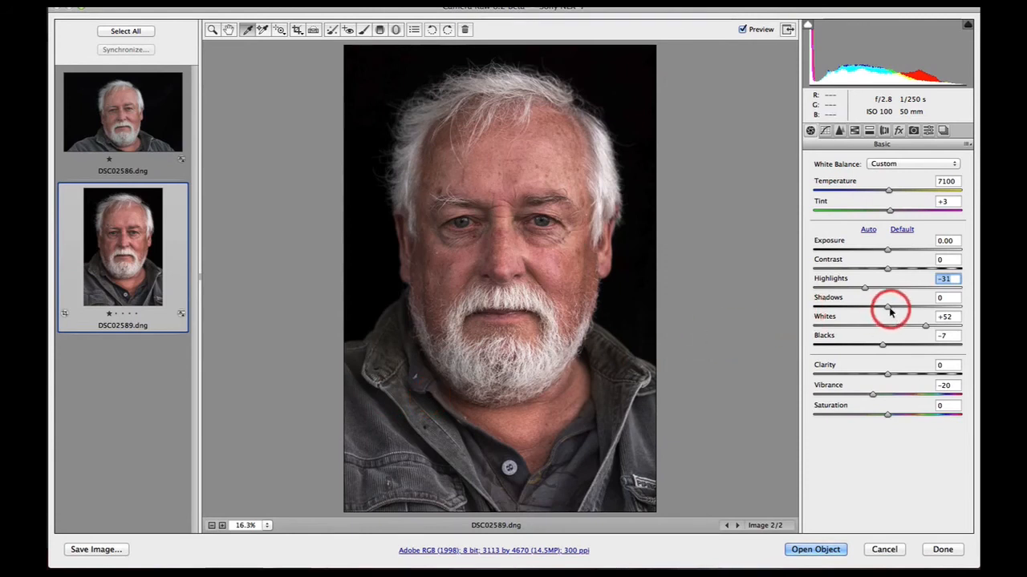
left_click_drag(887, 309, 912, 309)
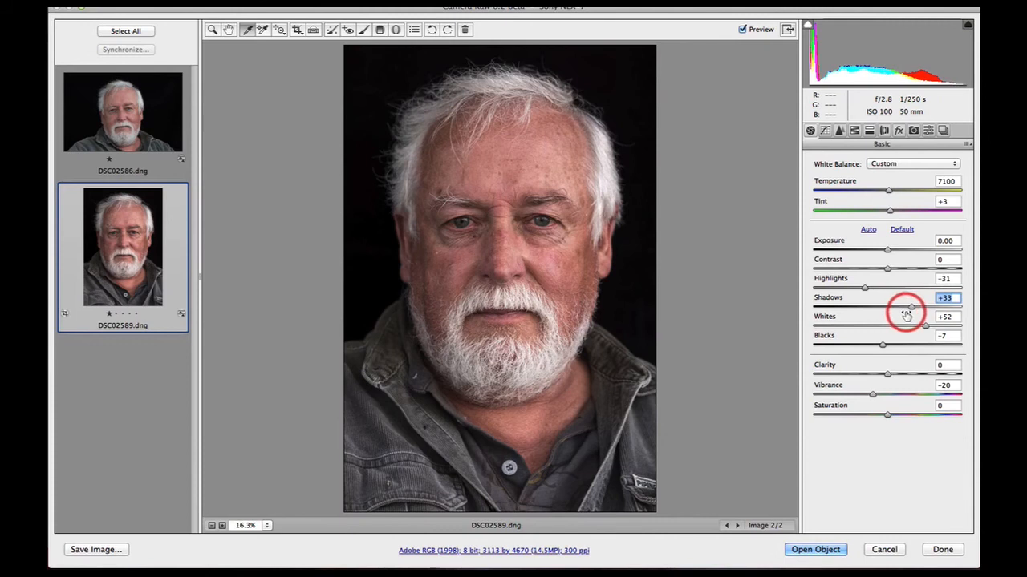
double_click(911, 309)
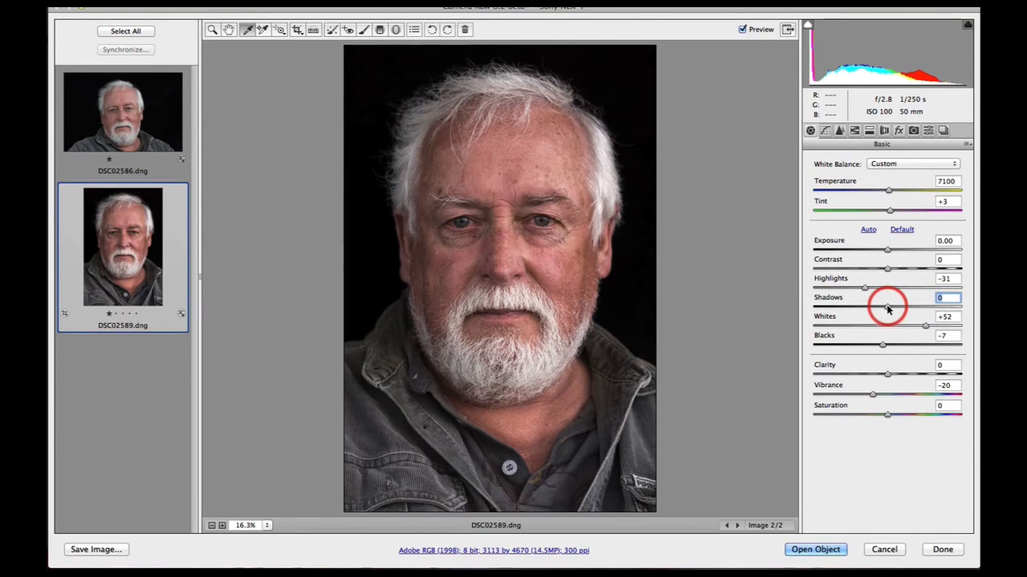
left_click_drag(887, 310, 919, 311)
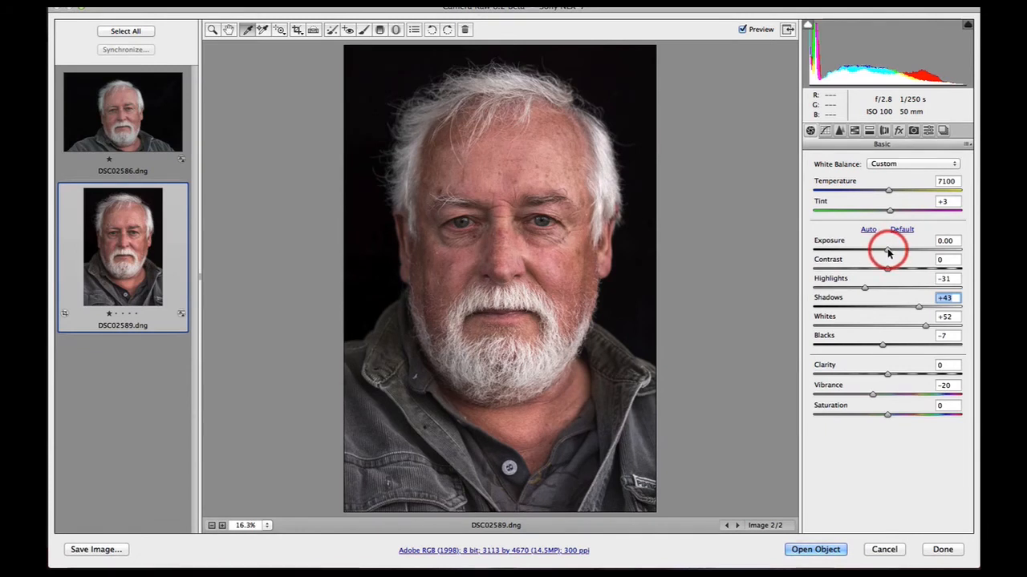
- Raise Exposure to +0.50 and lower Whites to +48, using the clipping preview to keep the highlights clean
left_click_drag(887, 250, 896, 253)
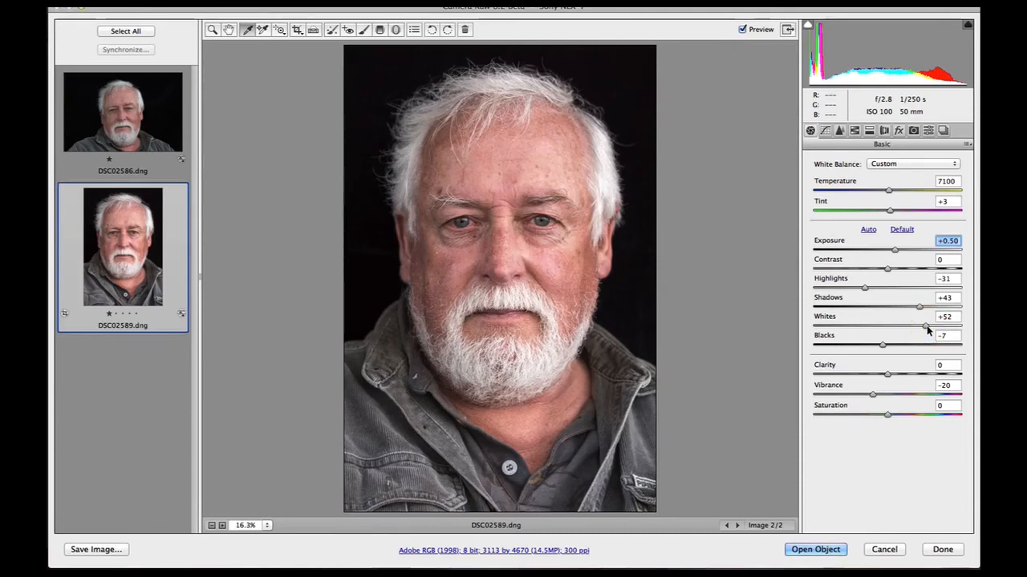
key("alt")
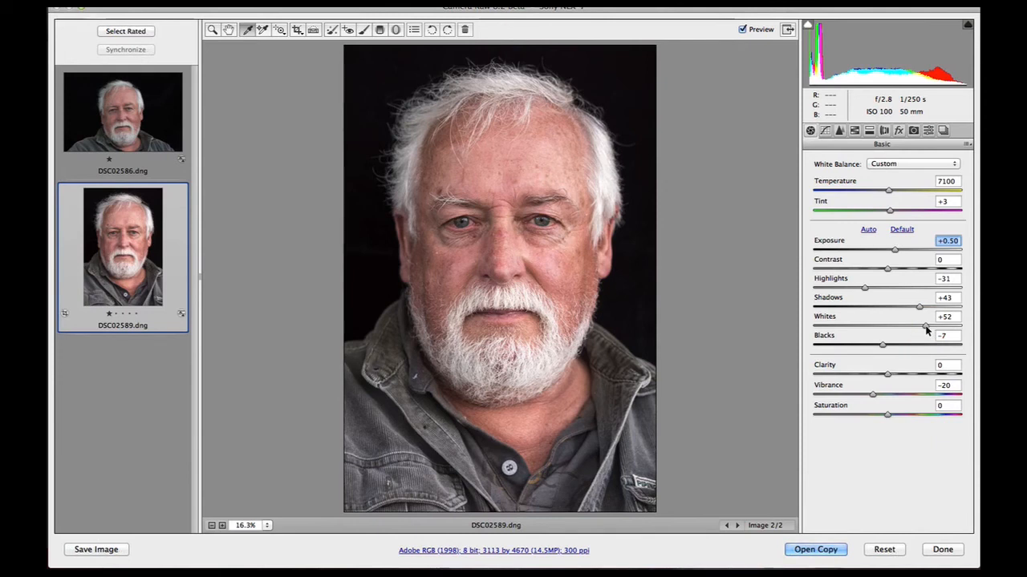
left_click(927, 329, "alt")
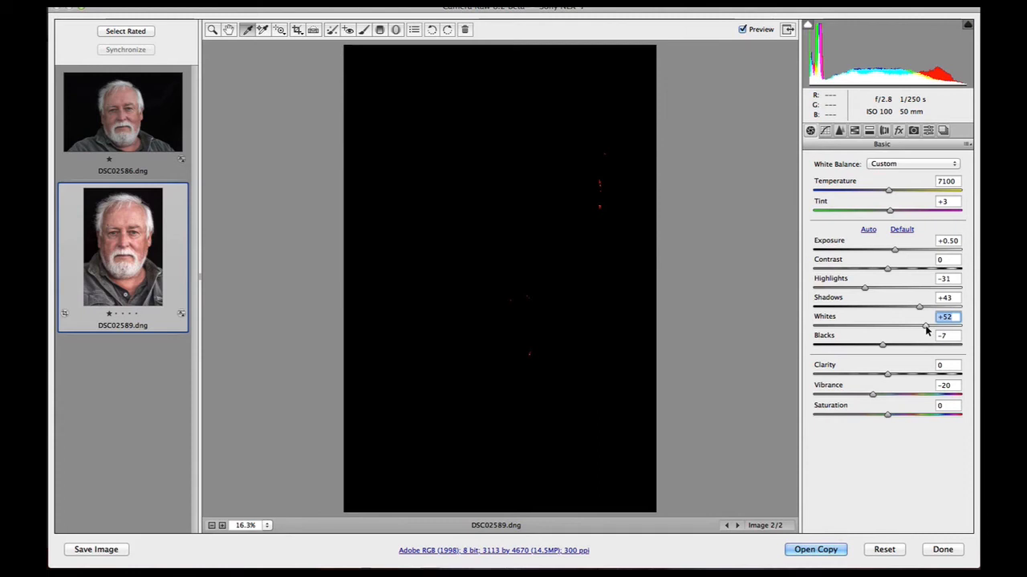
left_click_drag(926, 328, 922, 329)
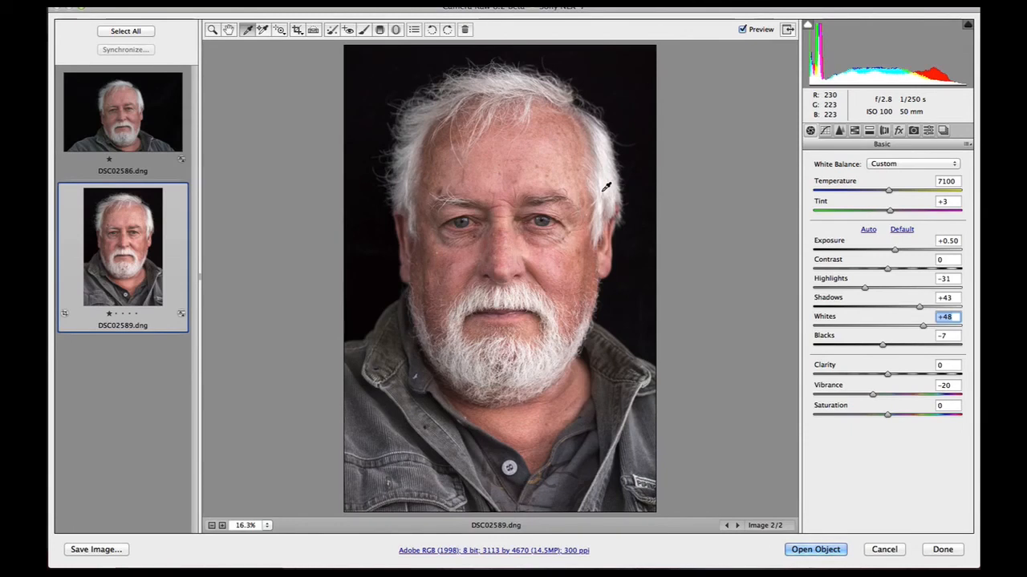
left_click_drag(607, 187, 623, 206)
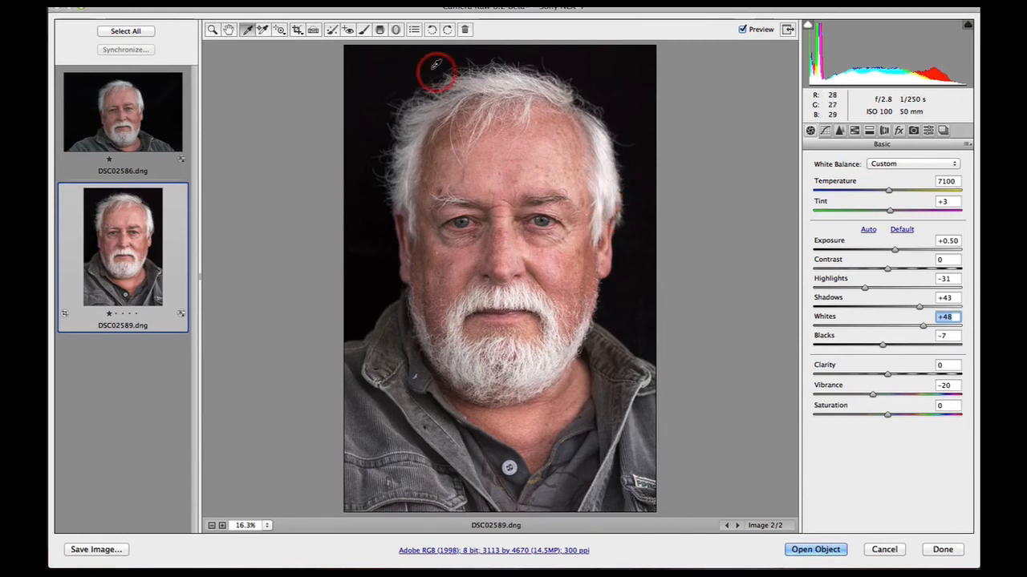
- Heal the light spot on the shaded cheek with Spot Removal in Heal mode at size 22, sampling clear skin beside it
left_click(331, 32)
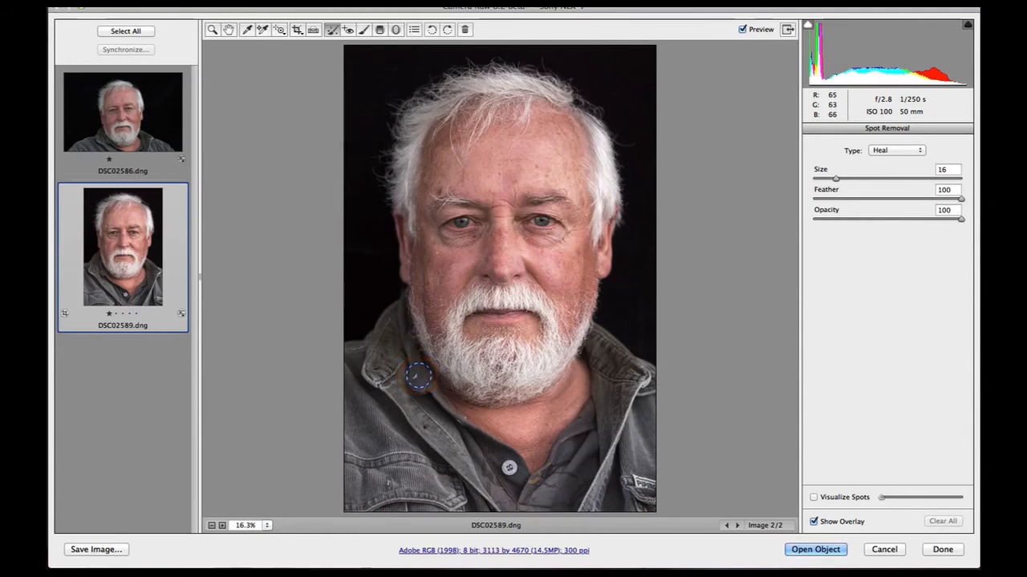
left_click(211, 30)
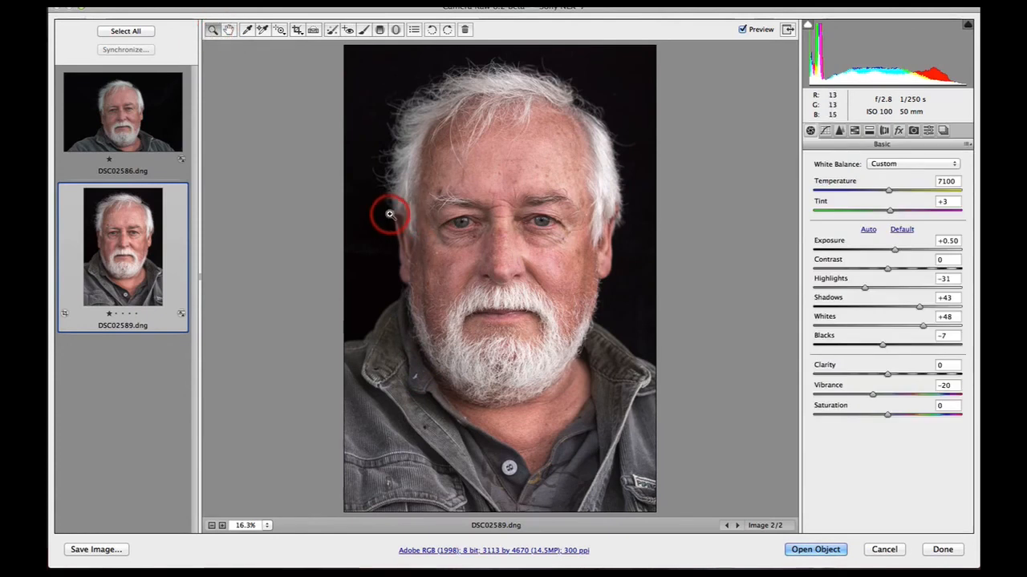
left_click_drag(385, 211, 510, 304)
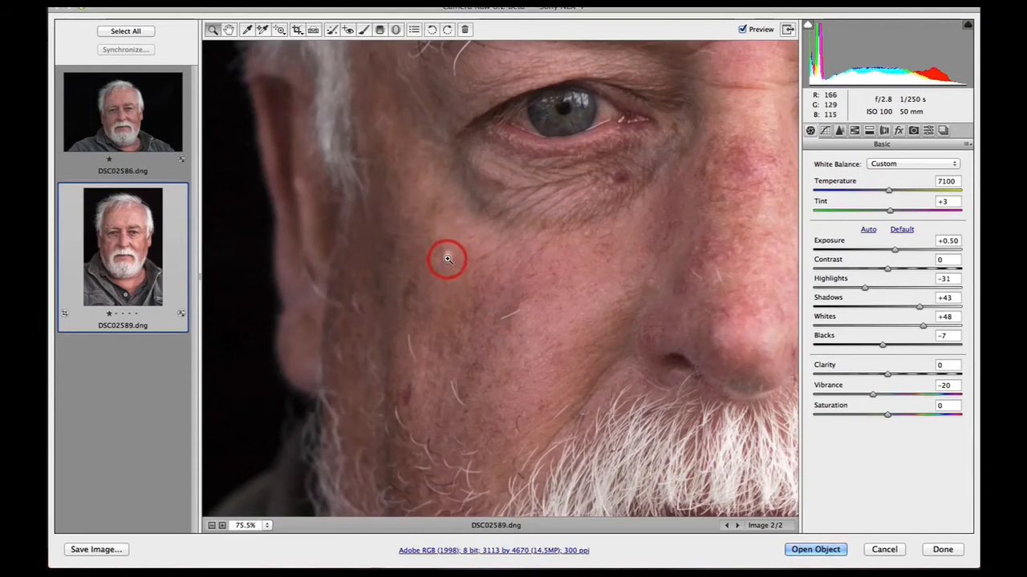
left_click(331, 30)
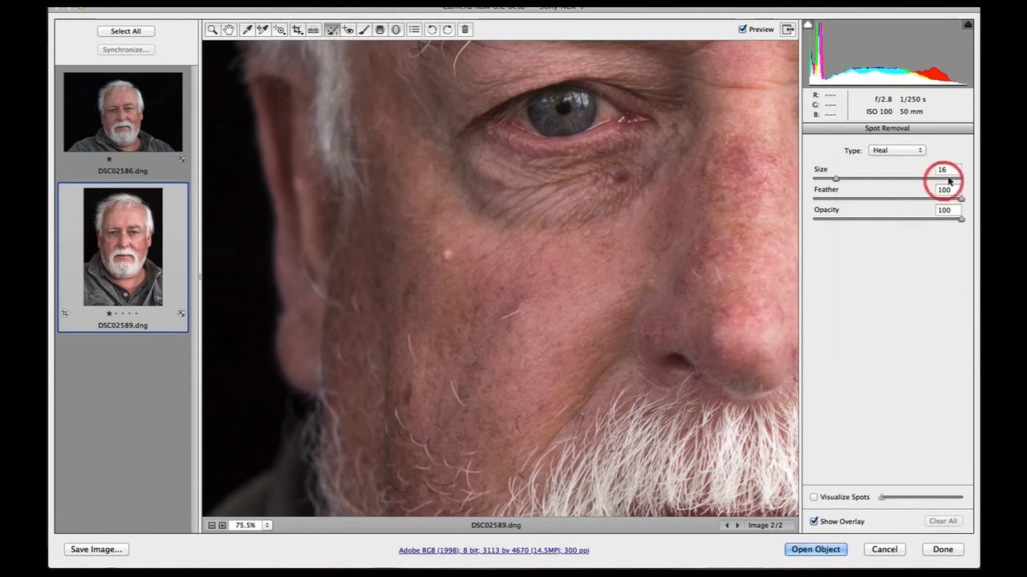
left_click(912, 152)
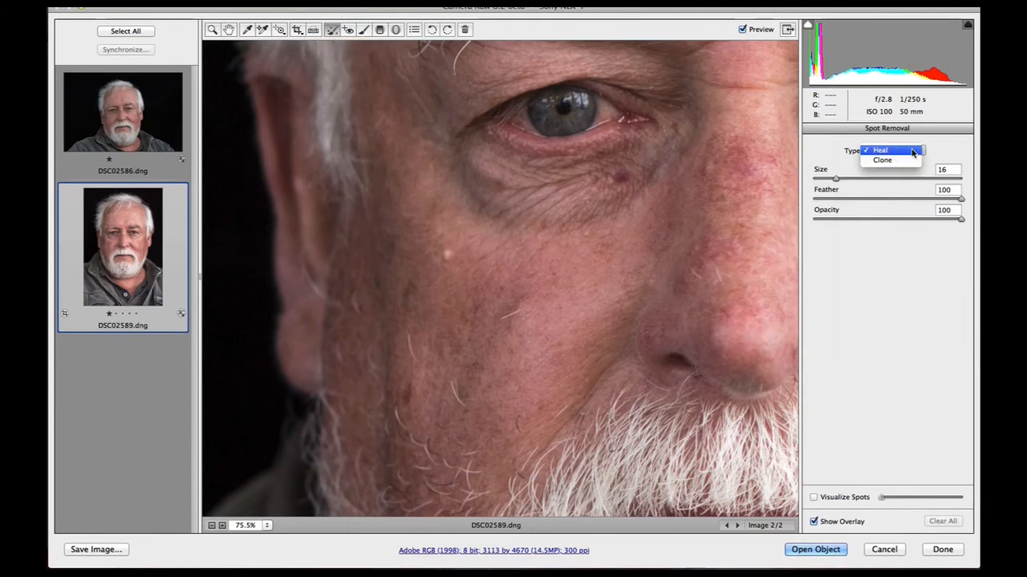
left_click(912, 151)
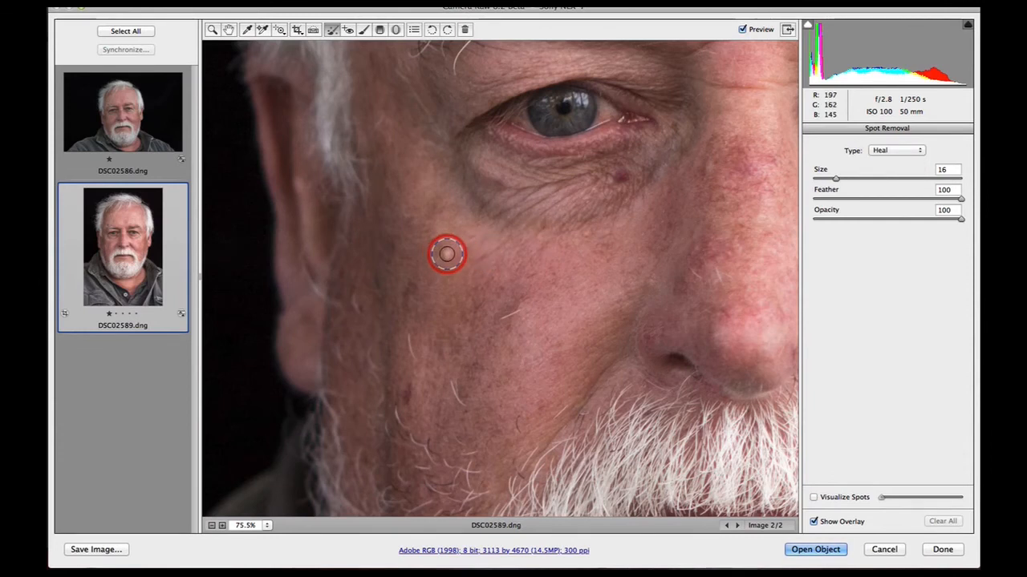
key("bracketright")
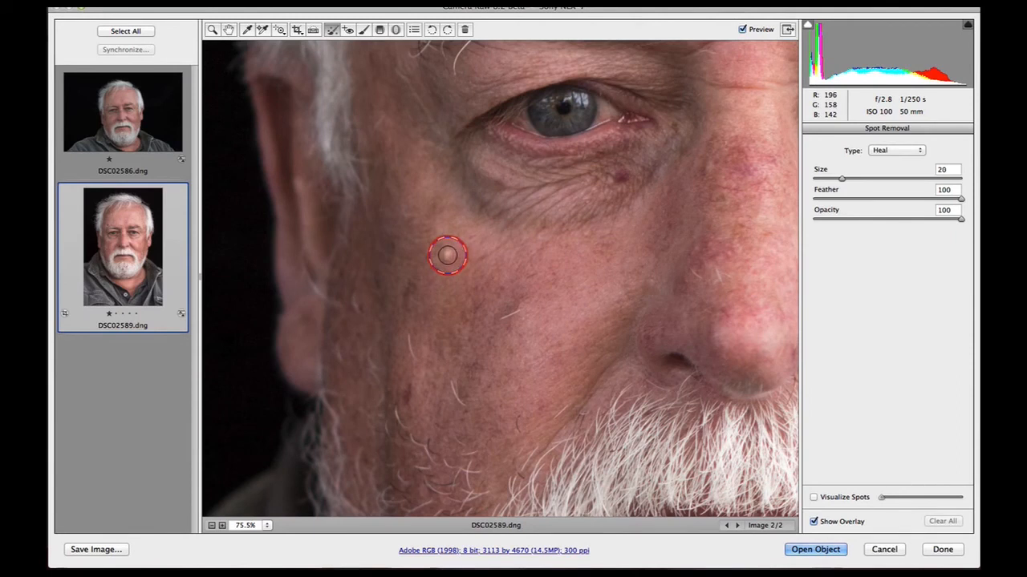
key("bracketright")
left_click(446, 255)
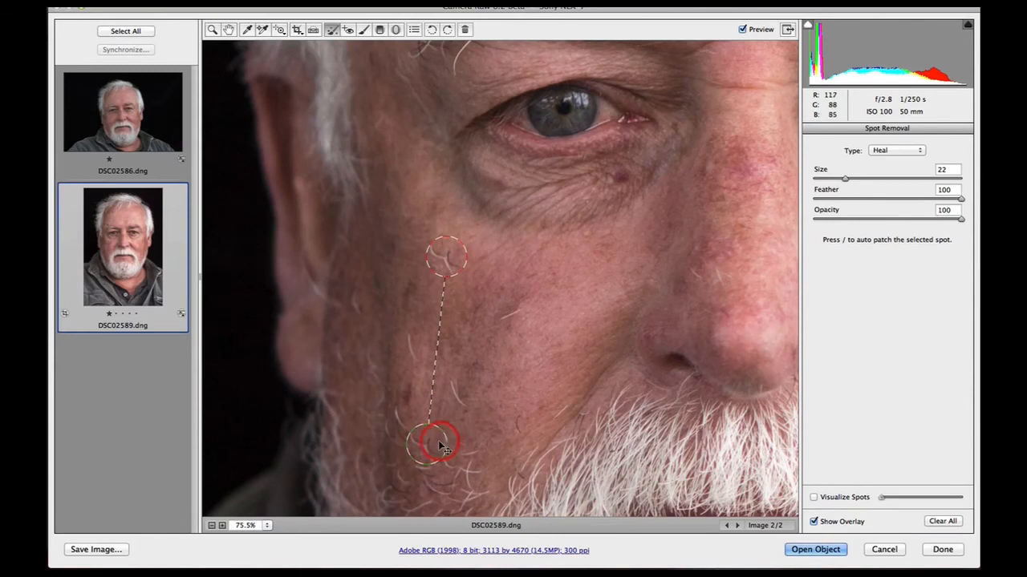
mouse_move(429, 447)
left_mouse_down()
mouse_move(465, 396)
mouse_move(513, 258)
mouse_move(510, 290)
mouse_move(512, 278)
mouse_move(495, 283)
mouse_move(502, 278)
mouse_move(486, 259)
mouse_move(442, 262)
mouse_move(454, 263)
left_mouse_up()
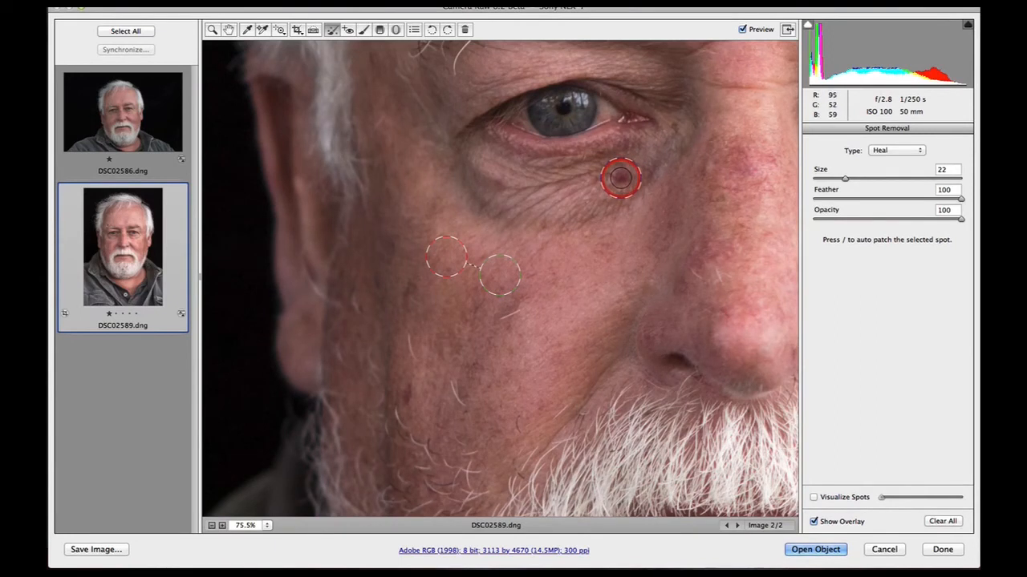
- Heal the dark red mole under the eye beside the nose, sampling from the adjacent under-eye skin
left_click(620, 178)
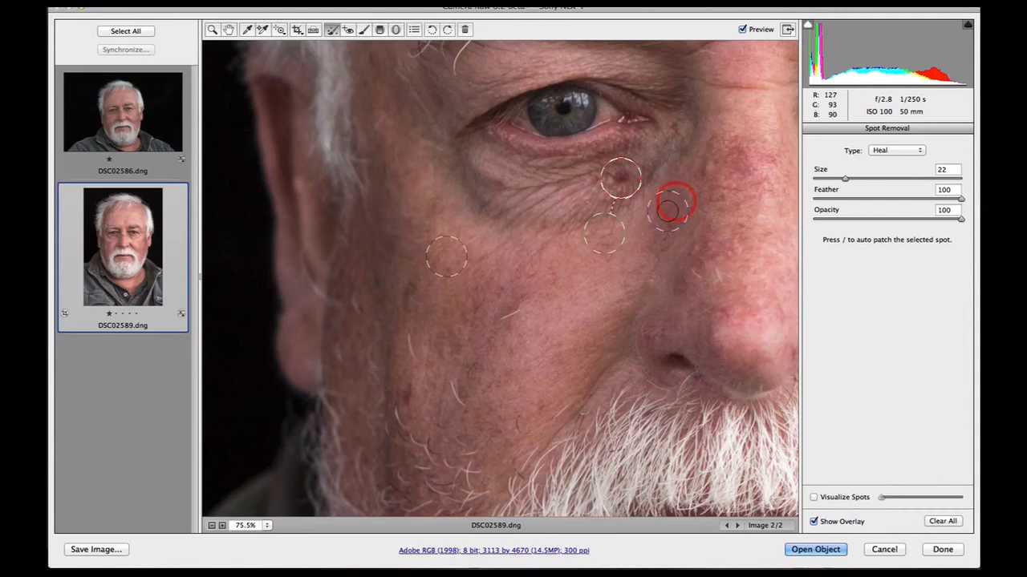
left_click_drag(609, 244, 586, 201)
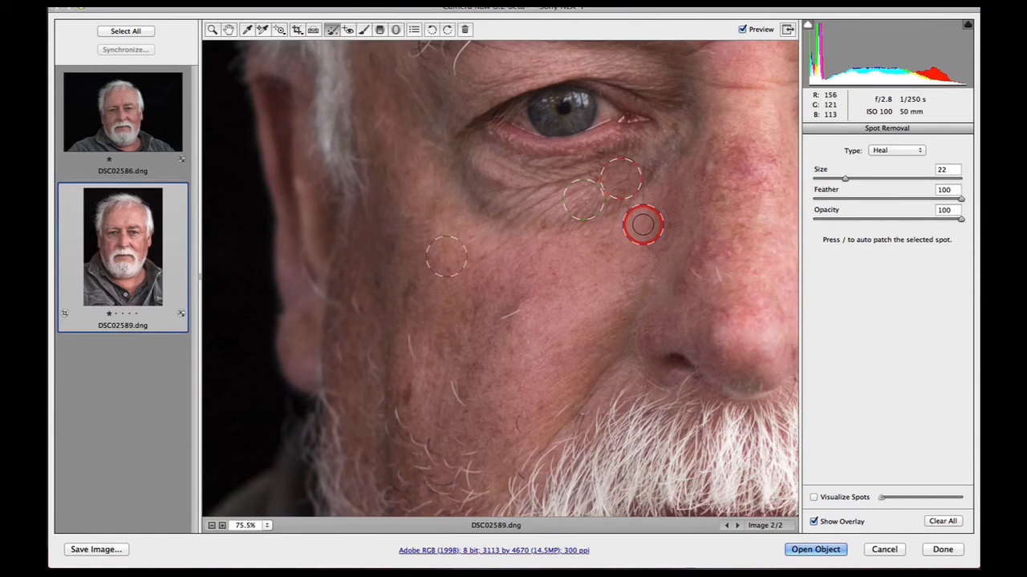
left_click_drag(642, 225, 581, 213)
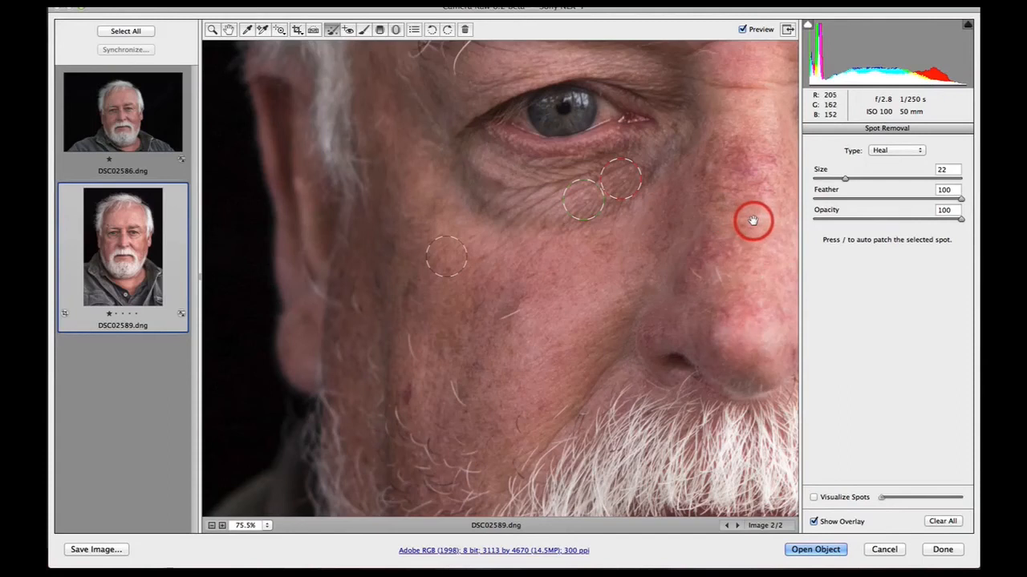
- Heal the light spot on the temple beside the white hairline at Size 14 and Feather 46, sampling clear skin below it
mouse_move(756, 223)
left_mouse_down()
mouse_move(532, 243)
mouse_move(401, 240)
mouse_move(344, 270)
mouse_move(304, 316)
mouse_move(329, 313)
left_mouse_up()
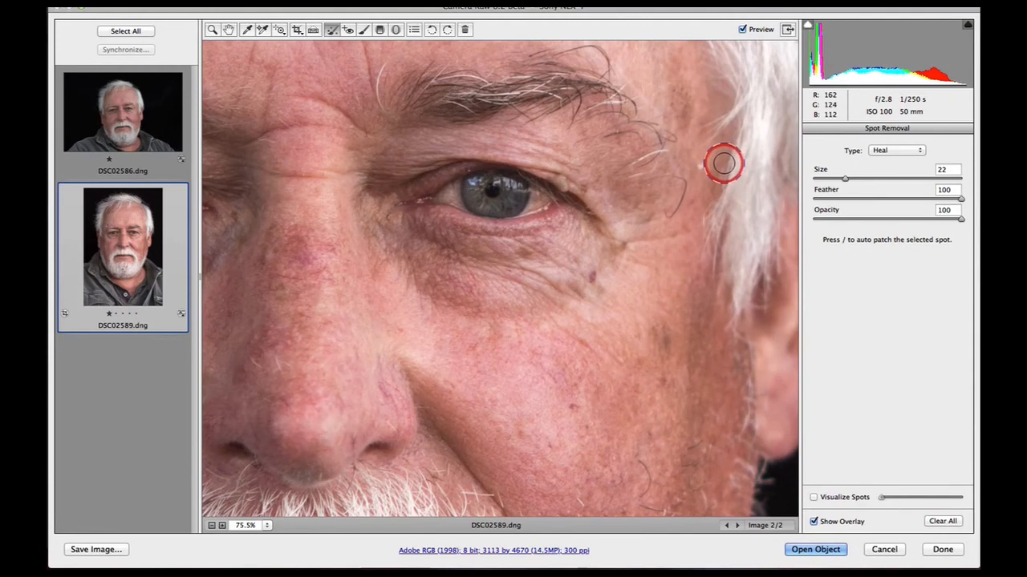
left_click_drag(963, 200, 885, 201)
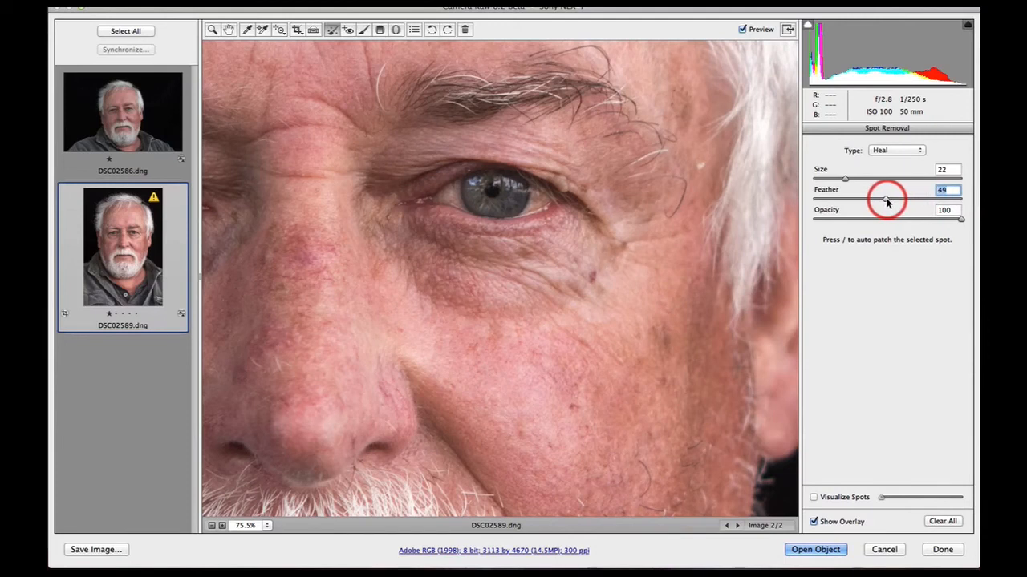
left_click_drag(885, 200, 881, 200)
left_click(704, 164)
left_click(703, 166)
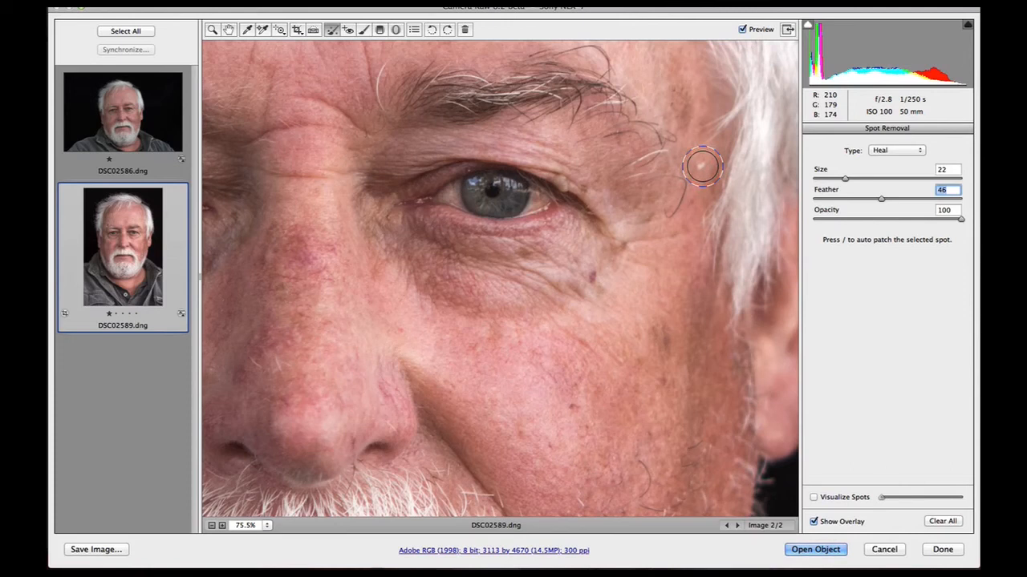
key("bracketleft")
key("bracketleft")
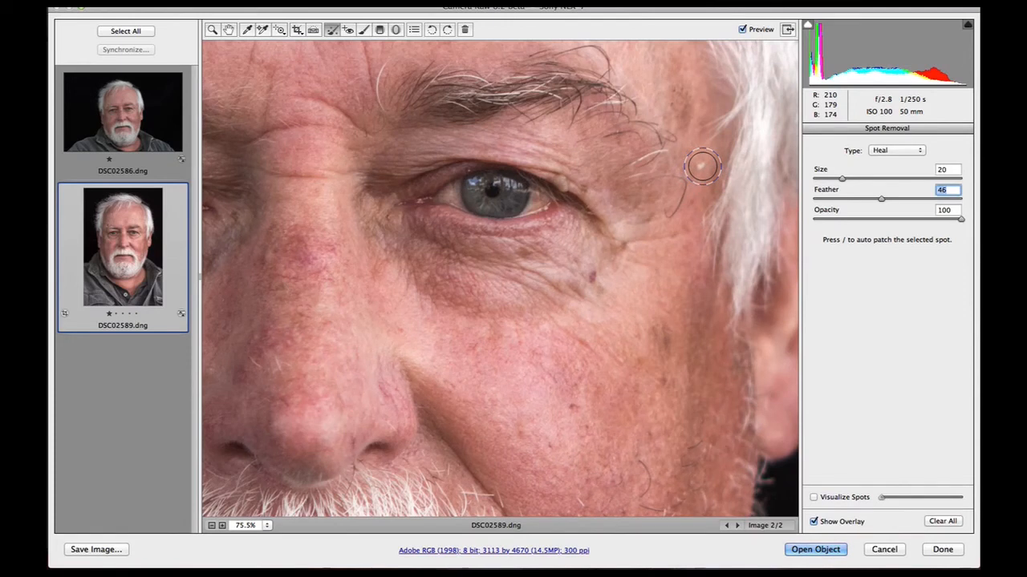
key("bracketleft")
key("bracketleft")
key("bracketleft")
key("bracketleft")
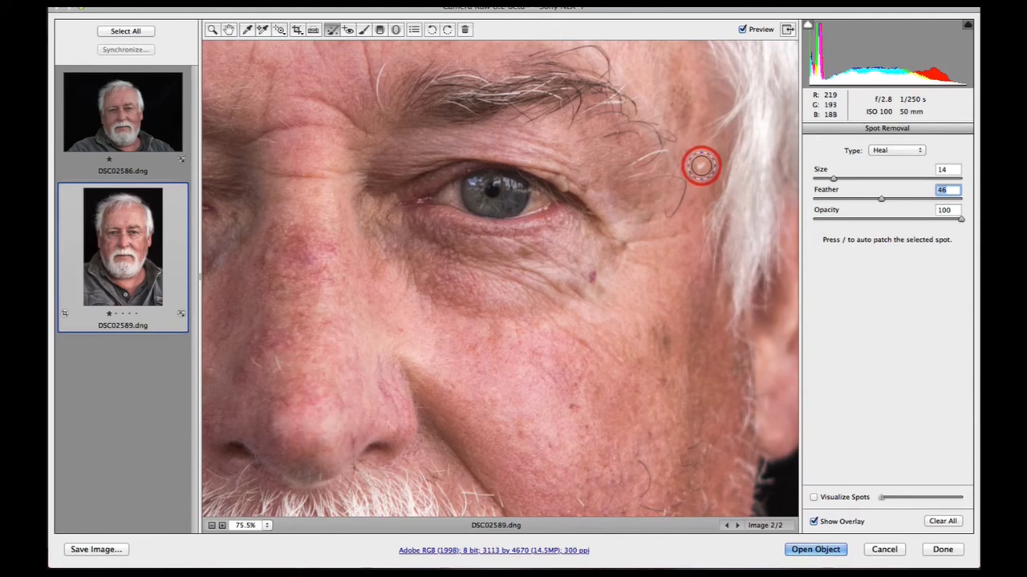
left_click(701, 166)
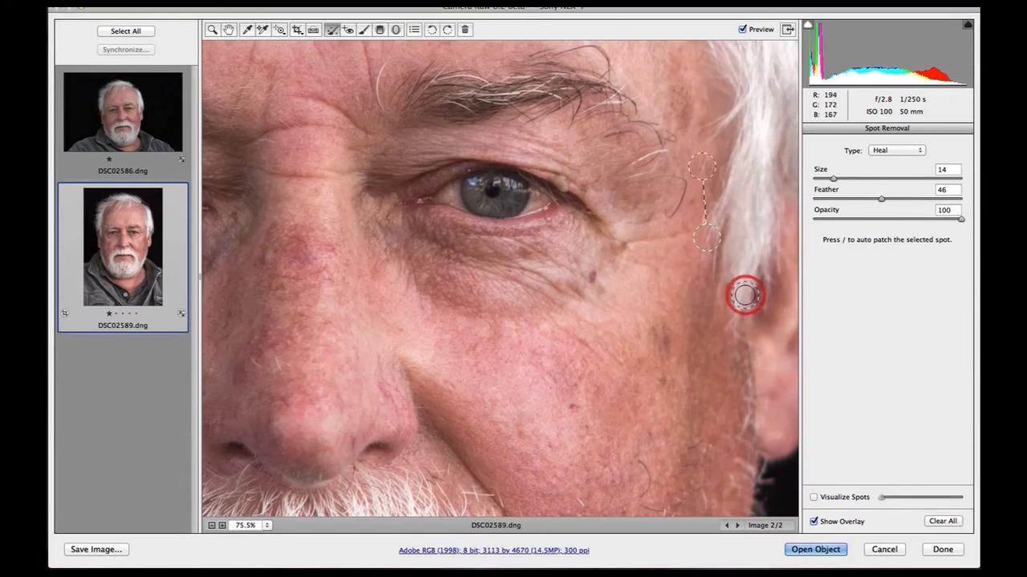
mouse_move(709, 241)
left_mouse_down()
mouse_move(708, 220)
mouse_move(683, 256)
left_mouse_up()
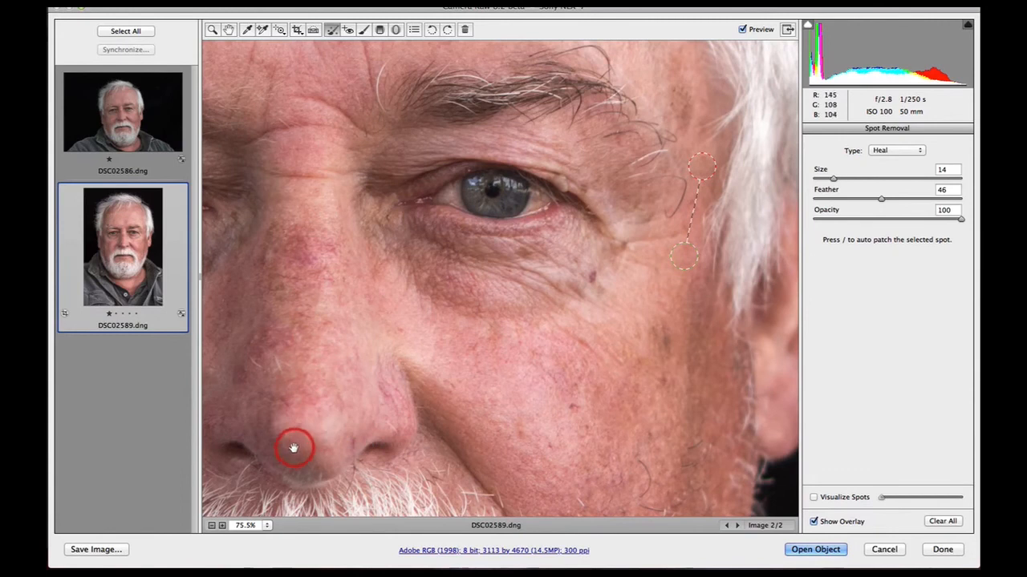
- Paint a healing stroke over the shiny snap on the shirt collar beside the beard, and finish spot removal with the whole portrait fitted
scroll(473, 160, "down", 10)
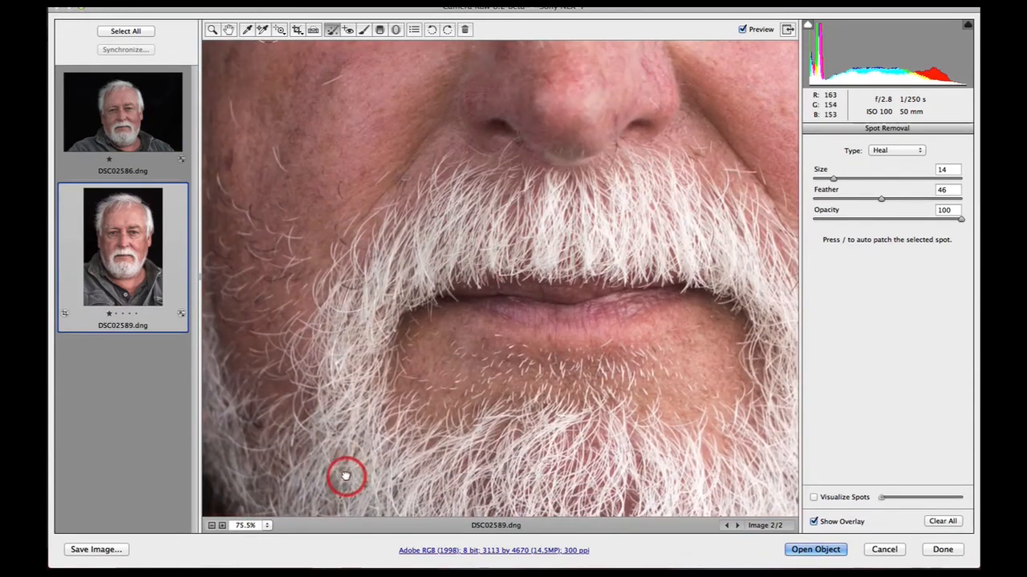
scroll(344, 474, "down", 5)
scroll(475, 268, "down", 10)
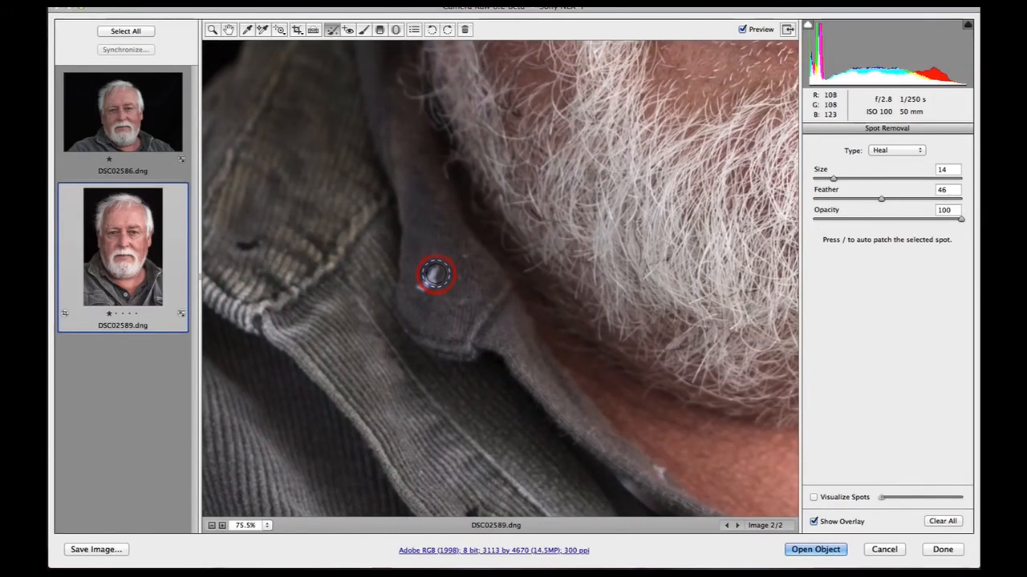
mouse_move(436, 271)
left_mouse_down()
mouse_move(425, 288)
mouse_move(432, 283)
left_mouse_up()
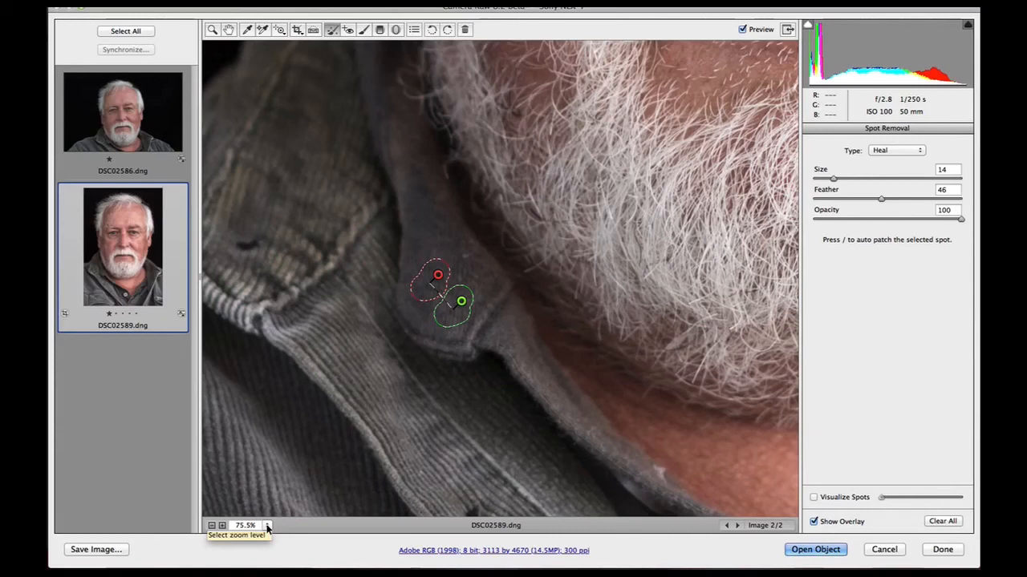
key("super+0")
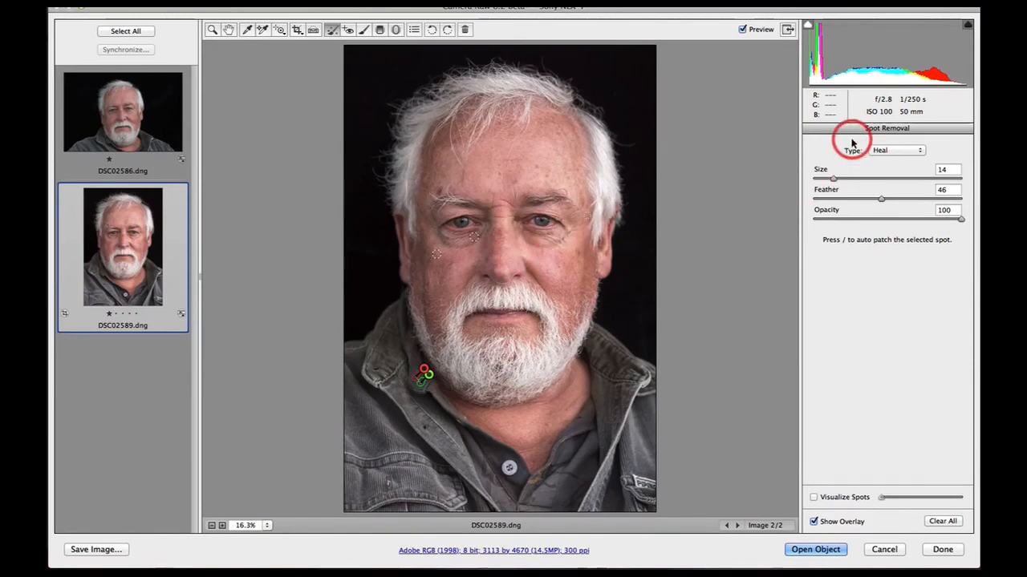
left_click(212, 31)
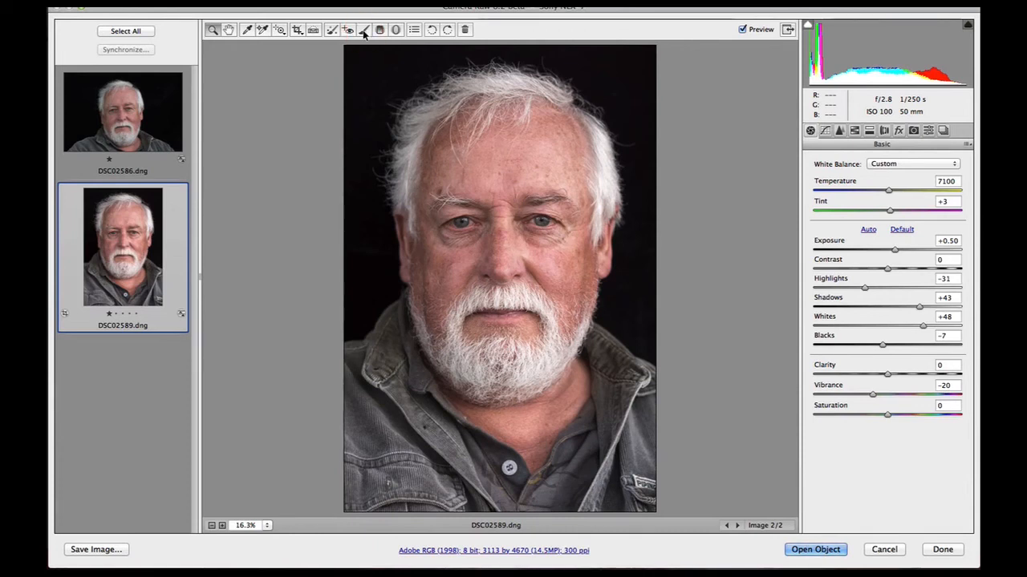
- Brighten both eyes with a new Adjustment Brush adjustment at Exposure +0.50, Size 5 and Feather 100
left_click(364, 30)
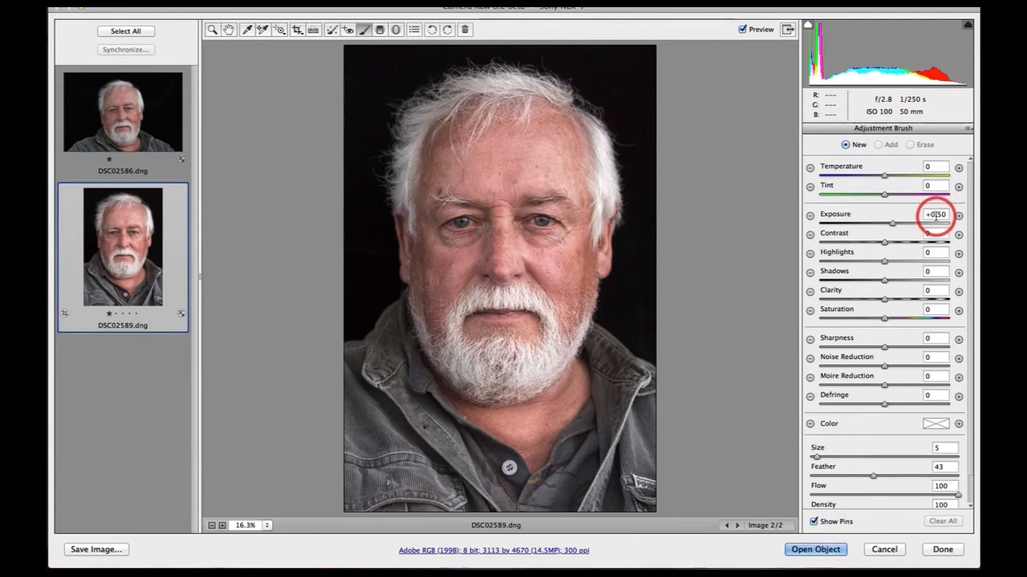
scroll(962, 241, "down", 2)
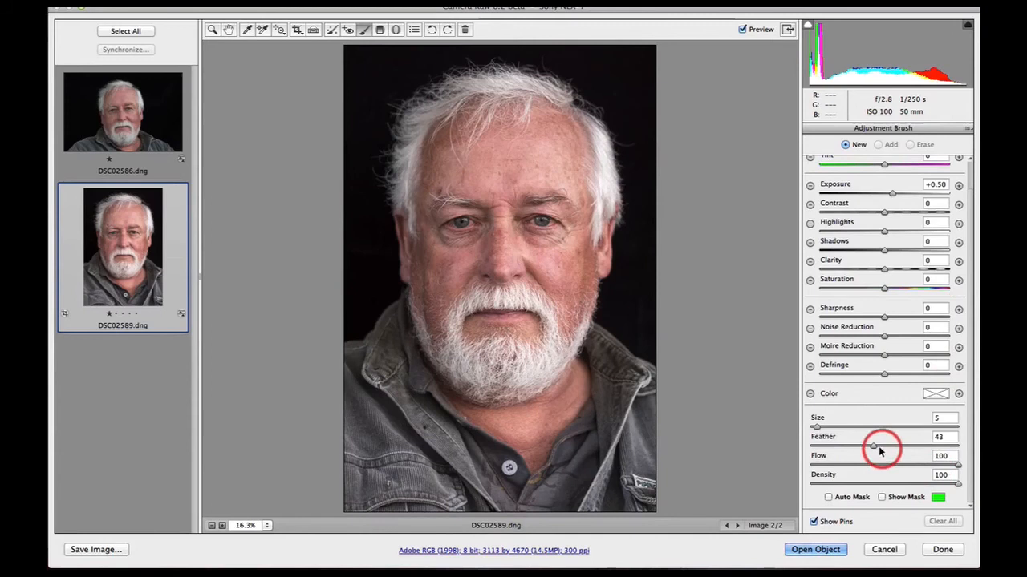
left_click_drag(873, 447, 964, 456)
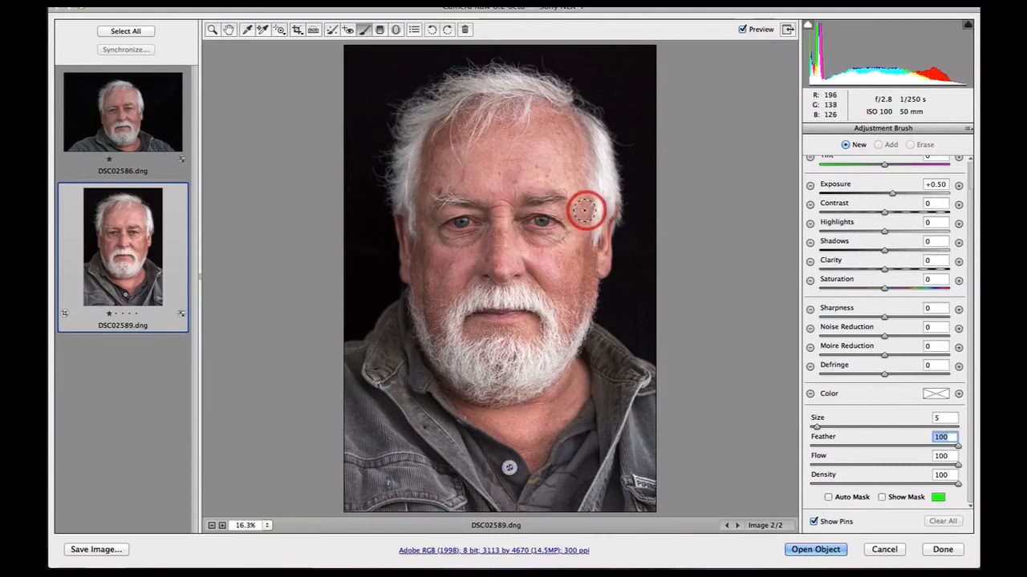
mouse_move(534, 223)
left_mouse_down()
mouse_move(568, 222)
mouse_move(445, 224)
mouse_move(471, 224)
left_mouse_up()
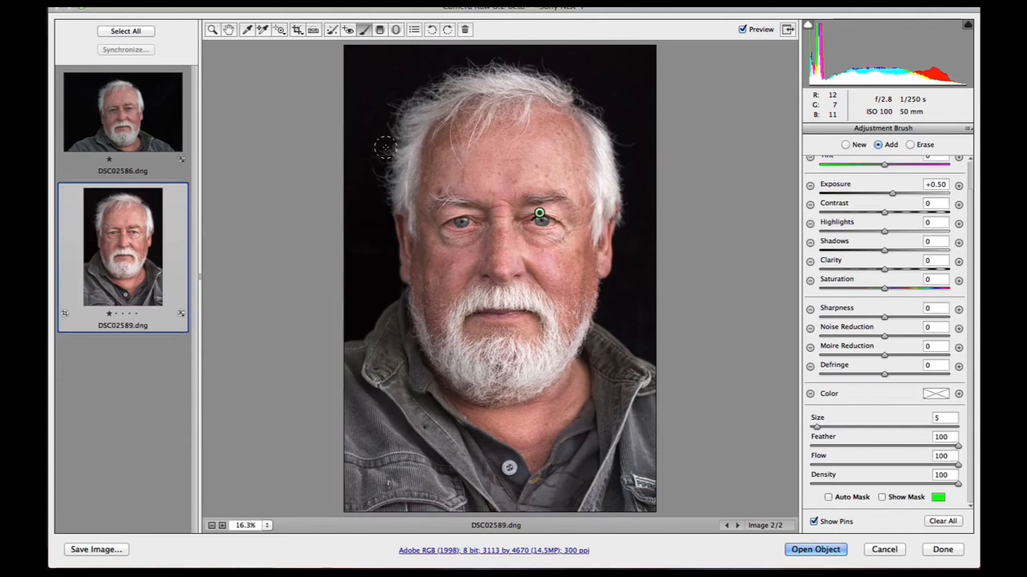
key("super+equal")
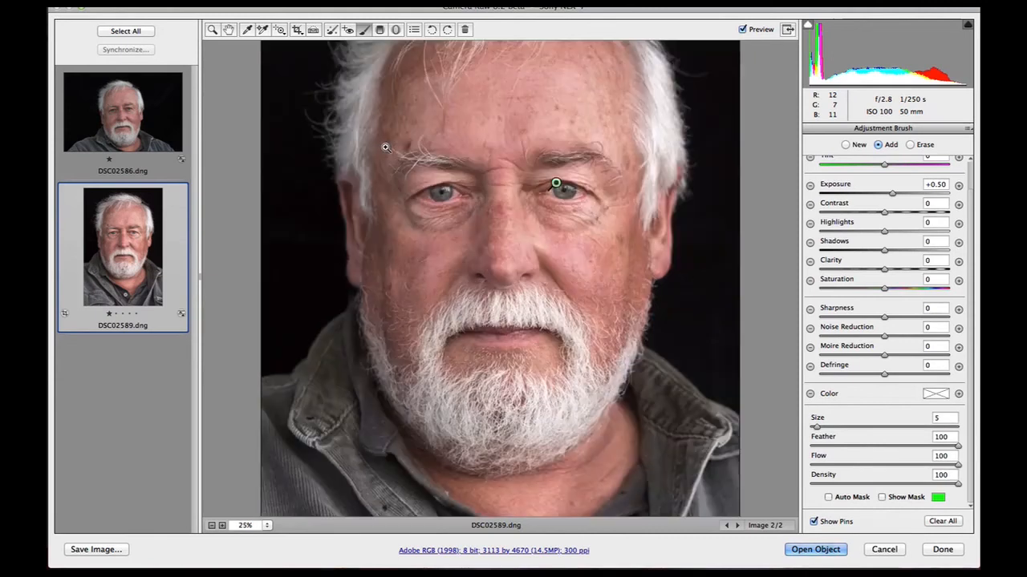
key("super+equal")
mouse_move(385, 148)
left_mouse_down()
mouse_move(491, 174)
mouse_move(590, 154)
mouse_move(576, 162)
mouse_move(591, 165)
mouse_move(591, 155)
mouse_move(555, 165)
mouse_move(572, 166)
left_mouse_up()
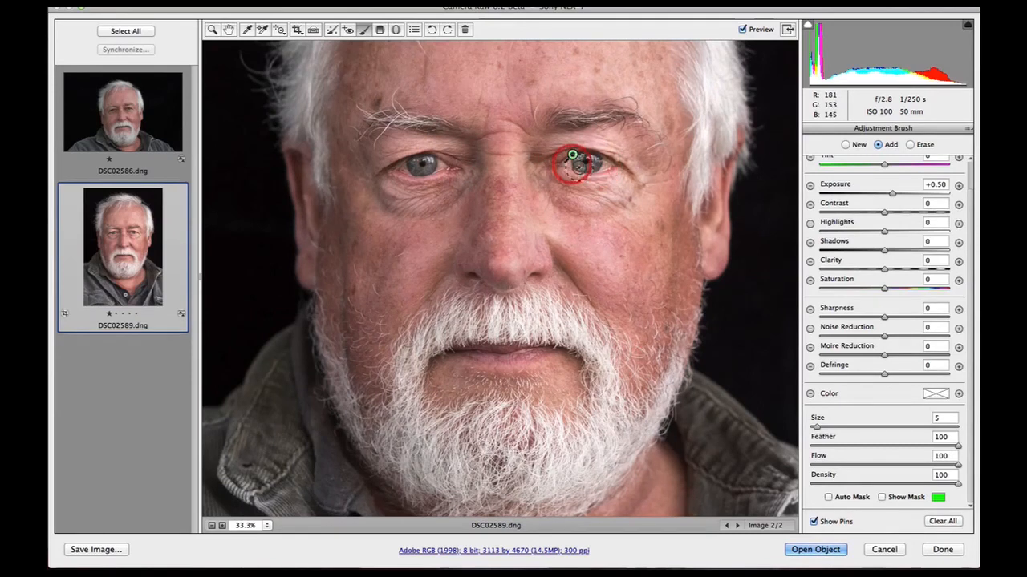
- Fill in the brush mask around the eye on the brighter side of the face, using the green mask overlay as a guide
left_click(883, 498)
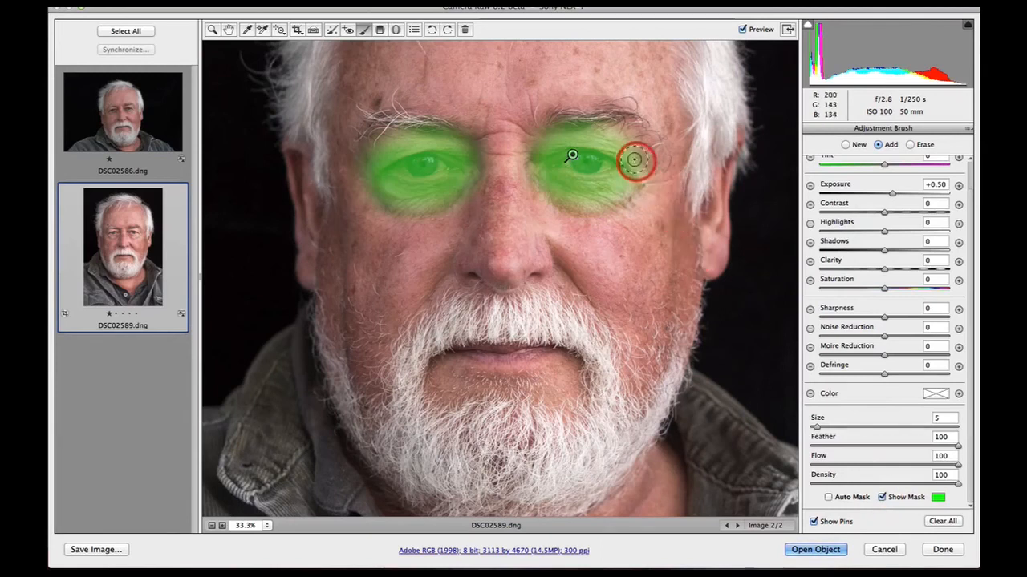
mouse_move(562, 131)
left_mouse_down()
mouse_move(522, 151)
mouse_move(550, 183)
mouse_move(610, 185)
left_mouse_up()
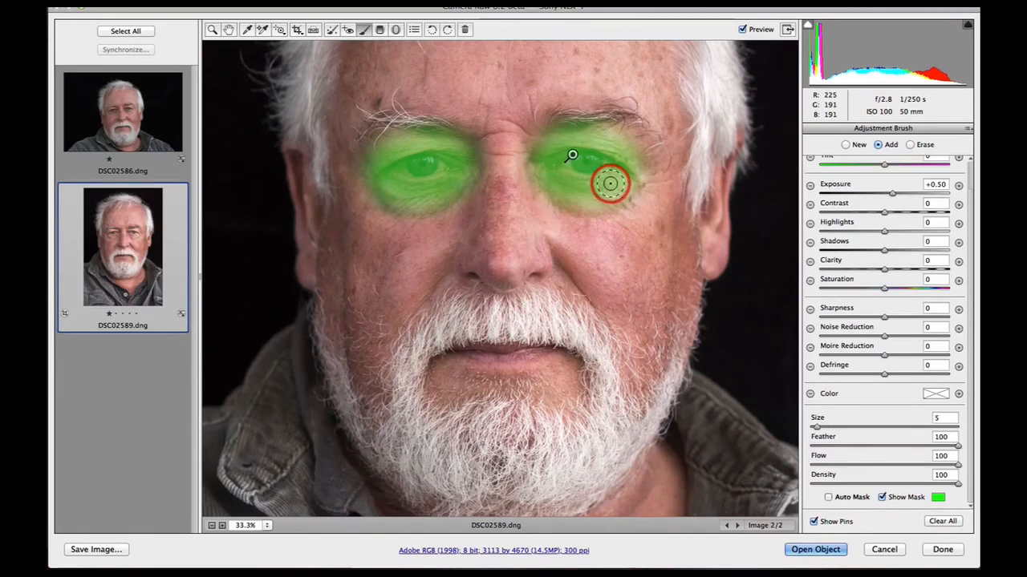
left_click(883, 498)
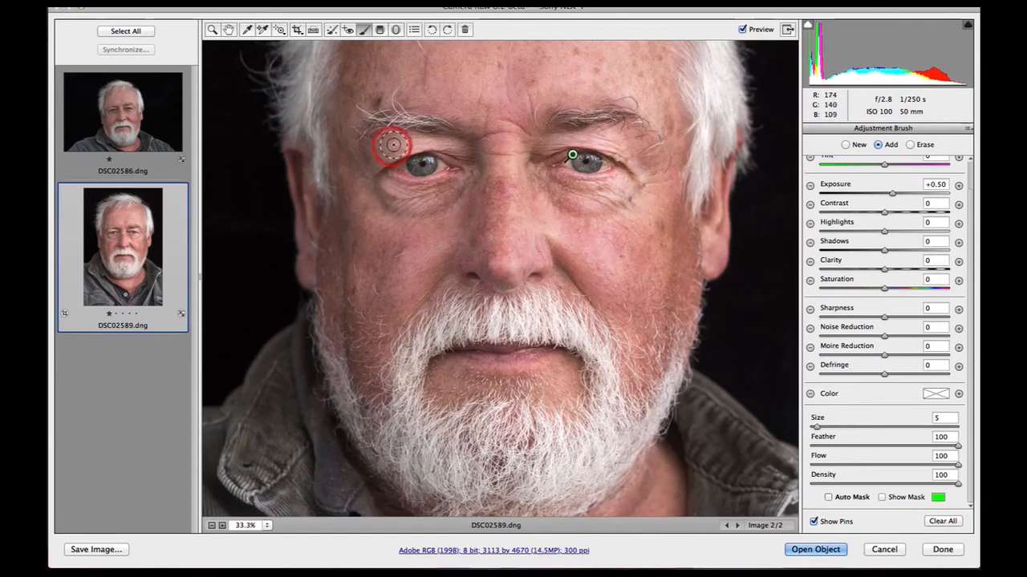
- Erase the brightening from the lids and skin around both eyes at Size 6 and Feather 36, and check the remaining mask overlay
left_click_drag(556, 183, 558, 184)
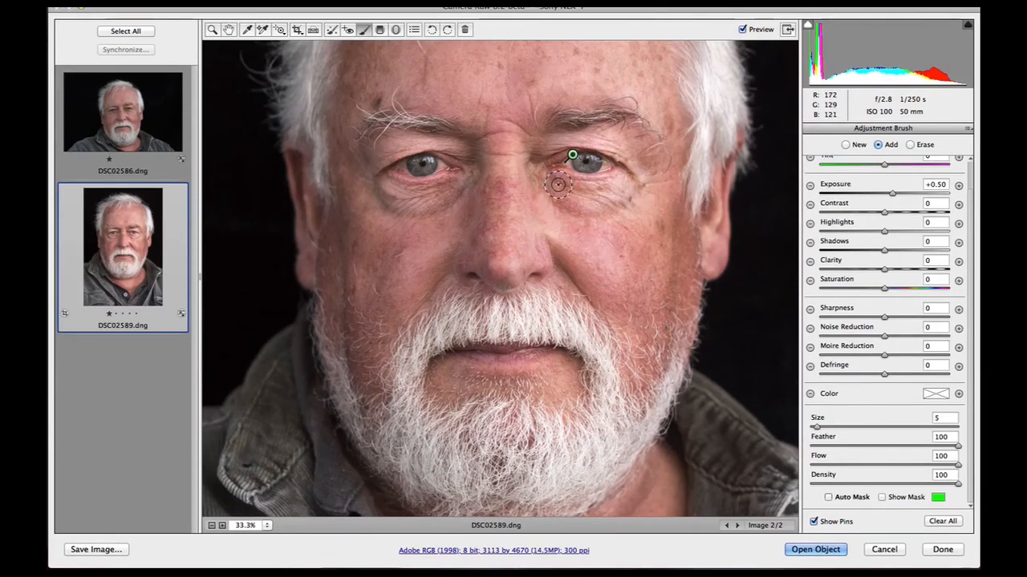
key("alt")
left_click_drag(558, 187, 571, 197)
left_click(570, 197)
key("alt")
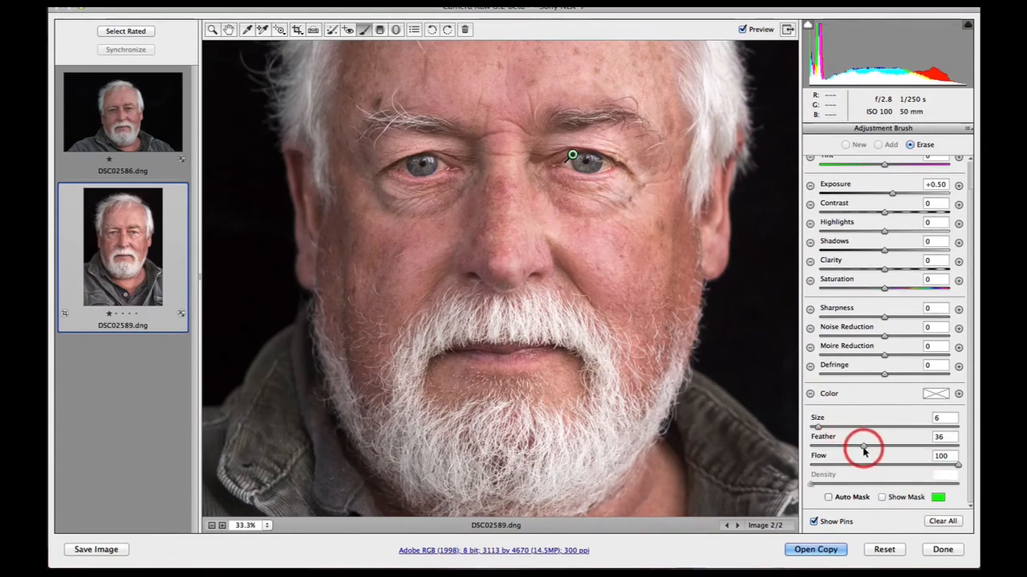
mouse_move(562, 190)
left_mouse_down()
mouse_move(611, 196)
mouse_move(628, 182)
mouse_move(591, 197)
left_mouse_up()
left_click_drag(636, 148, 562, 122)
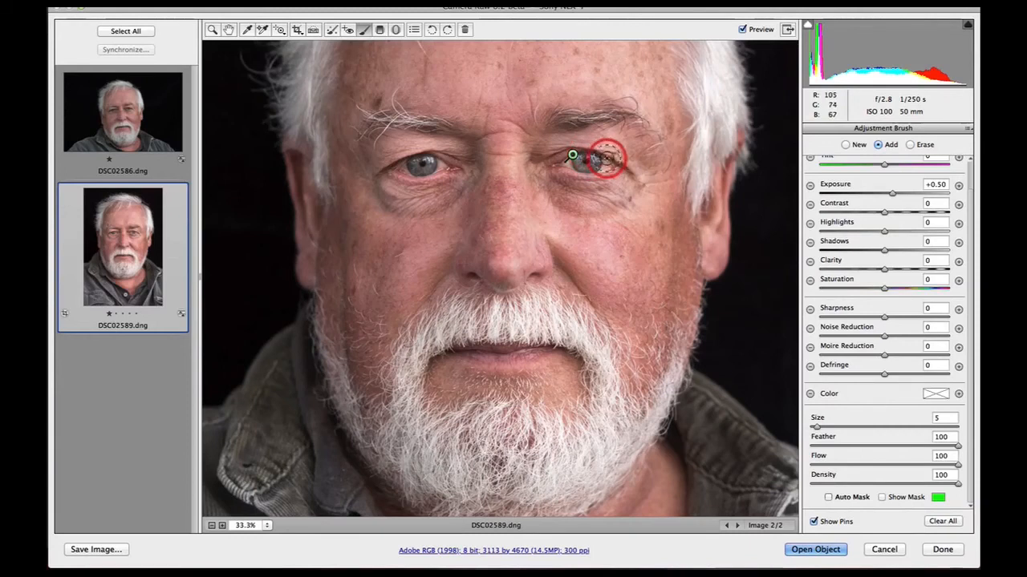
key("alt")
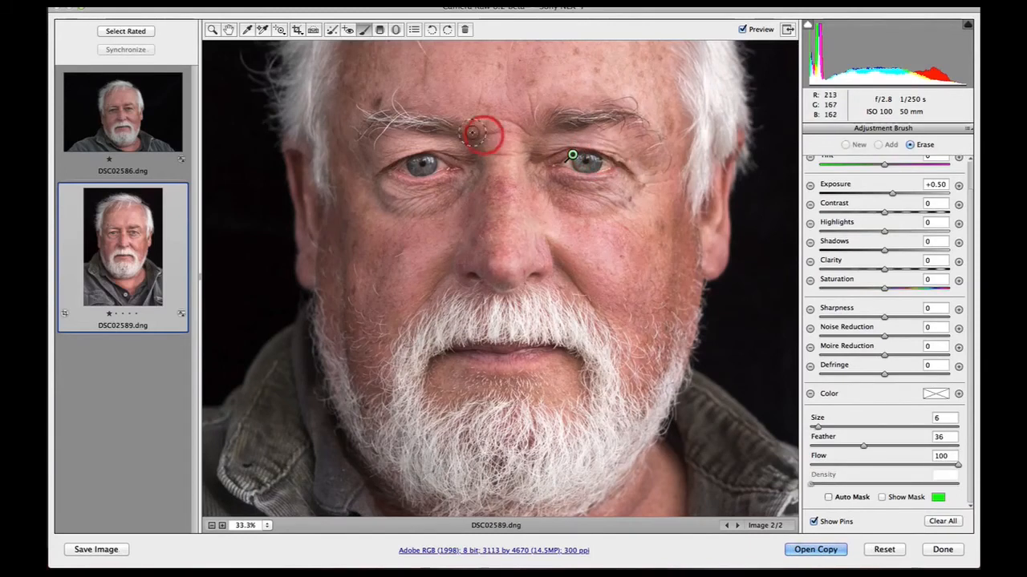
mouse_move(422, 130)
left_mouse_down()
mouse_move(374, 151)
mouse_move(411, 133)
mouse_move(454, 132)
mouse_move(471, 143)
mouse_move(486, 191)
mouse_move(434, 227)
mouse_move(440, 204)
mouse_move(378, 189)
mouse_move(410, 202)
mouse_move(482, 182)
left_mouse_up()
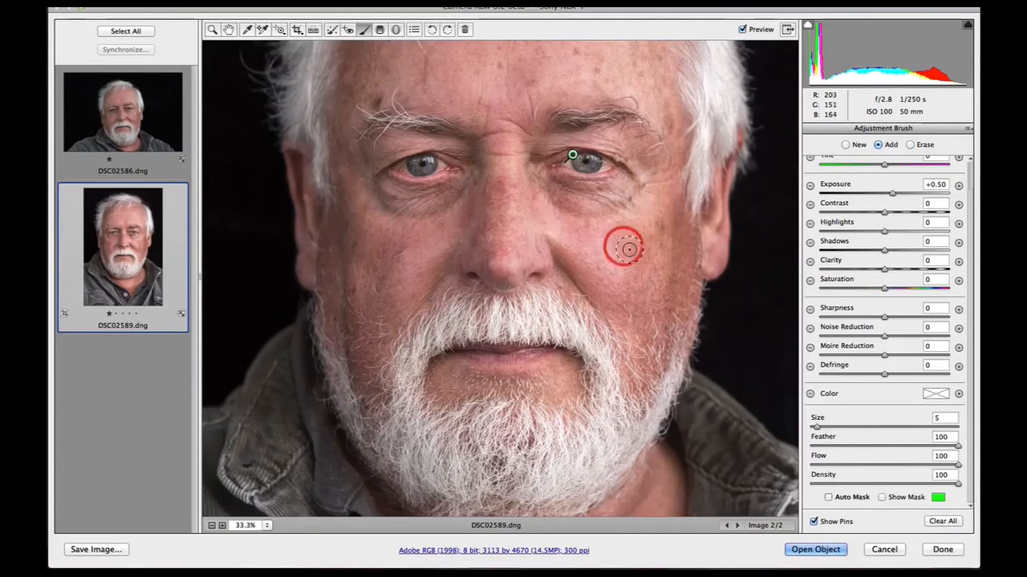
left_click(881, 498)
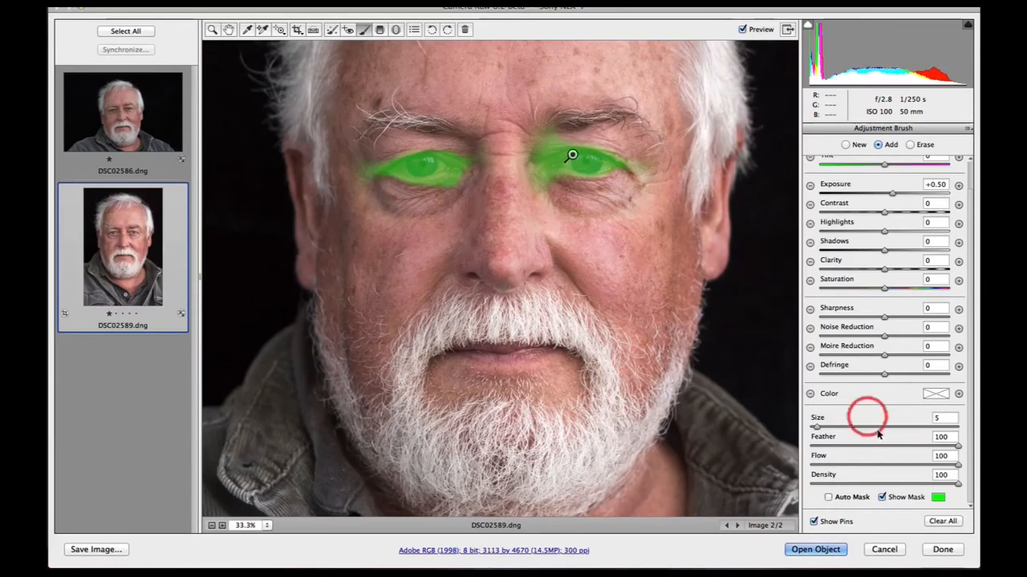
left_click(883, 497)
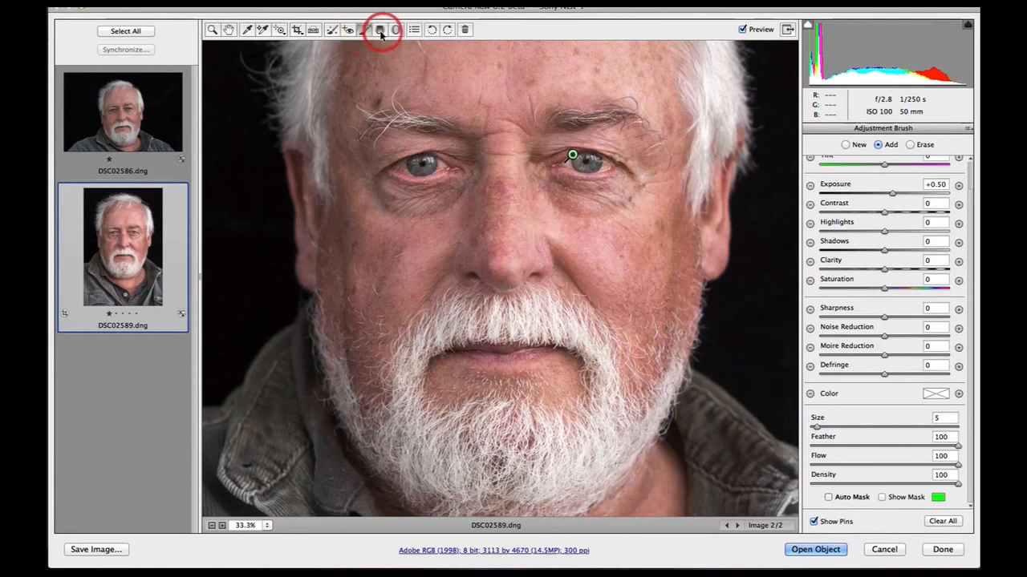
left_click(212, 31)
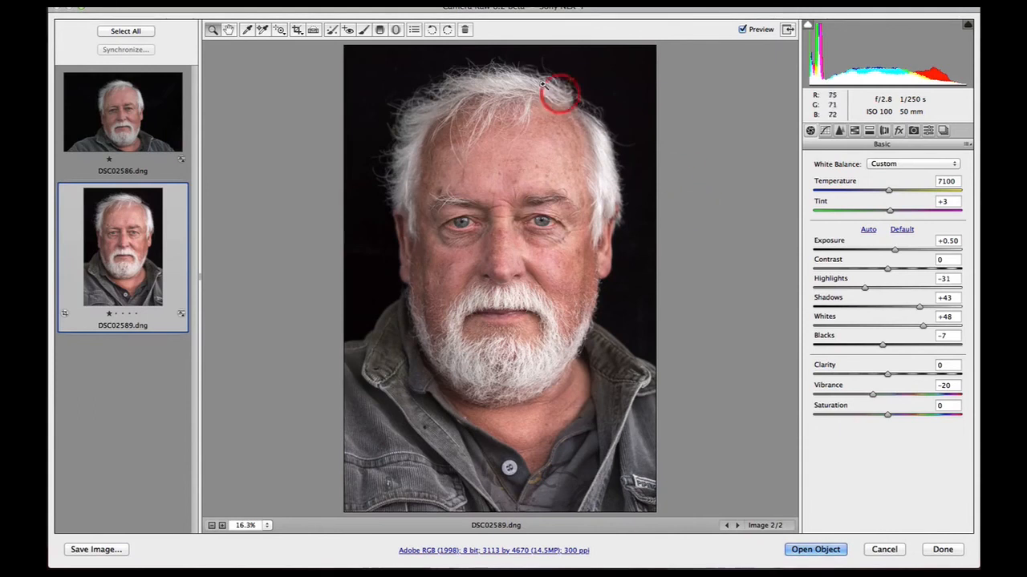
- Darken the shaded side of the face with a Graduated Filter at Exposure -0.50, running horizontally from below the eye to the nose
left_click(381, 30)
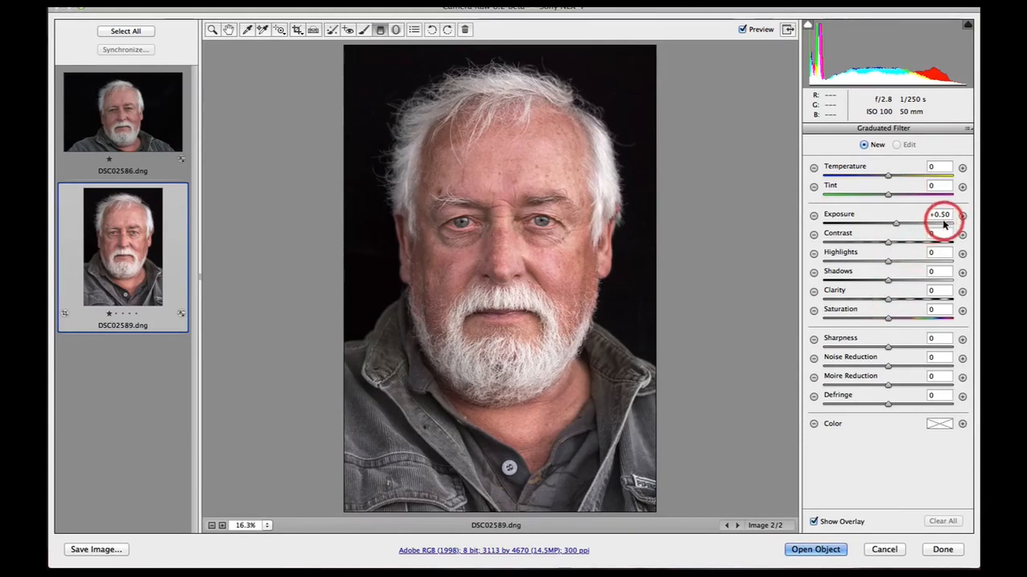
left_click(814, 217)
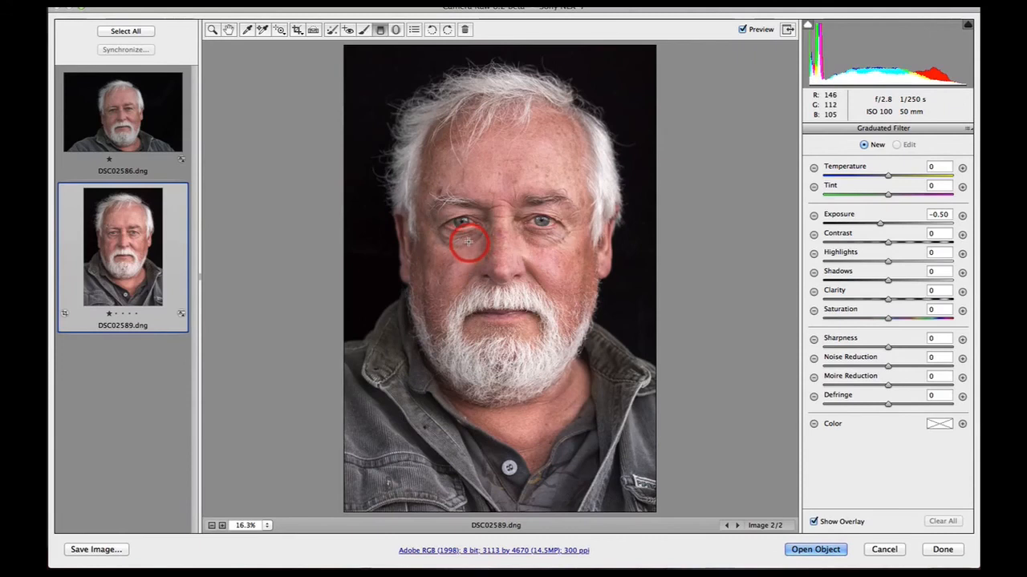
left_click_drag(468, 242, 502, 240)
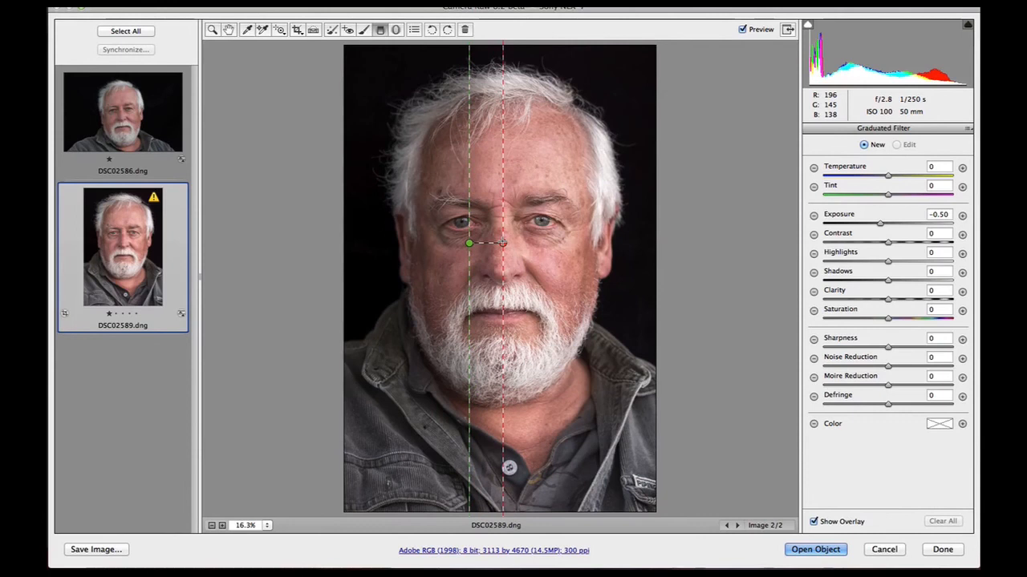
left_click(503, 242)
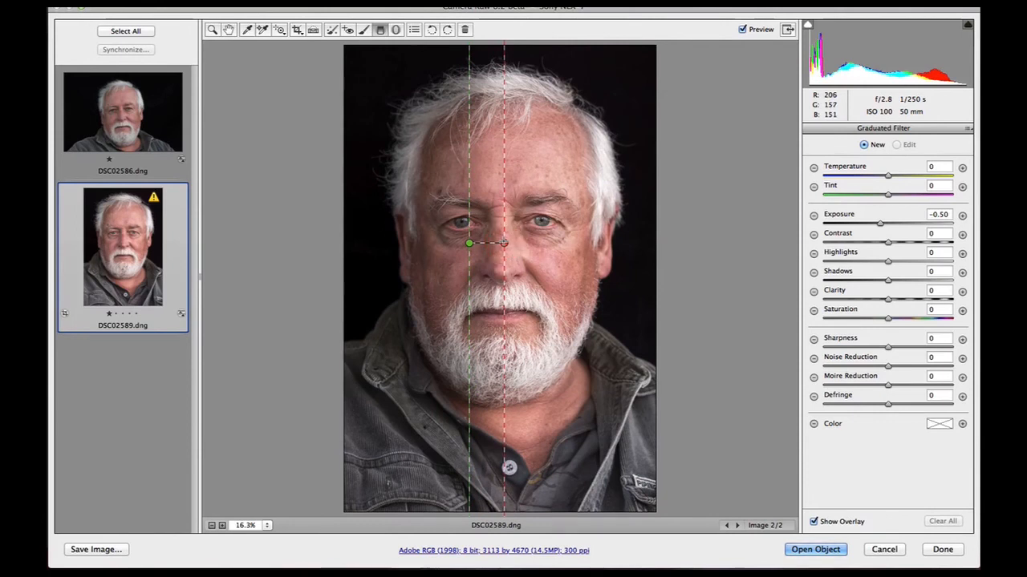
left_click_drag(504, 242, 505, 243)
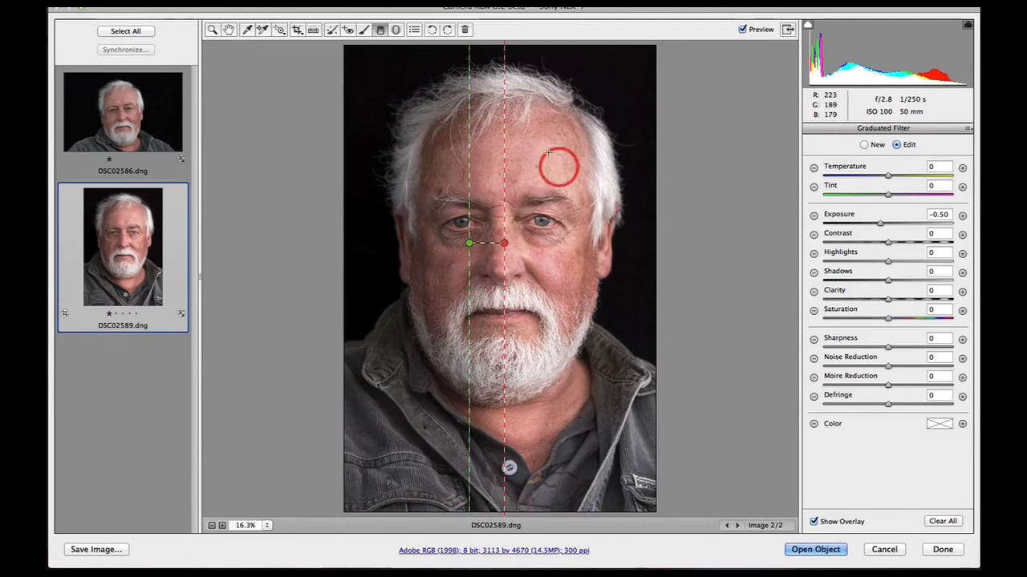
left_click(213, 31)
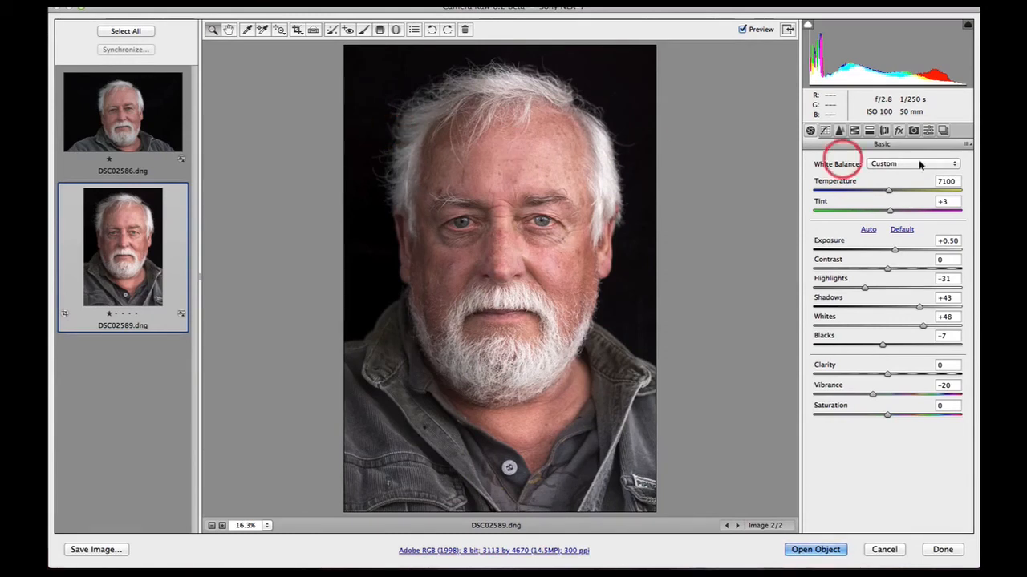
- Set the sharpening Amount to 81 while viewing the eye at 100%, and compare the result with the preview off and on
left_click(839, 130)
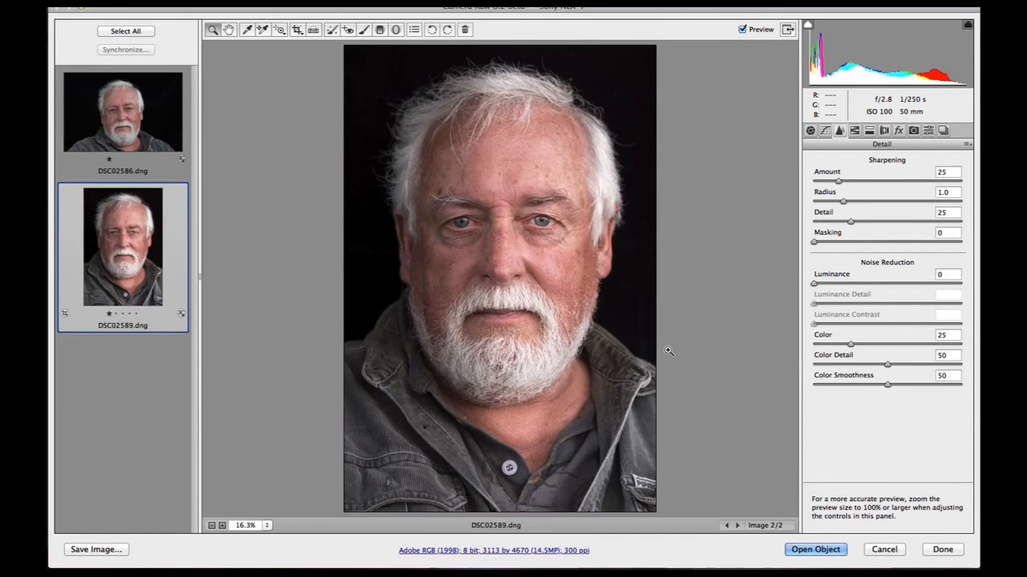
key("alt")
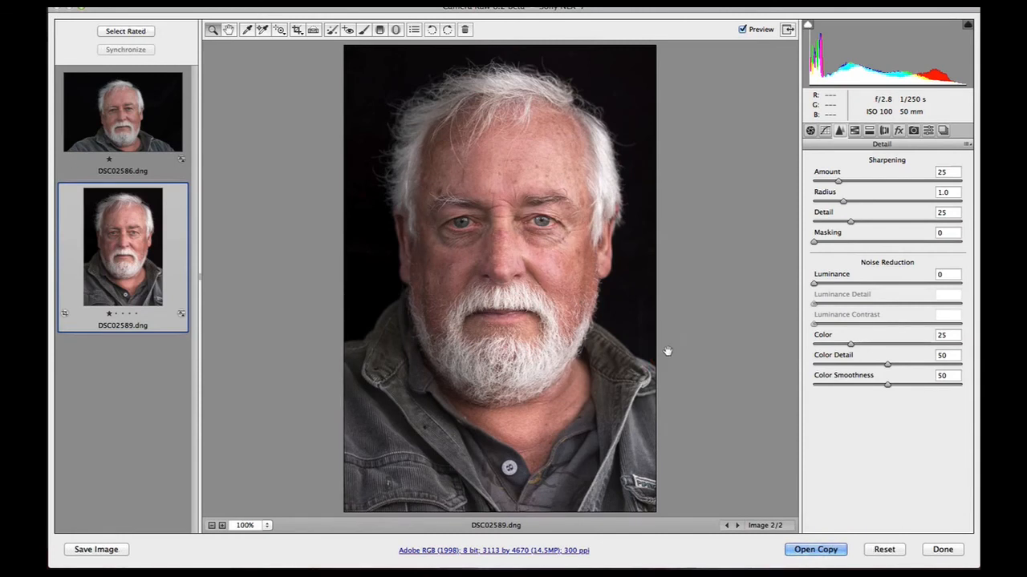
key("alt+super+0")
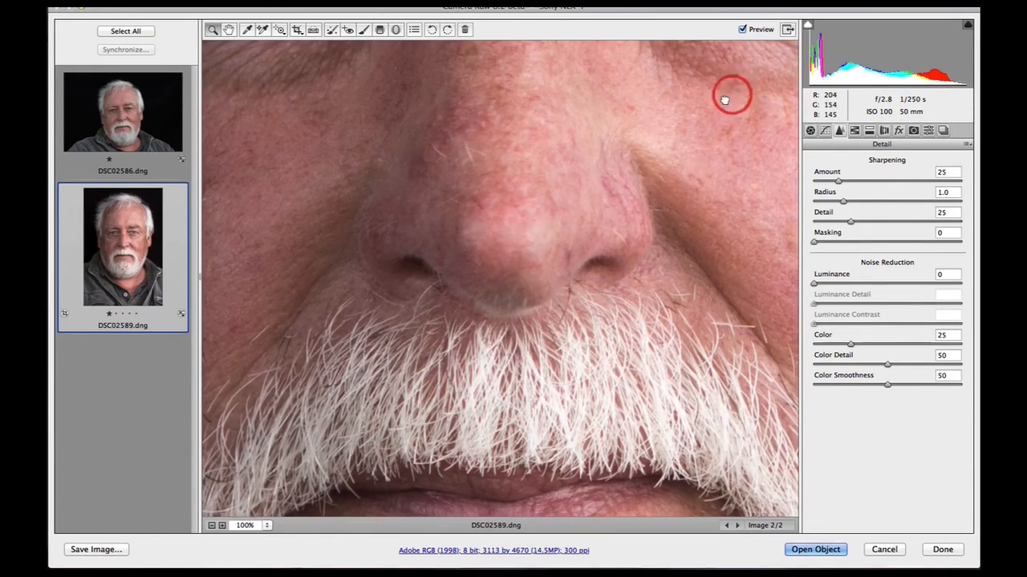
left_click_drag(731, 94, 478, 459)
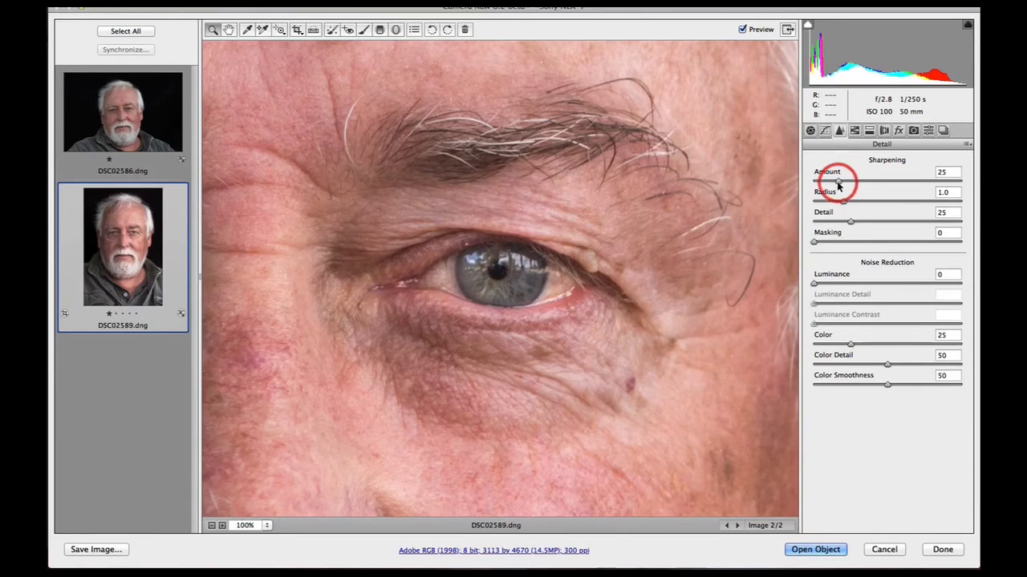
left_click_drag(839, 184, 894, 185)
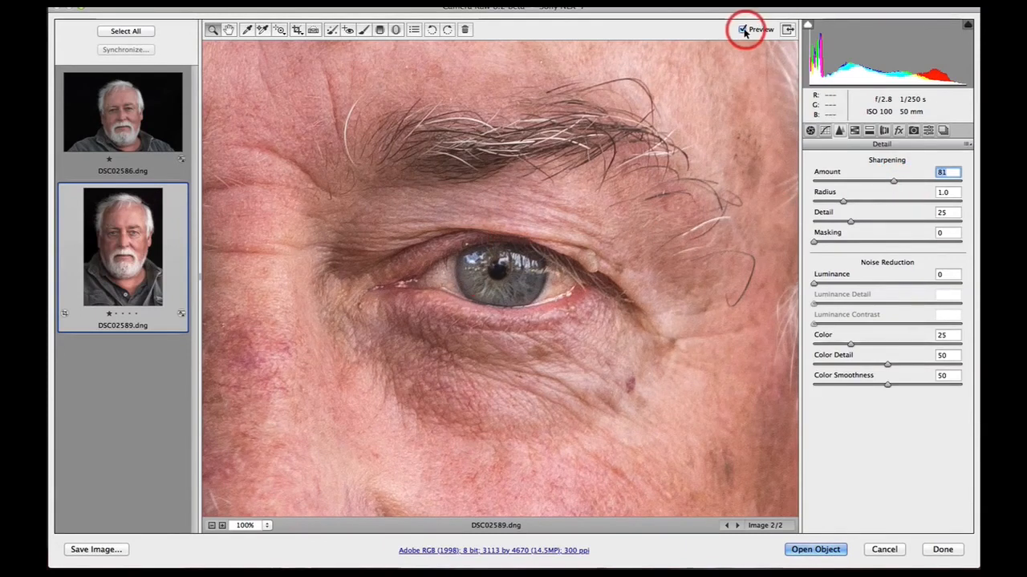
left_click(742, 30)
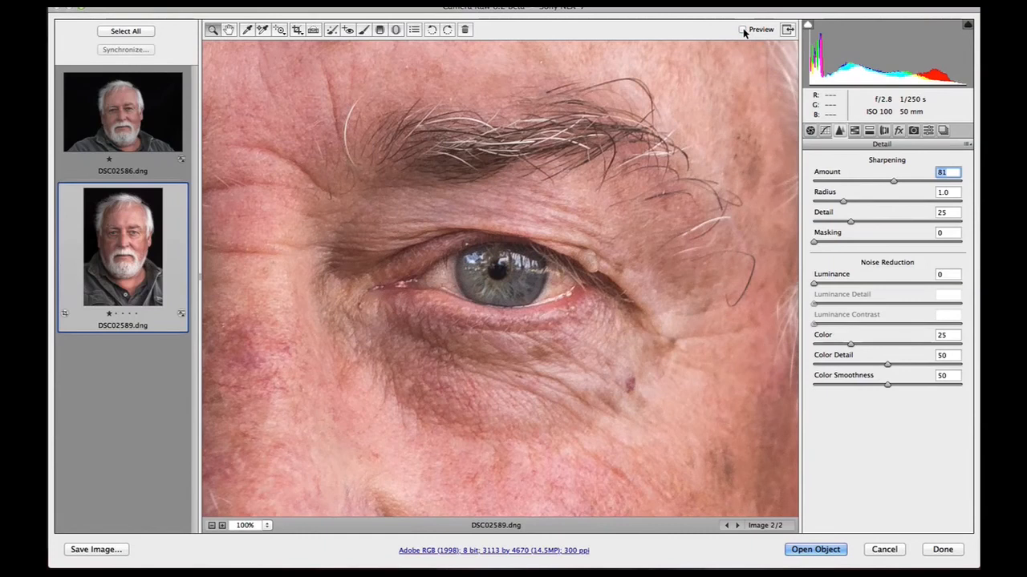
left_click(742, 30)
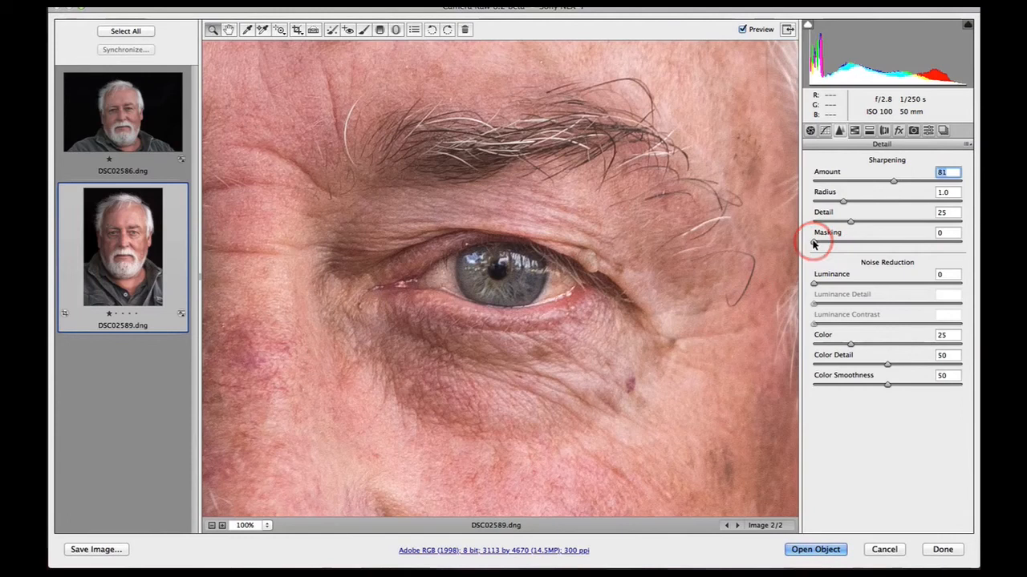
- Set the sharpening Masking to 56 to protect the smooth skin, and return to the Basic adjustments with the whole image in view
left_click(814, 244, "alt")
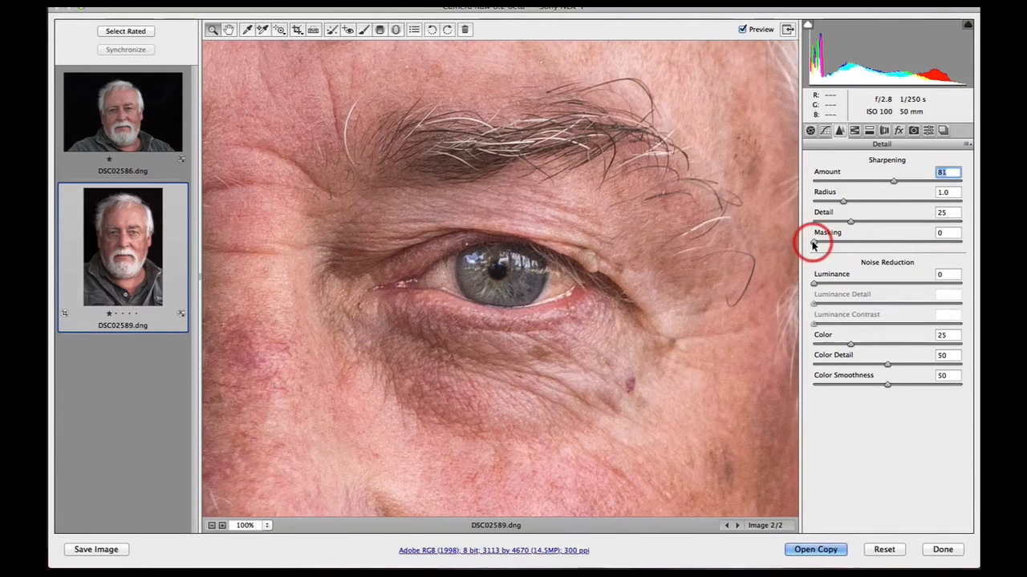
left_click_drag(814, 245, 896, 245)
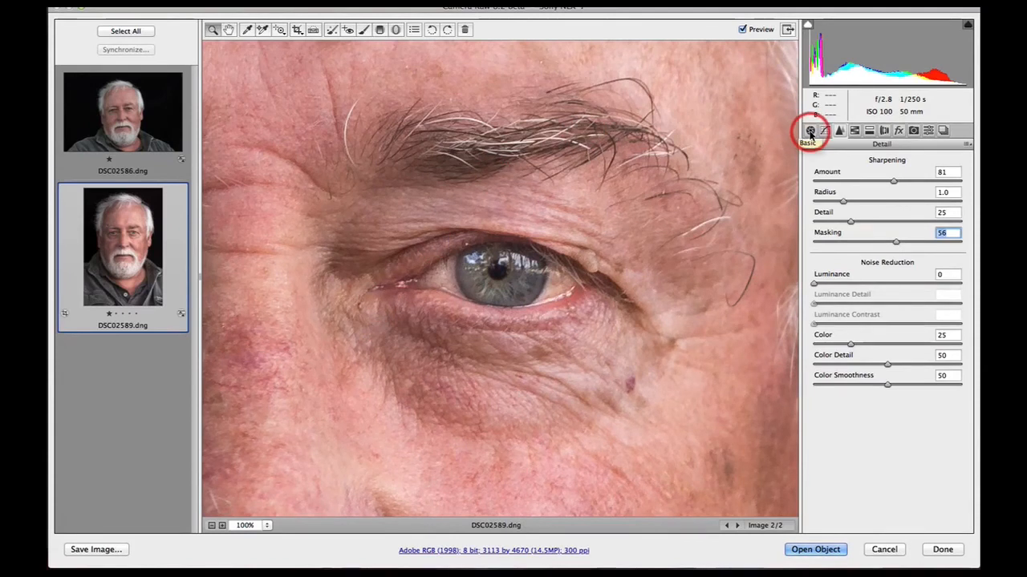
left_click(810, 130)
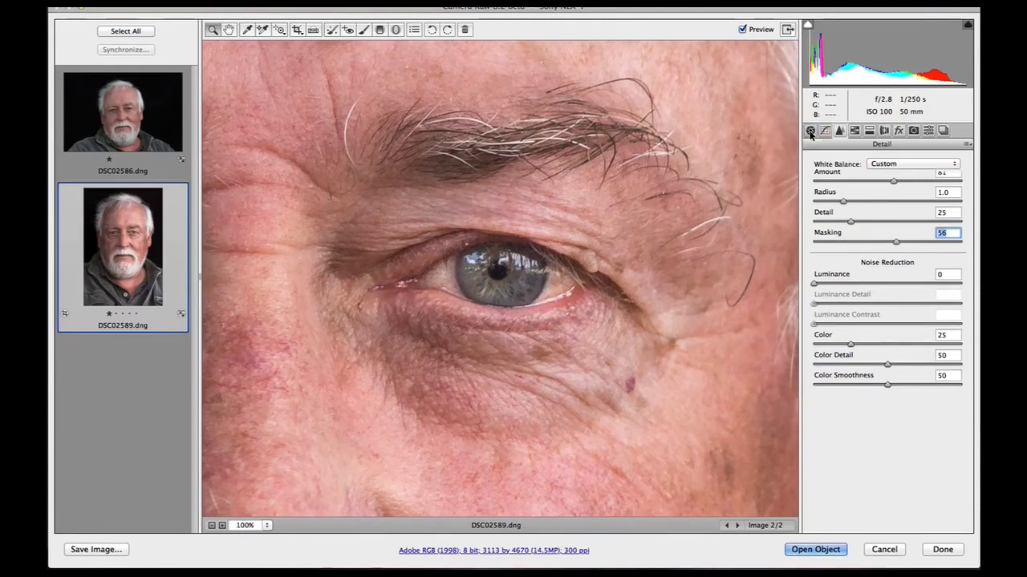
left_click(740, 150)
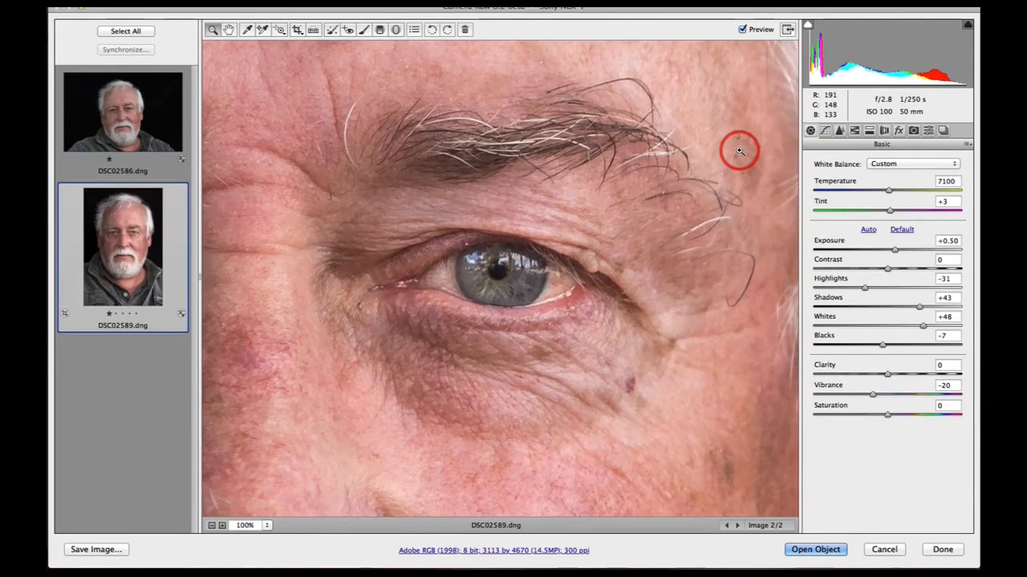
key("super+0")
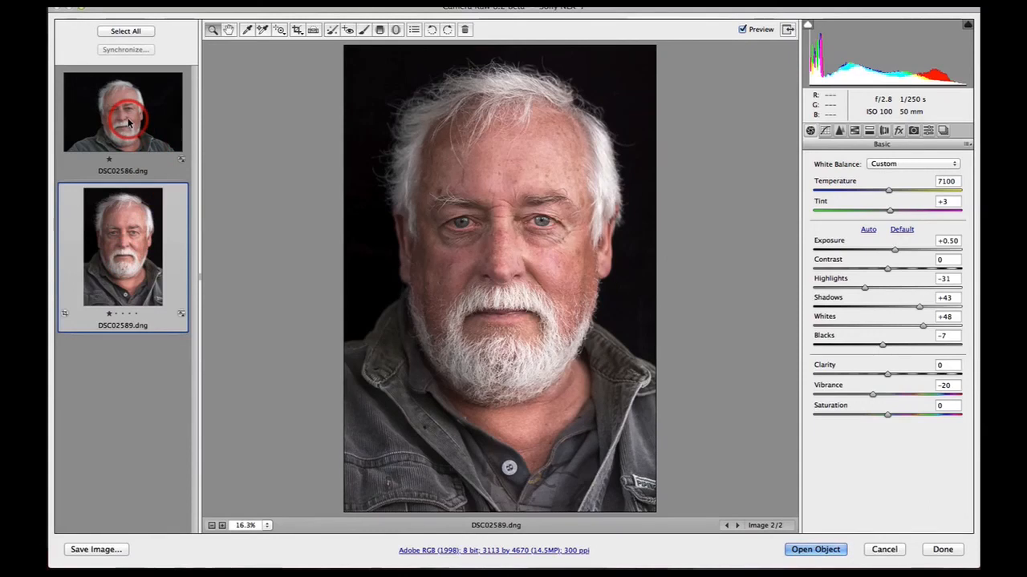
- Synchronize the edited portrait's settings to both images, excluding Crop, Spot Removal and Local Adjustments
left_click(126, 32)
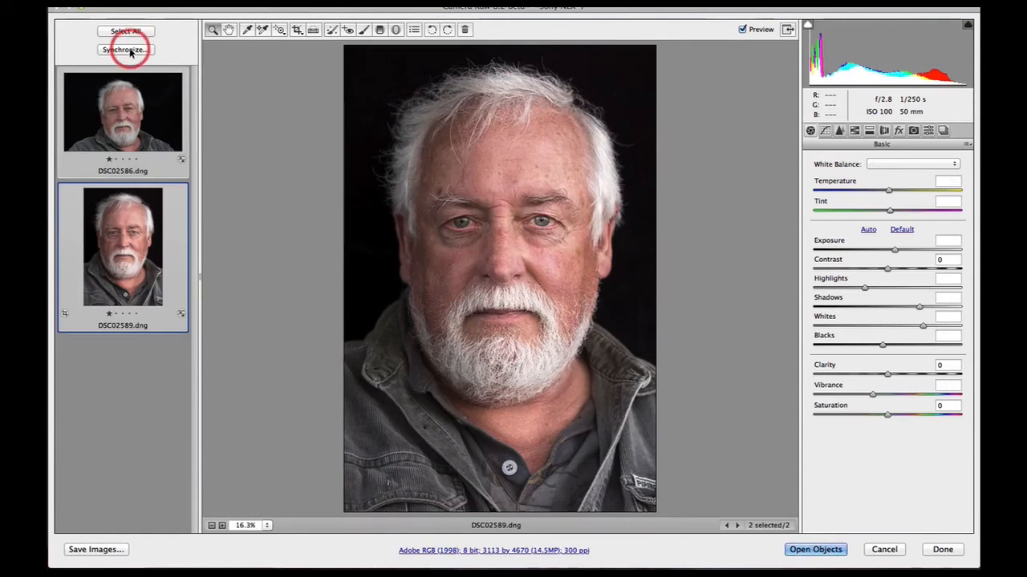
left_click(126, 50)
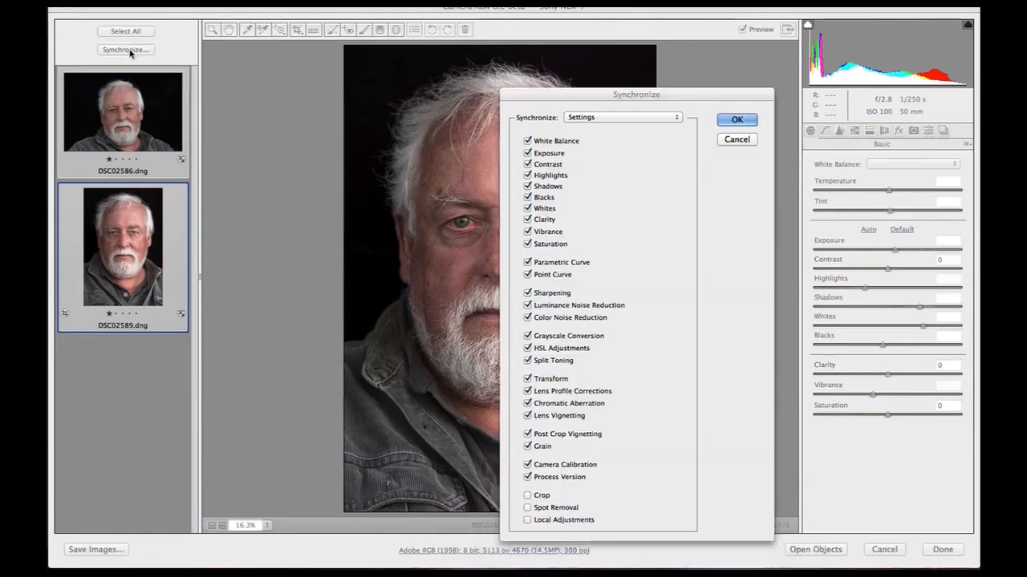
left_click_drag(540, 94, 552, 70)
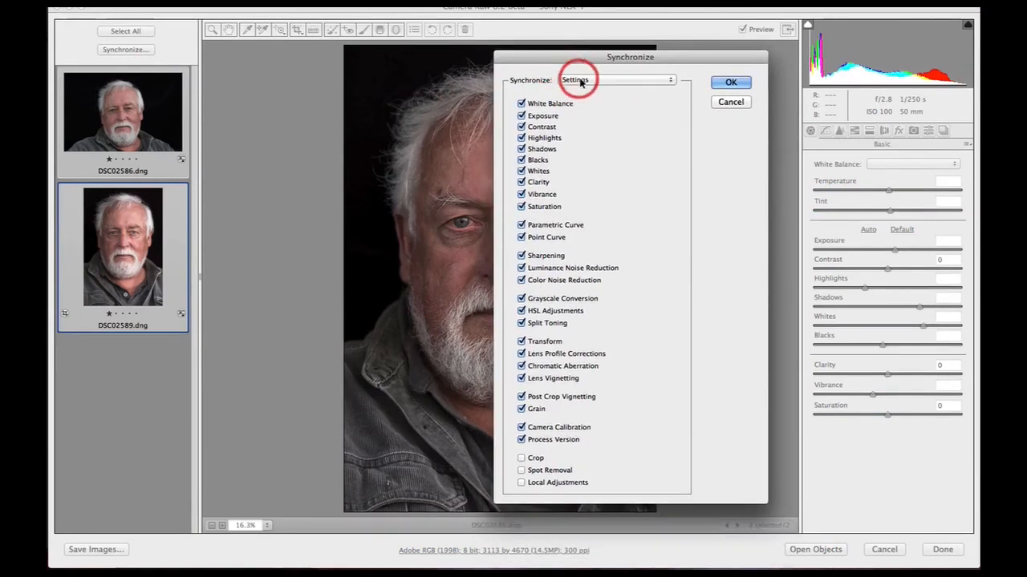
left_click(583, 80)
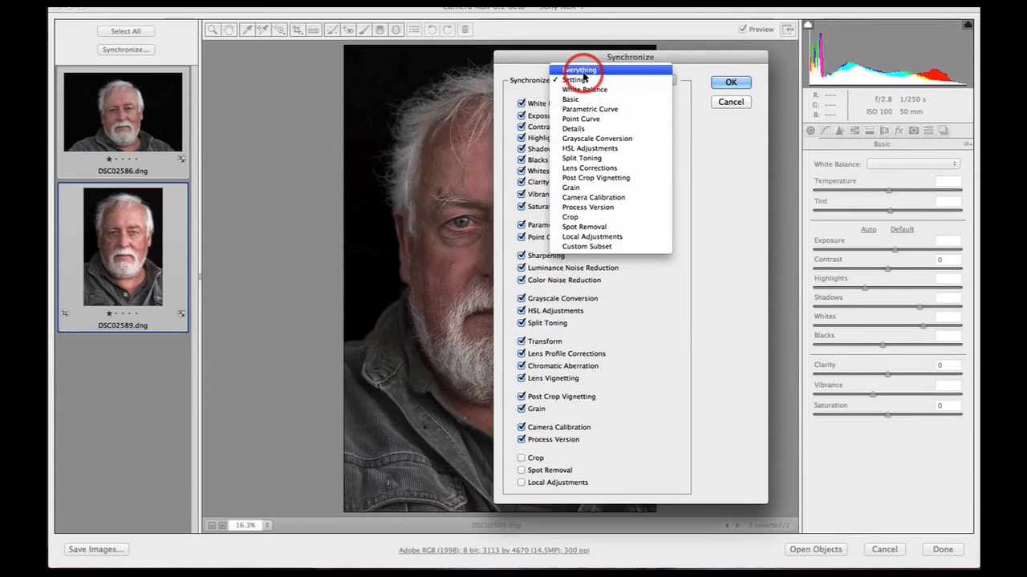
left_click(583, 71)
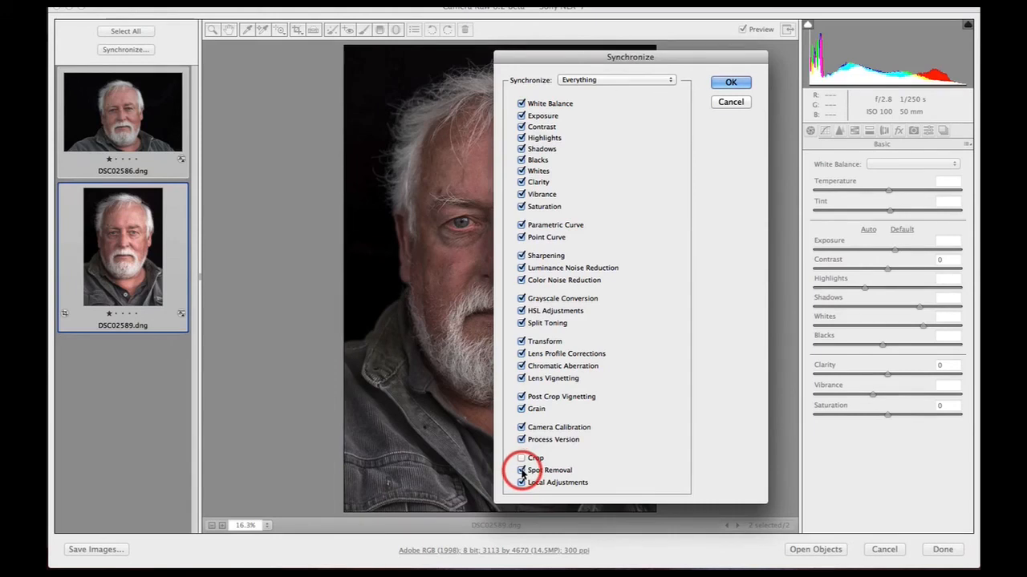
left_click(522, 472)
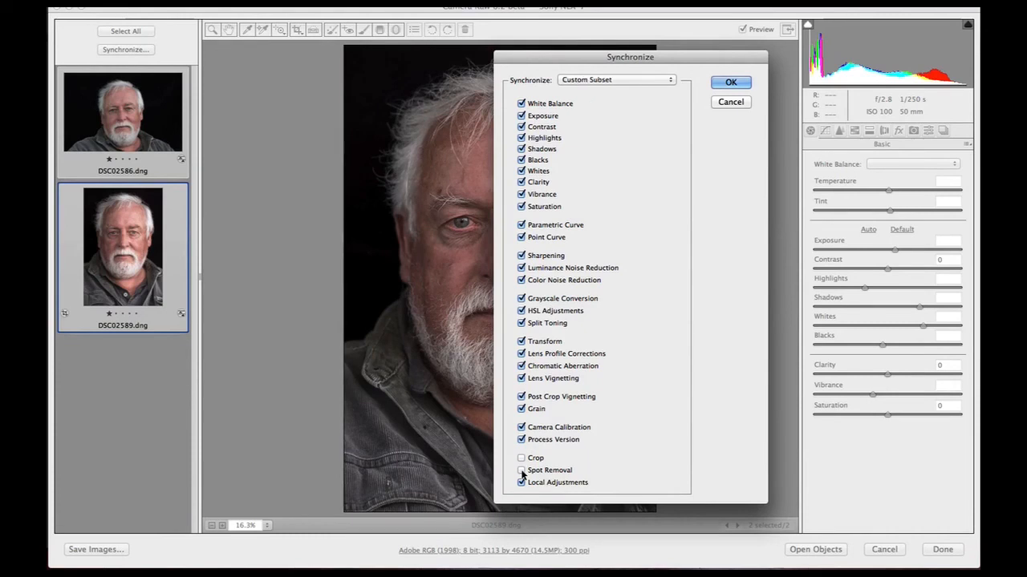
mouse_move(522, 472)
left_mouse_down()
mouse_move(512, 479)
mouse_move(523, 485)
left_mouse_up()
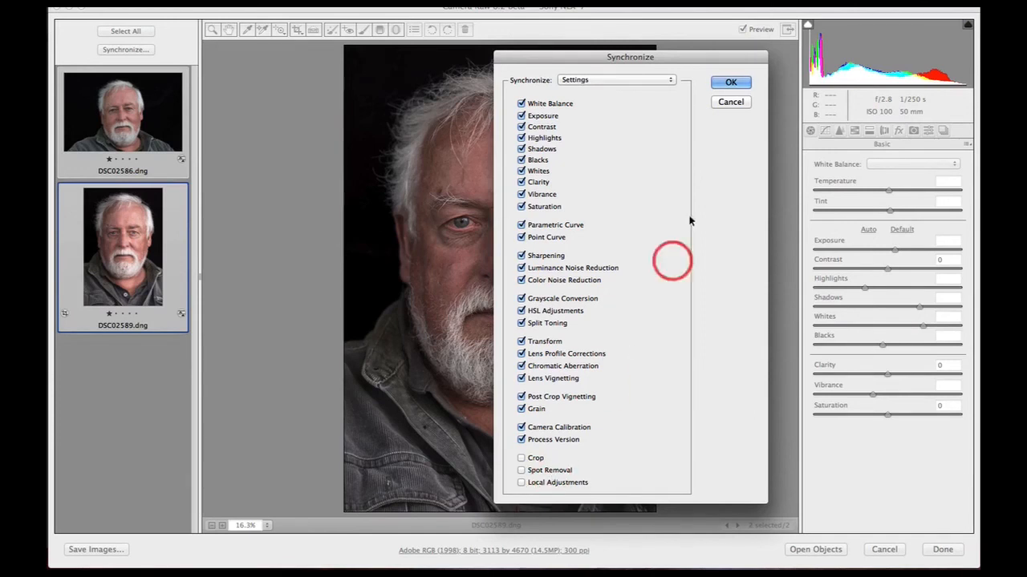
left_click(720, 78)
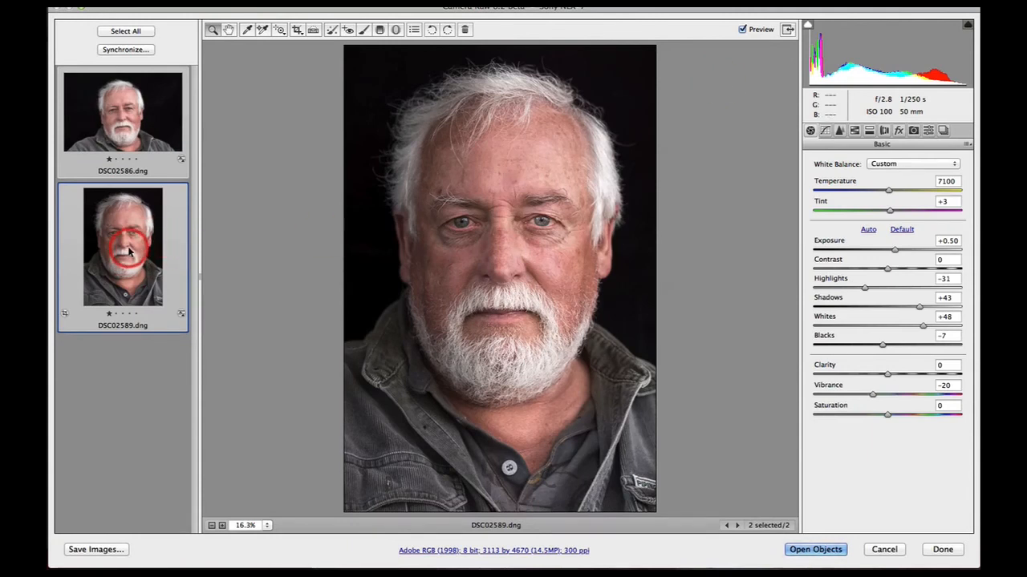
- Set the Exposure of DSC02586.dng to +0.30 and apply a slightly rotated, tight crop around the face, about 4672 by 3115 pixels
left_click(123, 116)
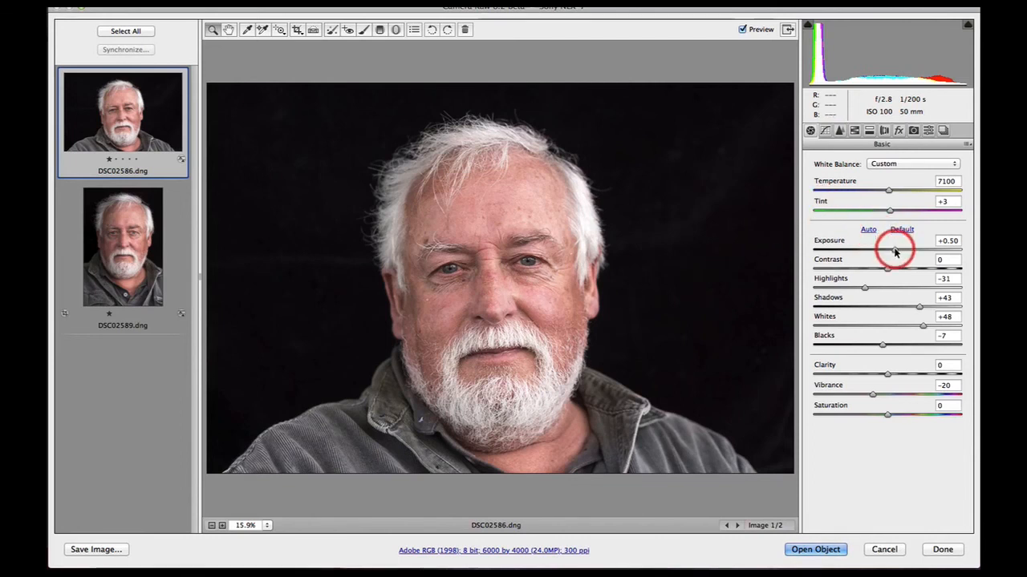
left_click_drag(895, 251, 892, 253)
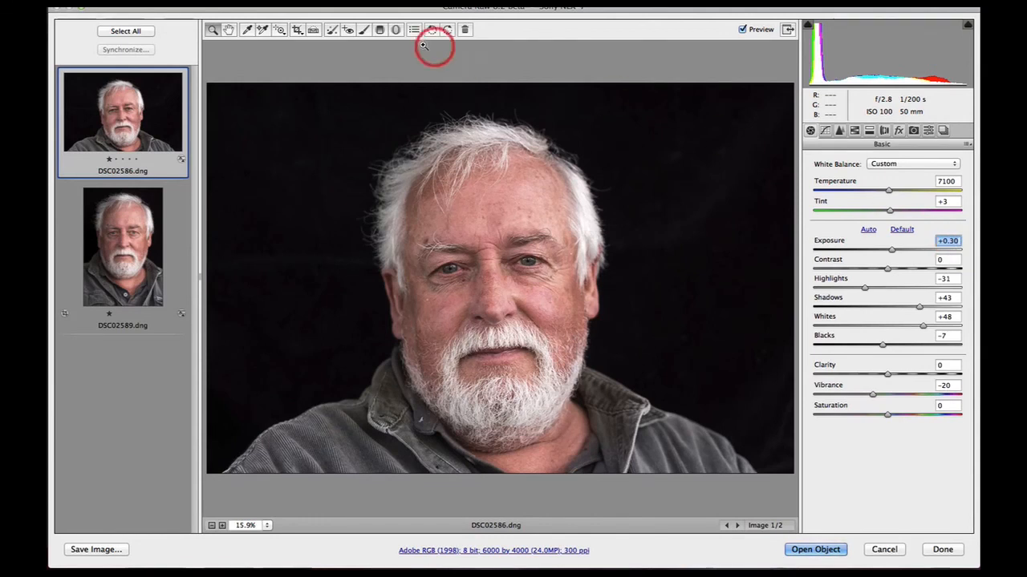
left_click(298, 32)
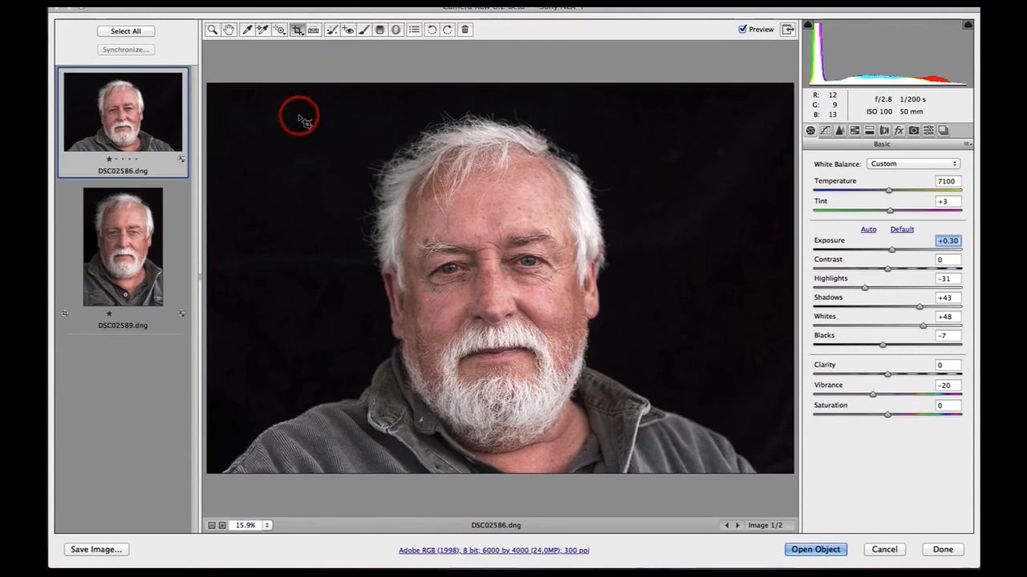
mouse_move(299, 34)
left_mouse_down()
mouse_move(293, 45)
mouse_move(313, 83)
mouse_move(306, 30)
left_mouse_up()
left_click_drag(270, 119, 795, 462)
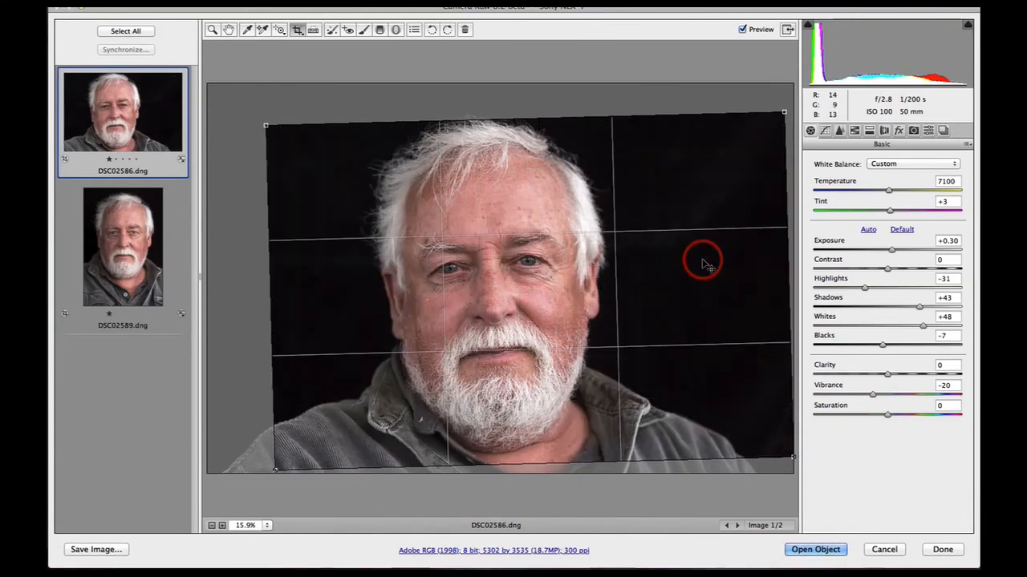
left_click_drag(267, 126, 291, 165)
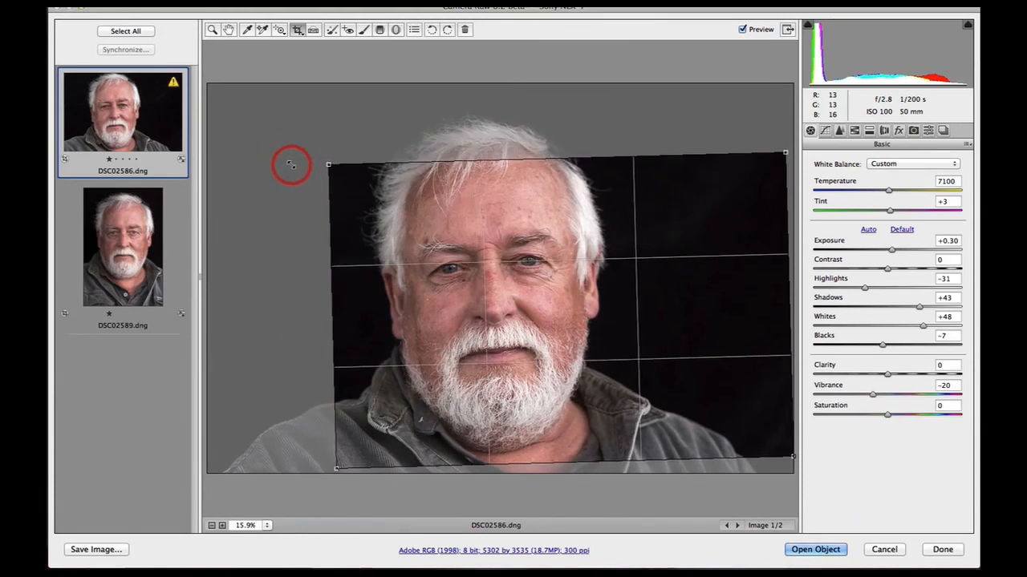
left_click_drag(601, 300, 566, 314)
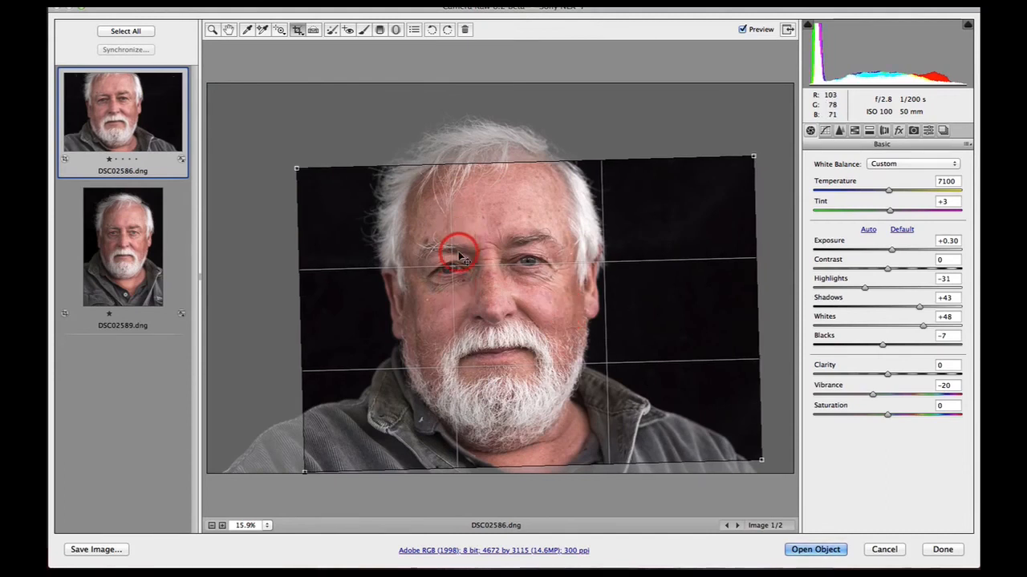
left_click(212, 31)
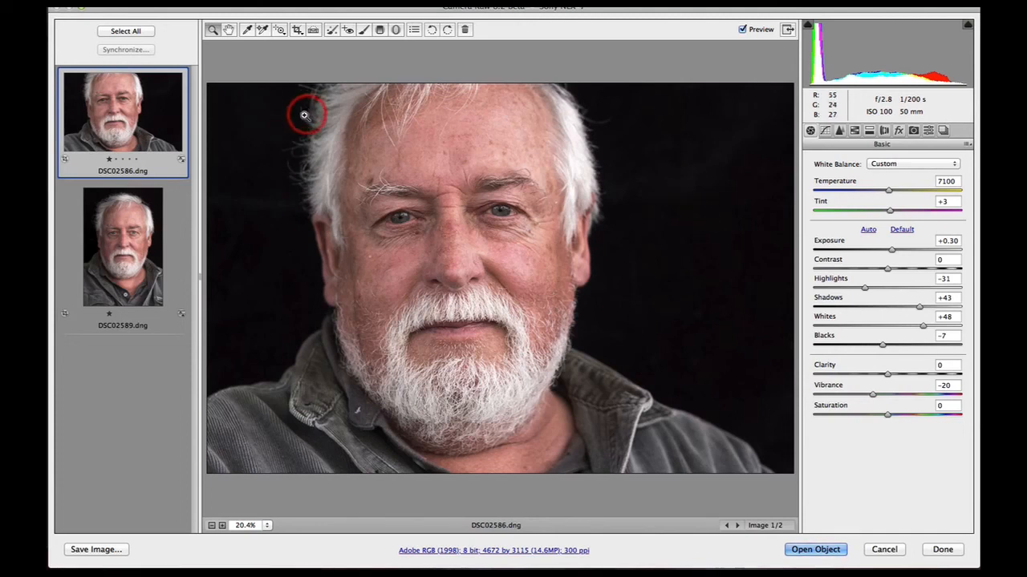
- Select both portraits and open their save options, choosing the lowercase .jpg file extension
left_click(136, 32)
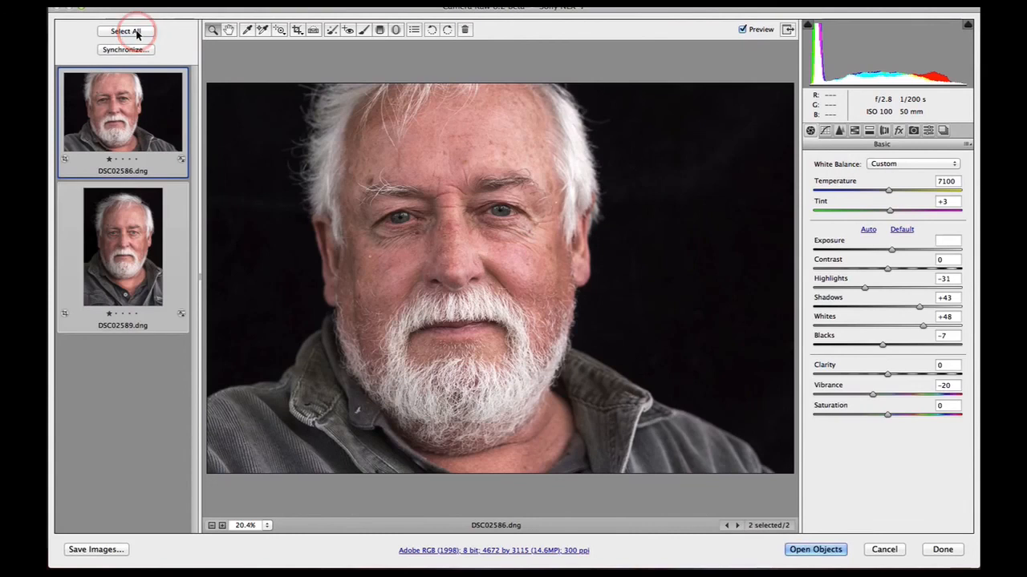
left_click(98, 551)
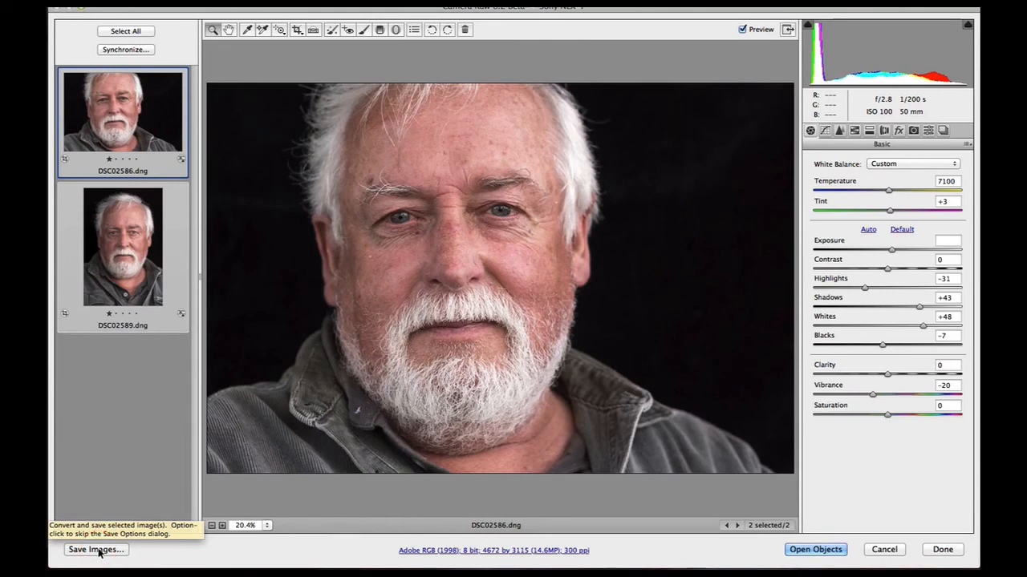
left_click(98, 551)
left_click_drag(469, 68, 416, 18)
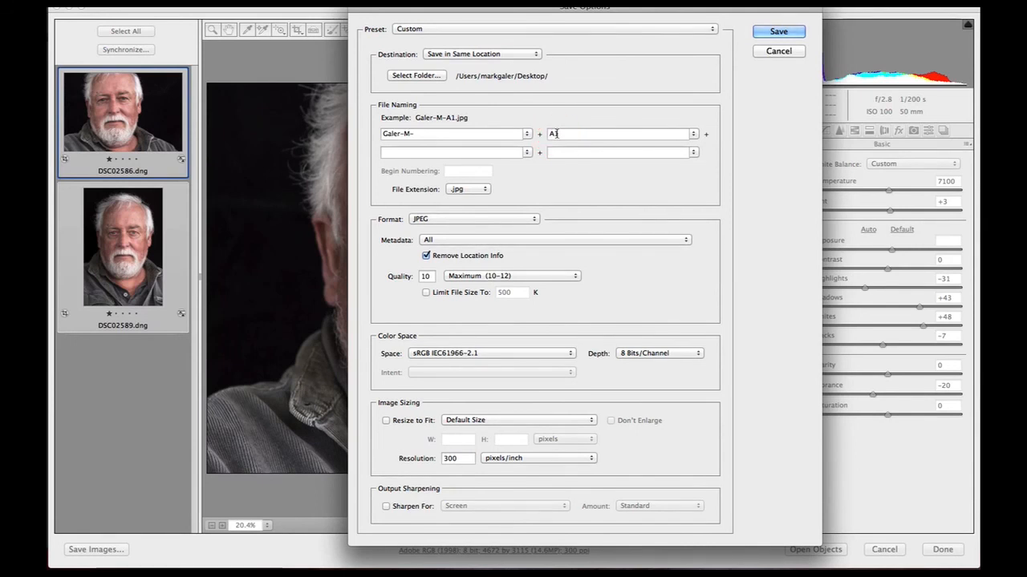
left_click(474, 189)
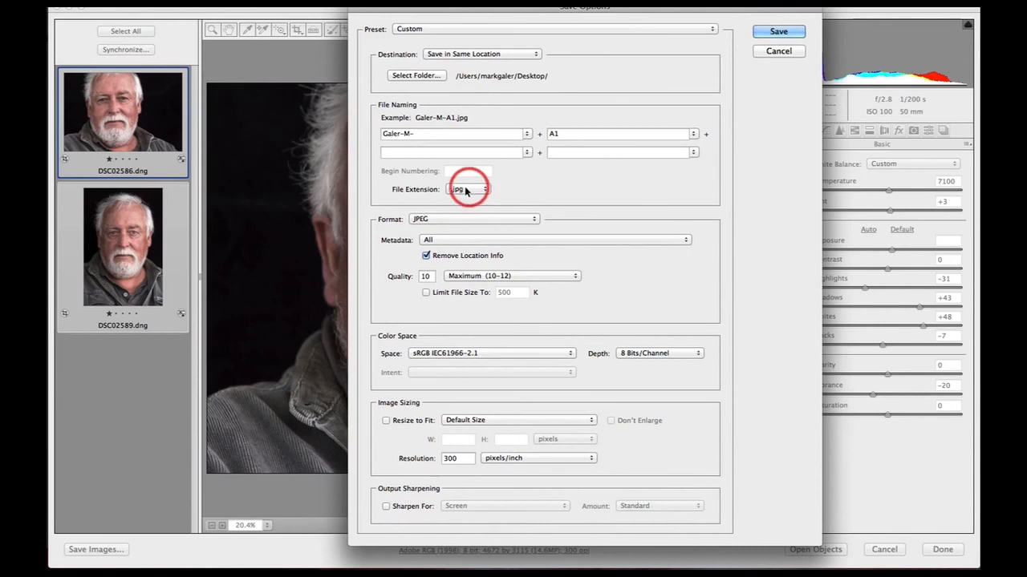
left_click(460, 205)
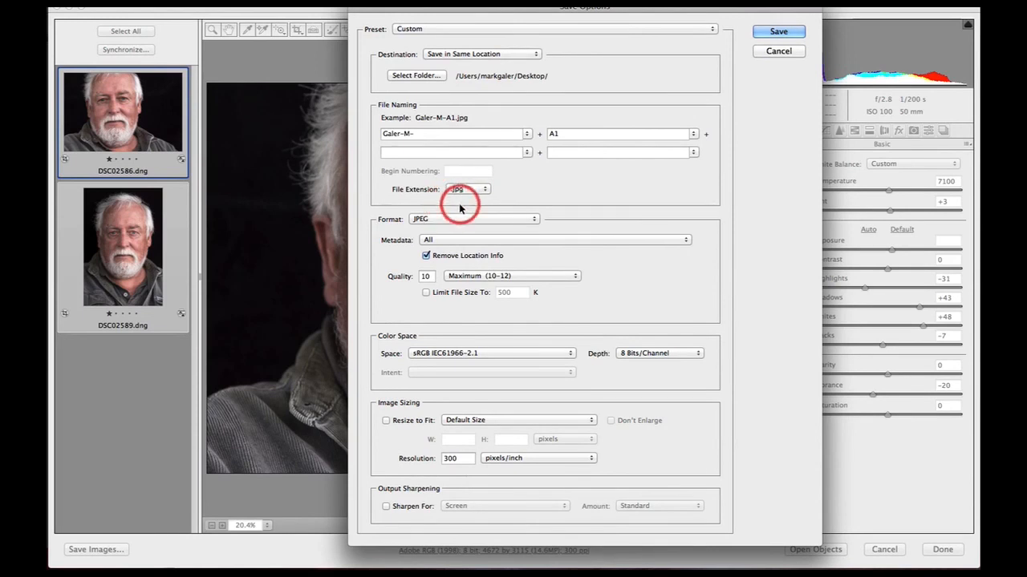
- Set the save format to Digital Negative and toggle the Use Lossy Compression option off and back on
left_click(466, 219)
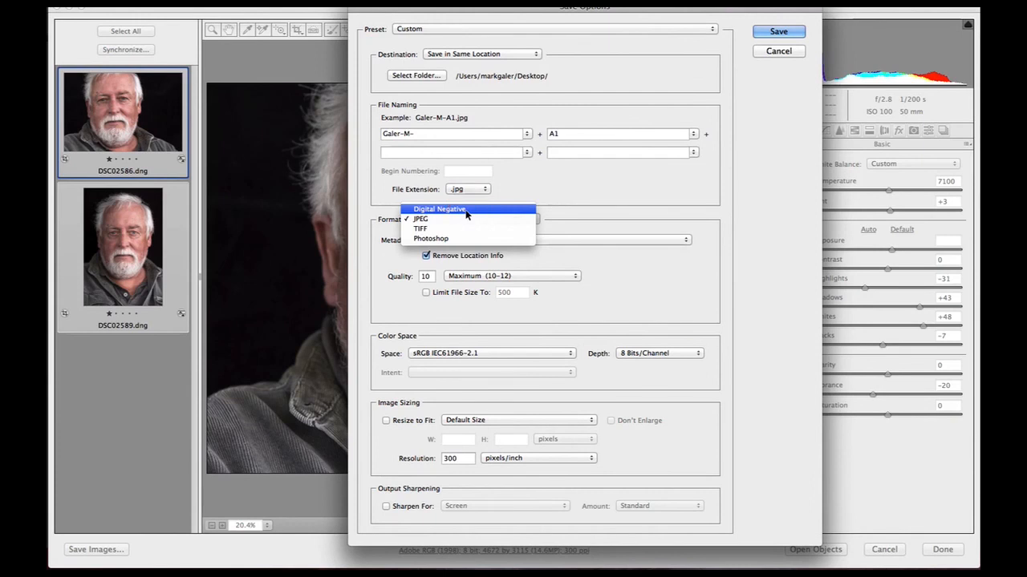
mouse_move(466, 219)
left_mouse_down()
mouse_move(469, 239)
mouse_move(469, 215)
left_mouse_up()
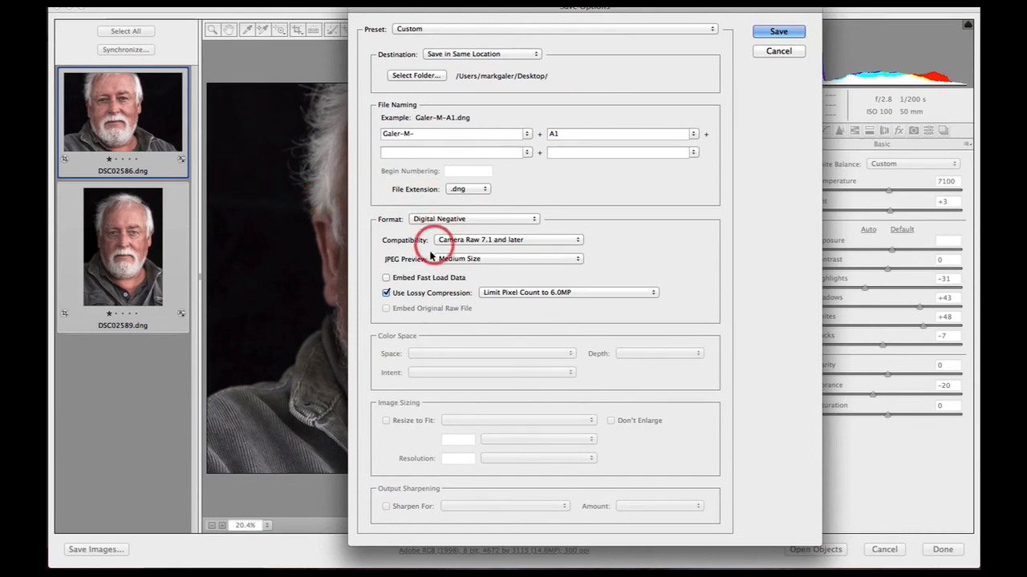
left_click(387, 294)
left_click(386, 294)
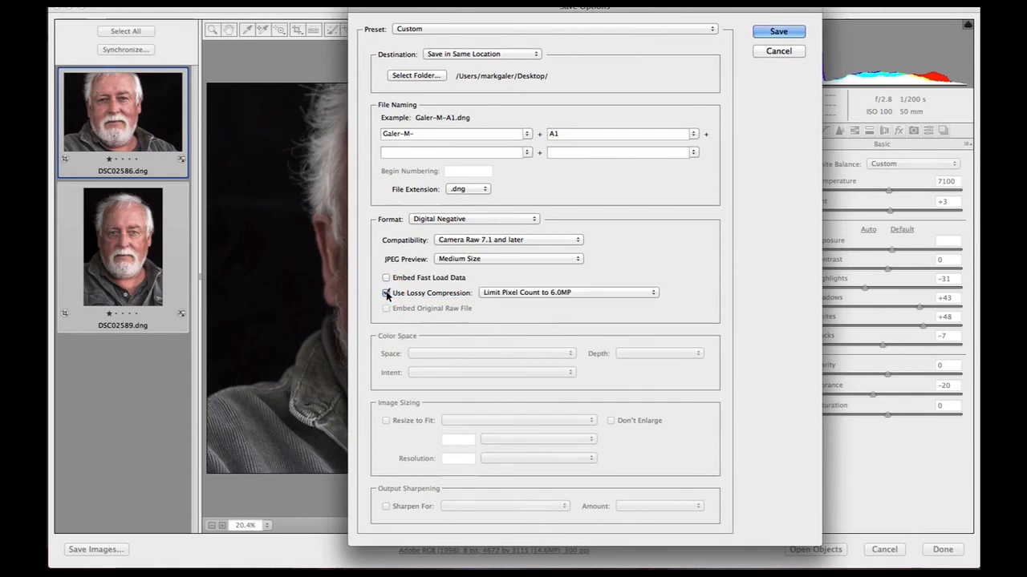
- Check the lossy compression size limits, keeping Limit Pixel Count to 6.0MP, and cancel the save options
left_click(622, 293)
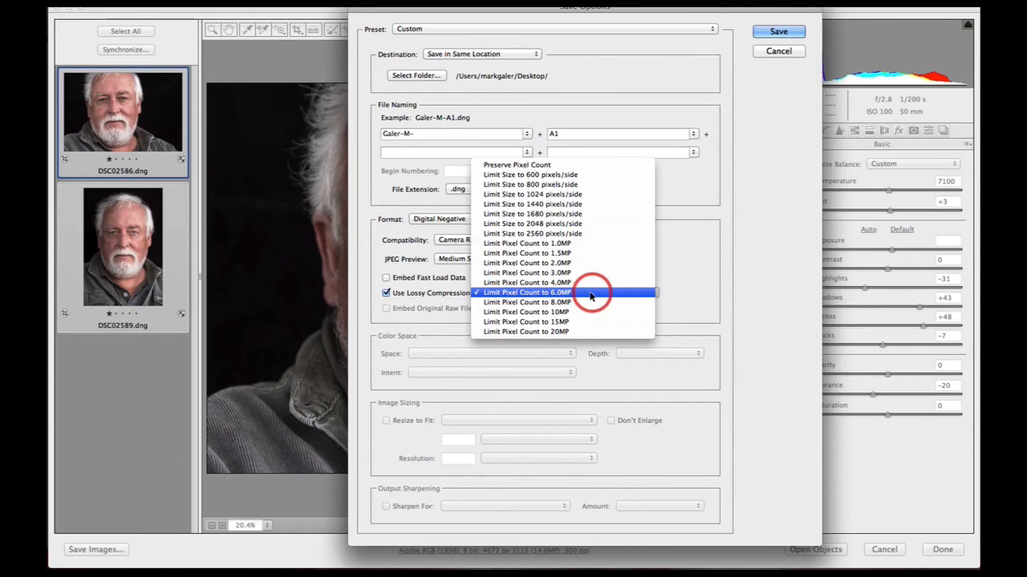
left_click(582, 296)
left_click(581, 296)
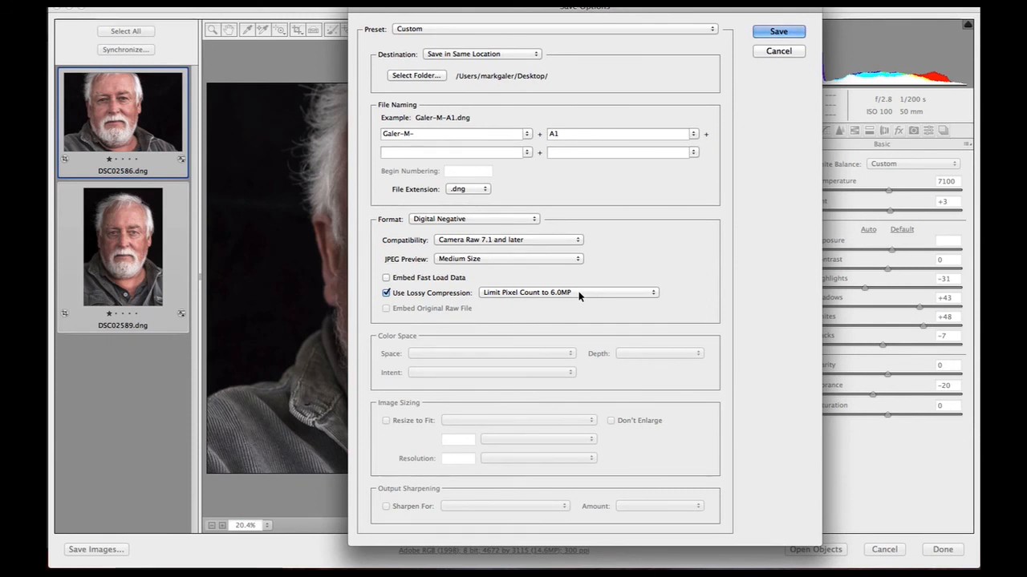
left_click(580, 296)
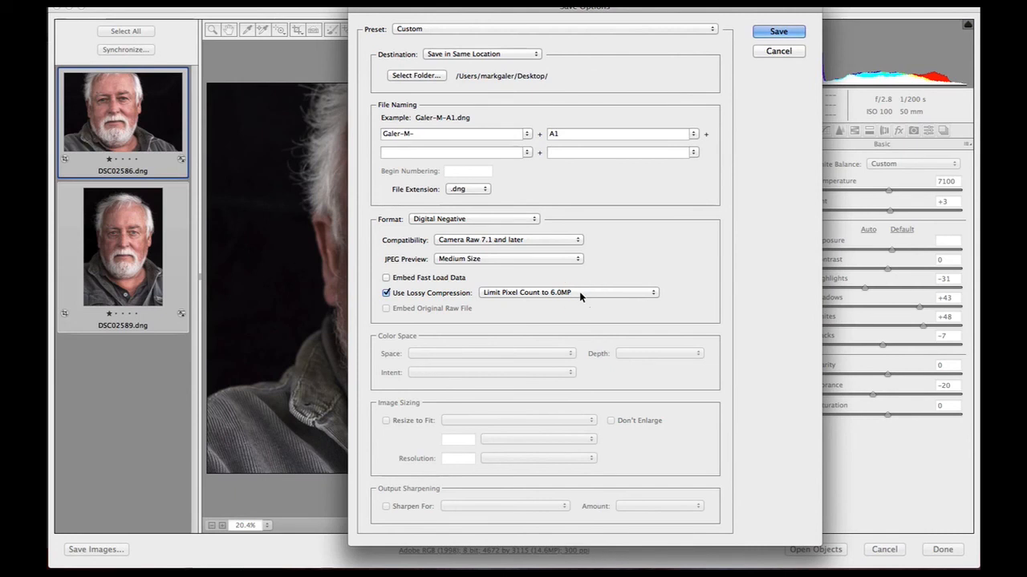
left_click_drag(600, 250, 614, 126)
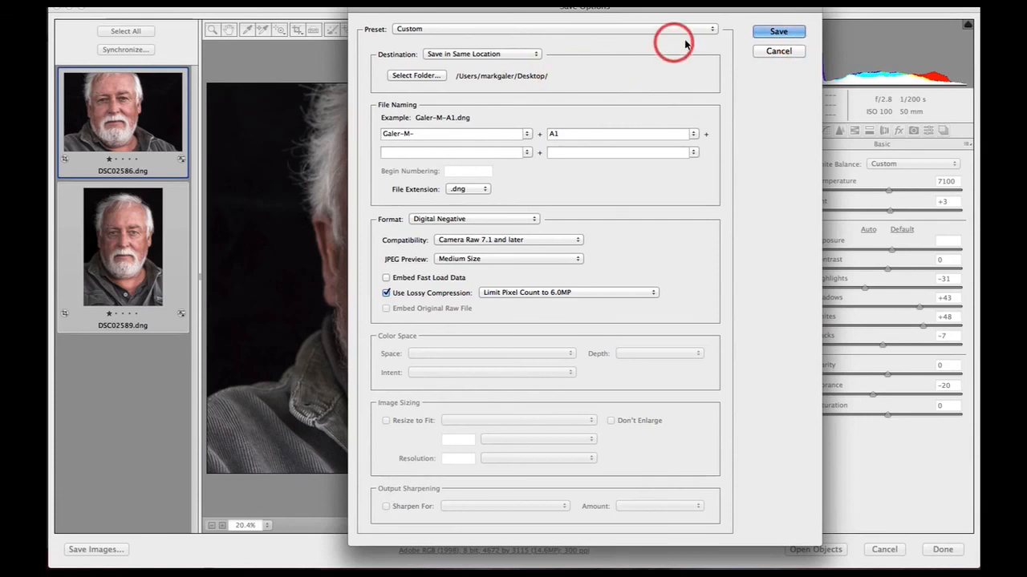
left_click(776, 52)
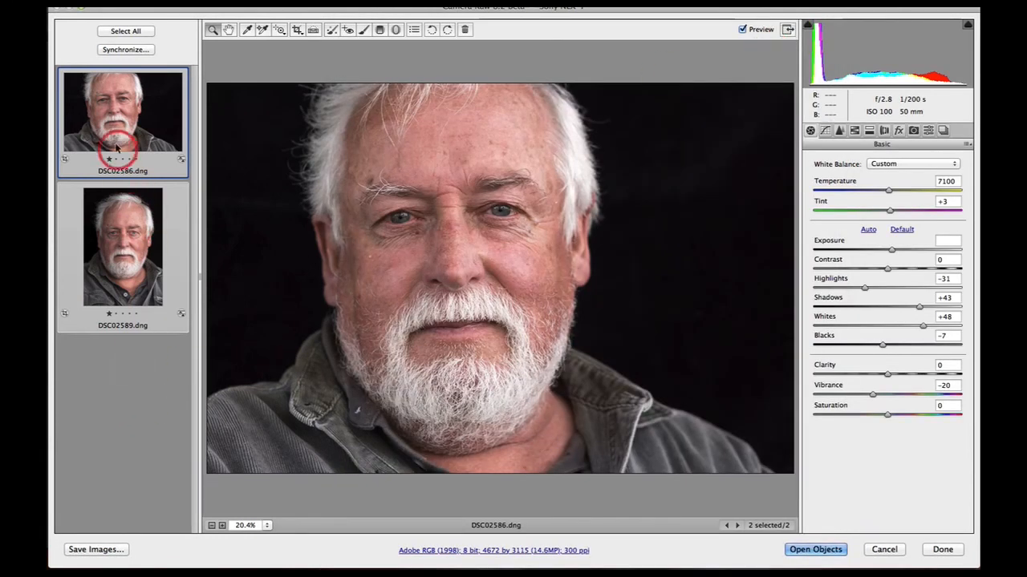
- Select only DSC02589.dng and disable Open in Photoshop as Smart Objects in its workflow options
left_click(114, 364)
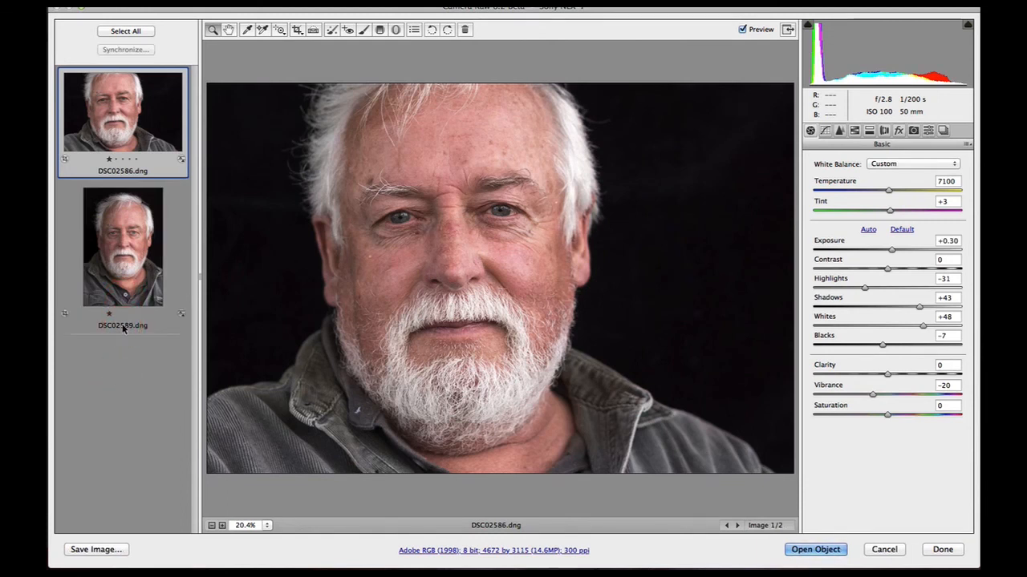
left_click(125, 252)
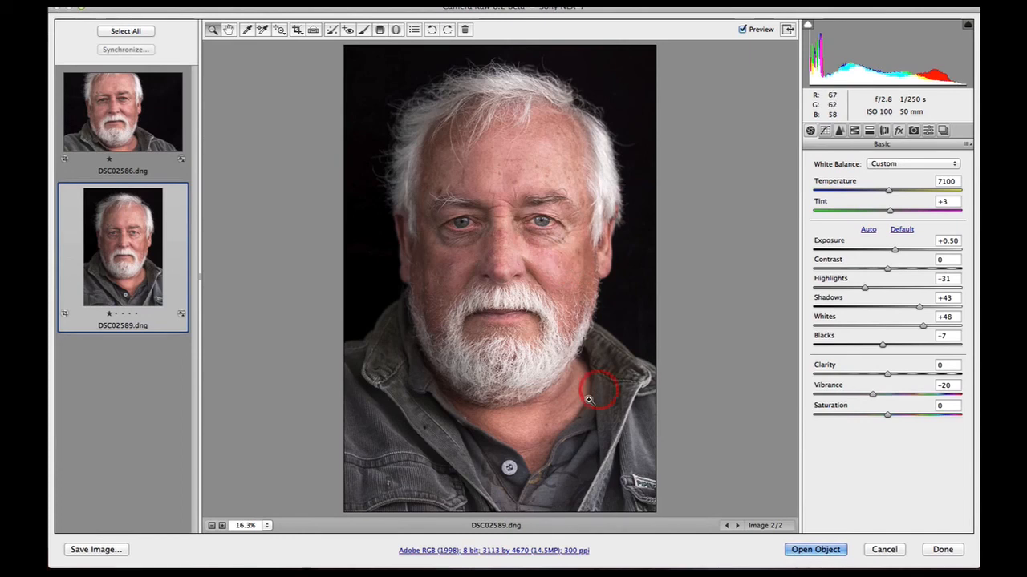
left_click(510, 551)
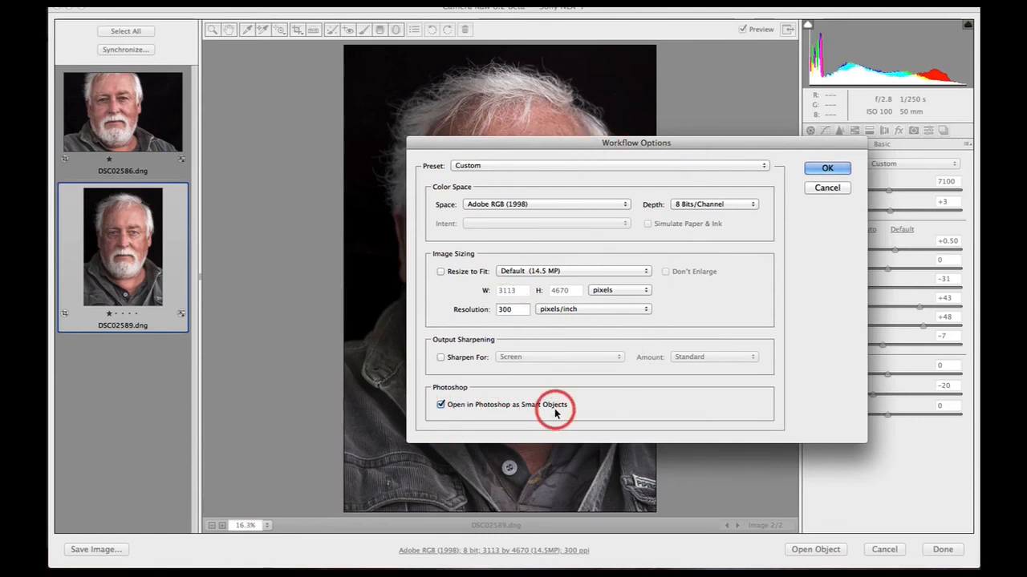
left_click(440, 405)
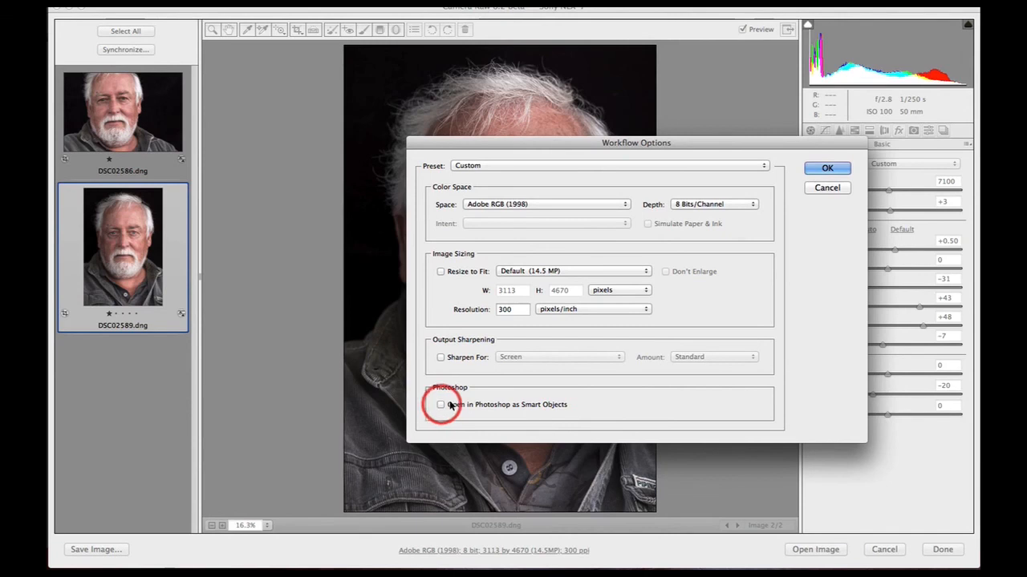
left_click(818, 167)
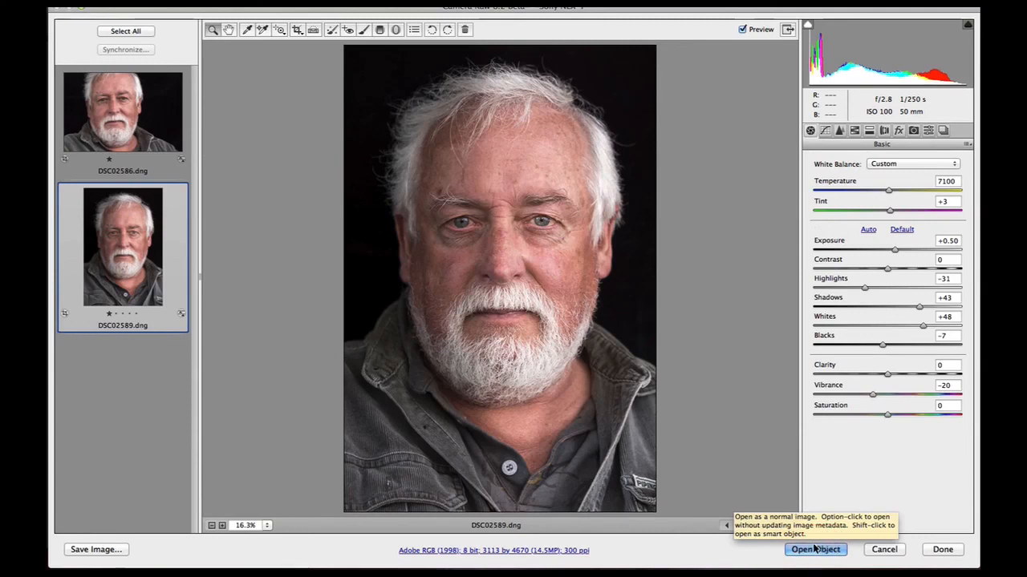
- Open DSC02589.dng in Photoshop as a Smart Object and set its raw Exposure to +0.85
key("shift")
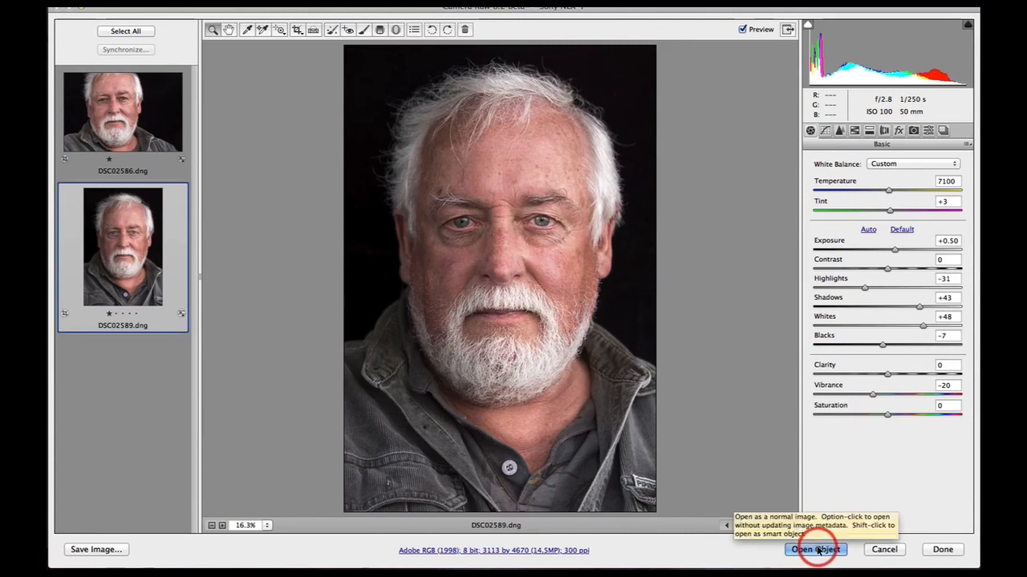
left_click(817, 551, "shift")
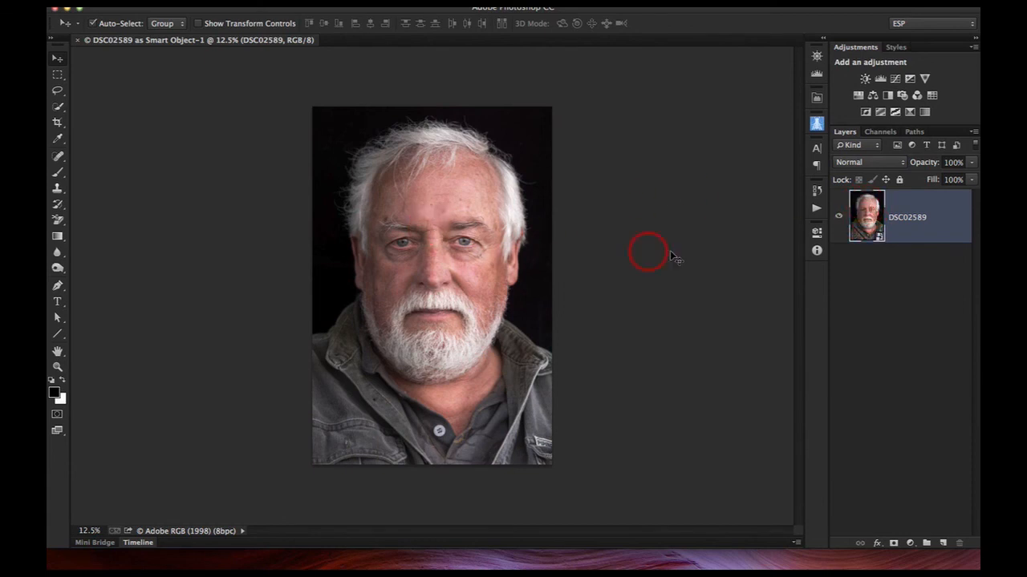
double_click(866, 222)
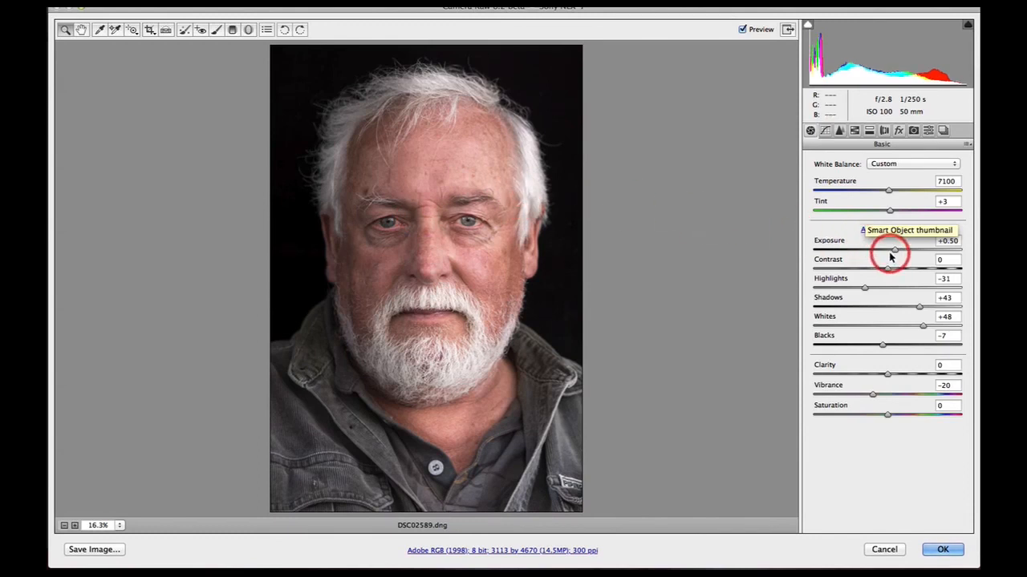
left_click_drag(896, 253, 900, 253)
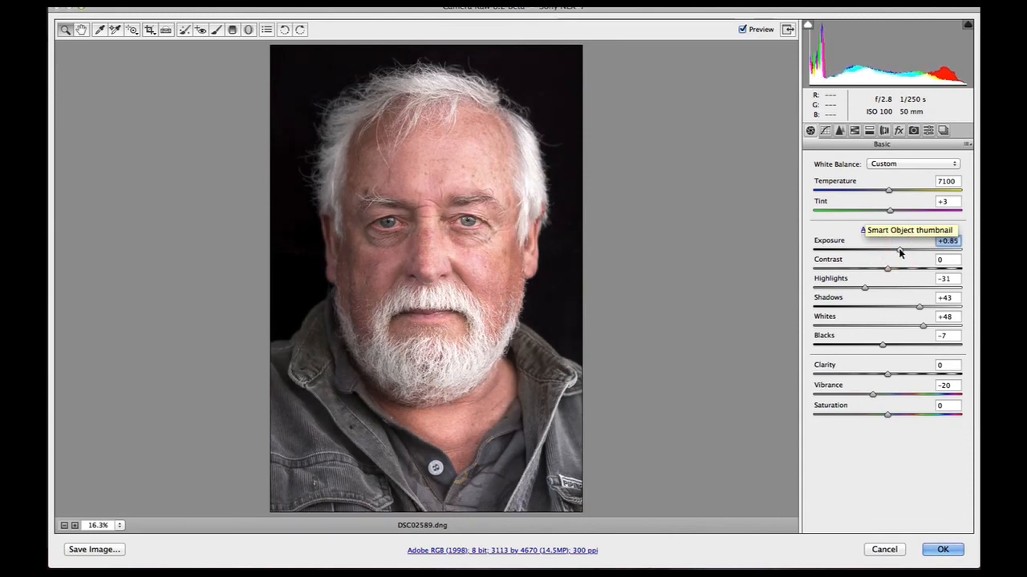
left_click(948, 248)
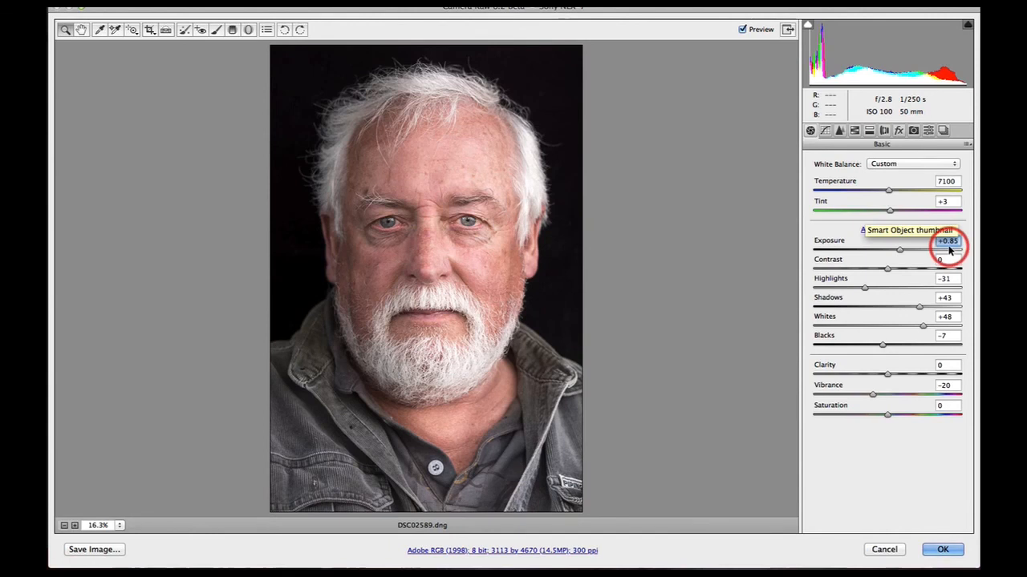
left_click(941, 549)
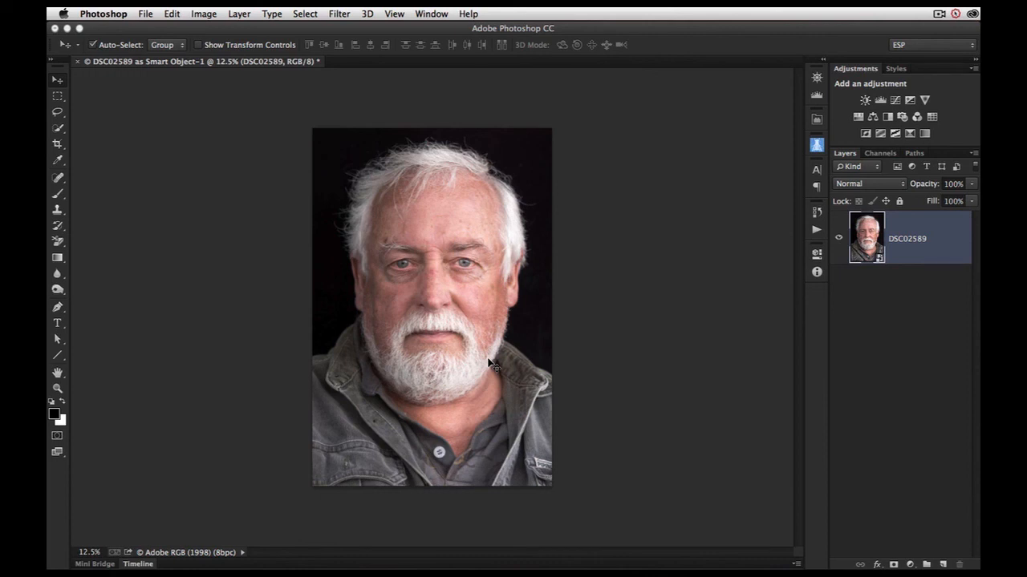
left_click(146, 14)
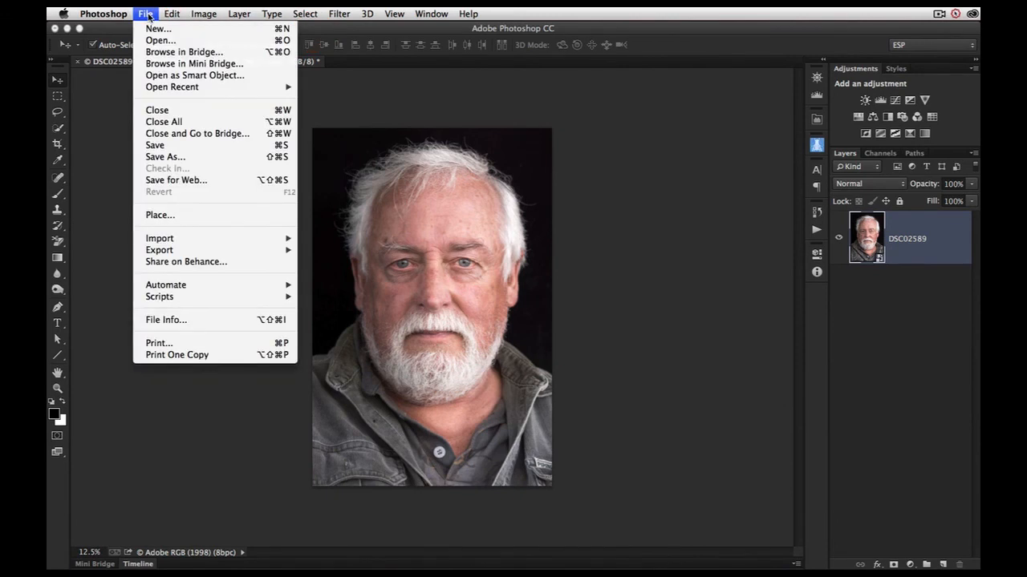
left_click(173, 156)
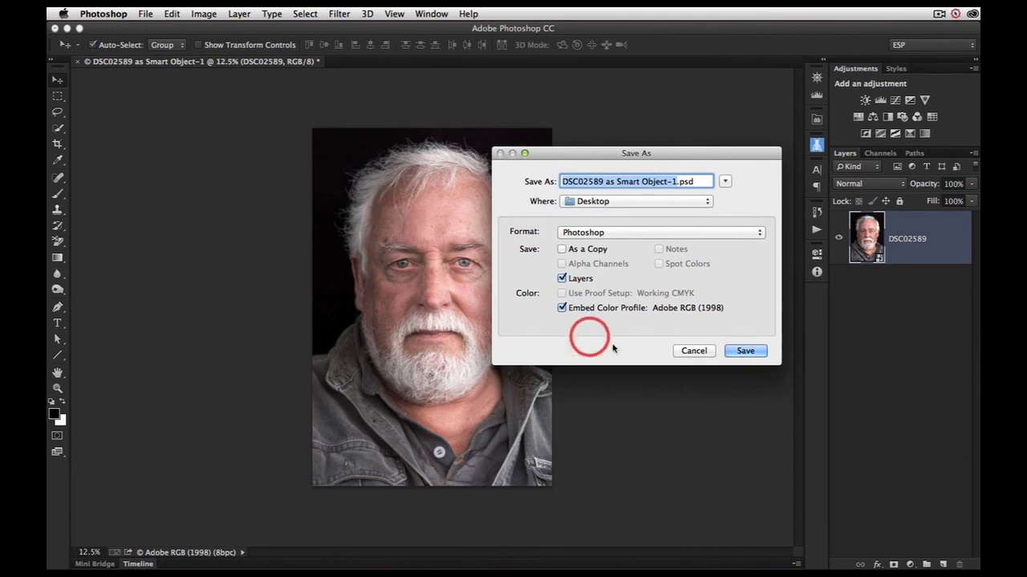
left_click(692, 352)
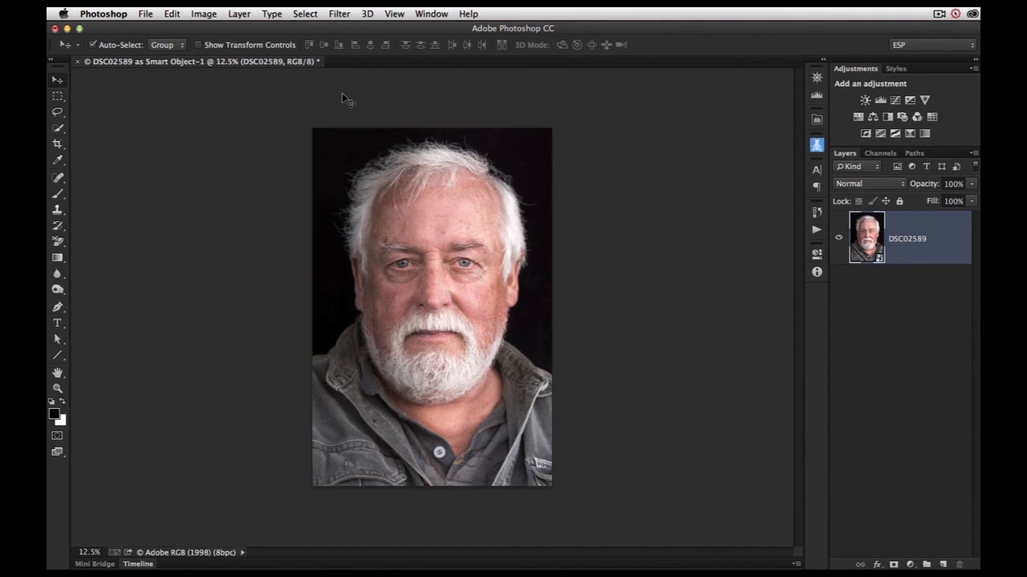
left_click(145, 16)
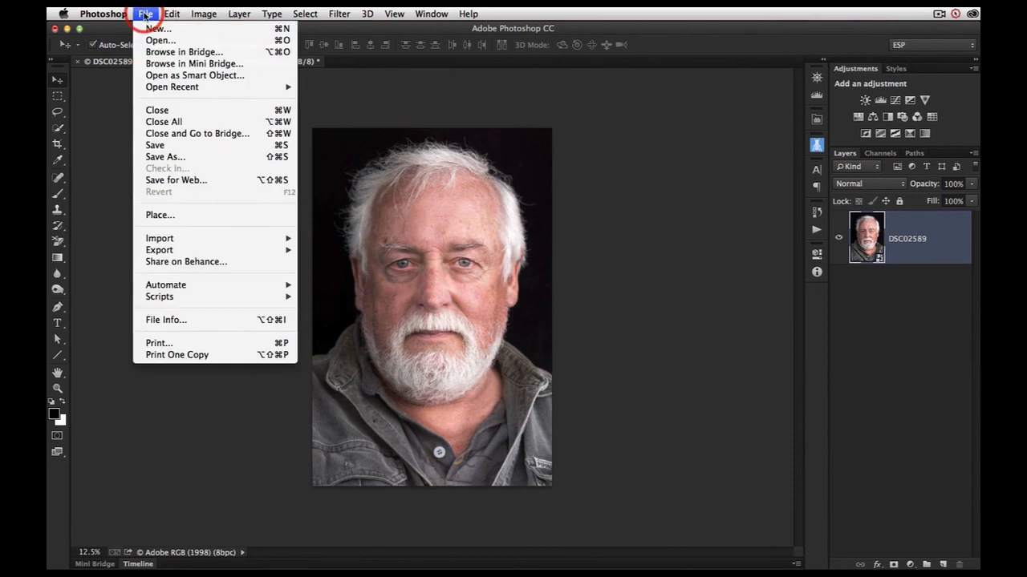
left_click(175, 157)
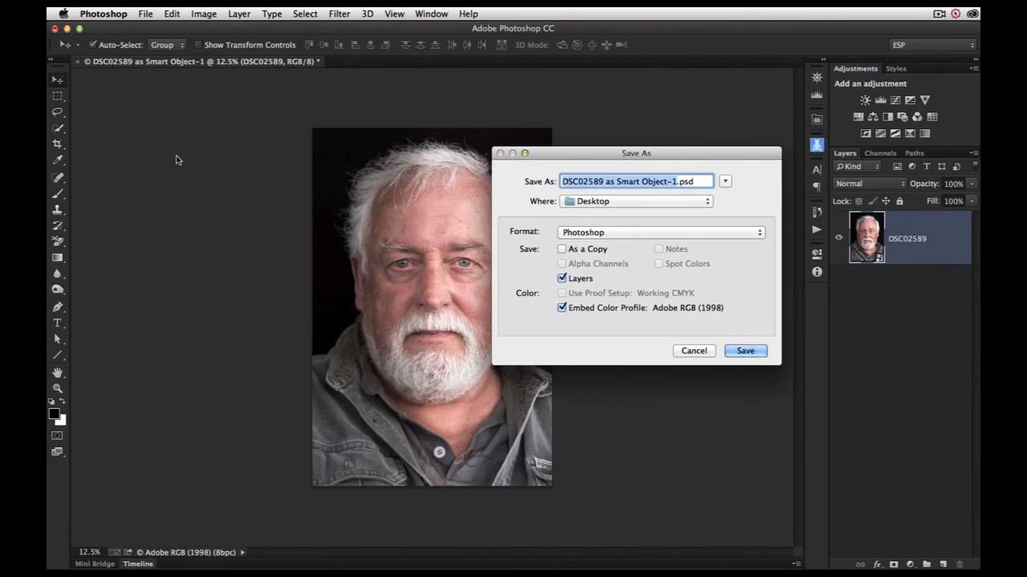
left_click(697, 353)
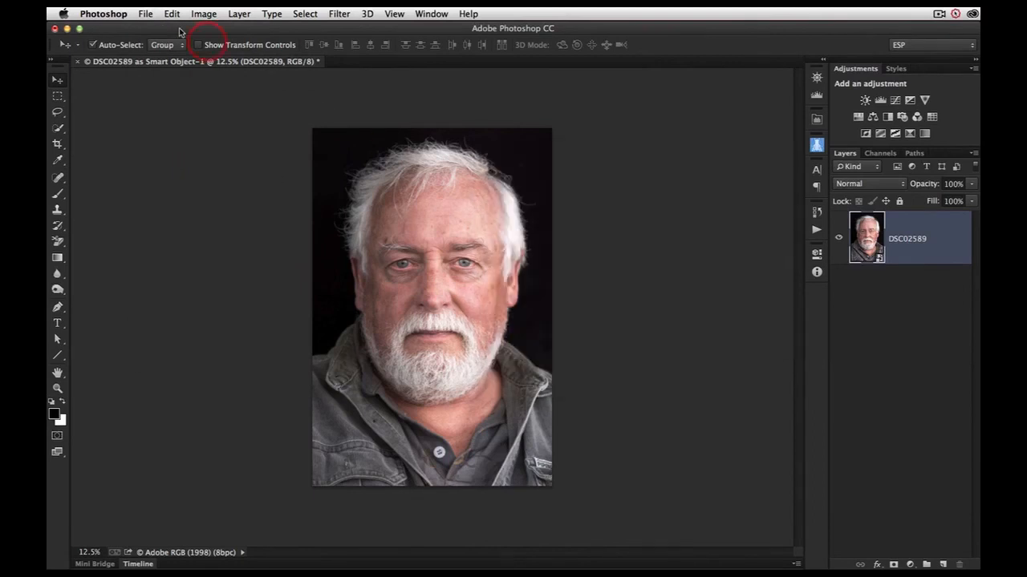
- Start a Save for Web export of the portrait and fit the whole image in the preview
left_click(145, 15)
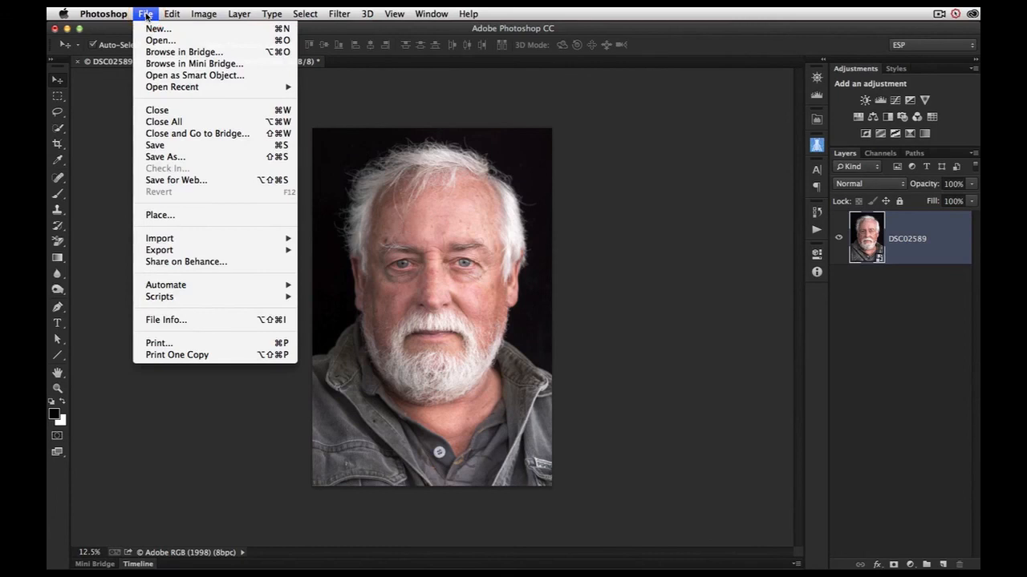
left_click(159, 189)
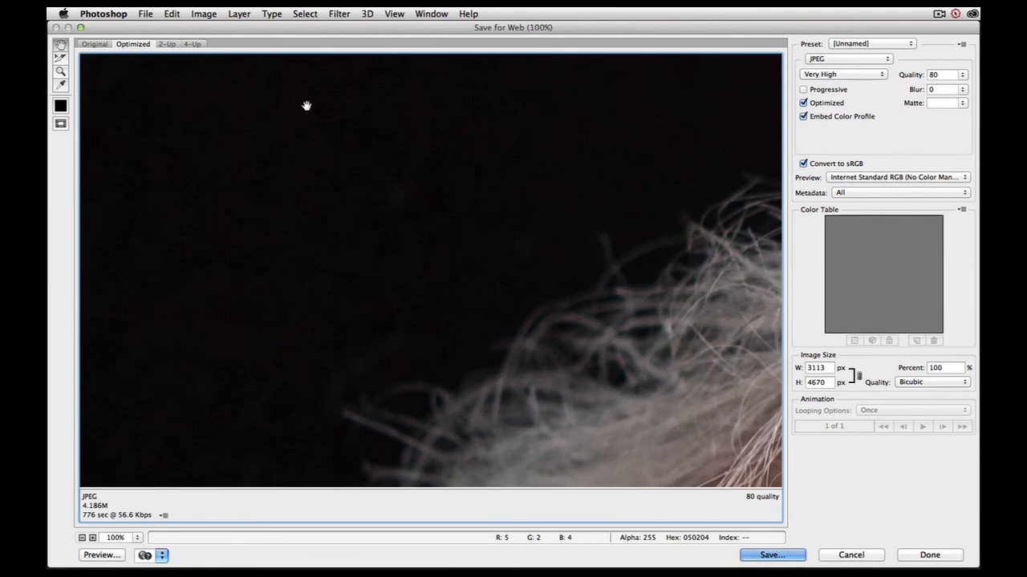
left_click_drag(273, 76, 253, 130)
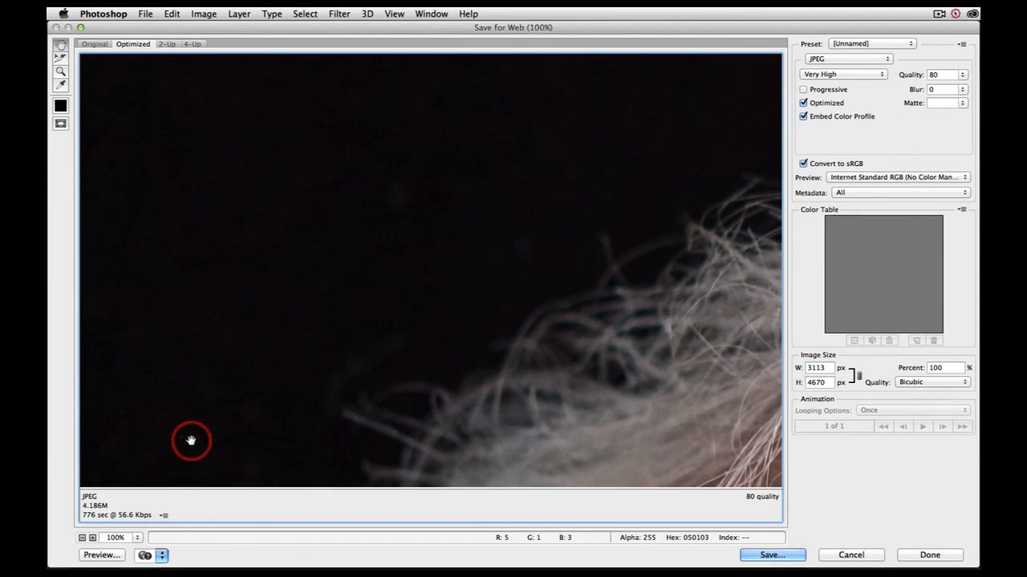
left_click(138, 539)
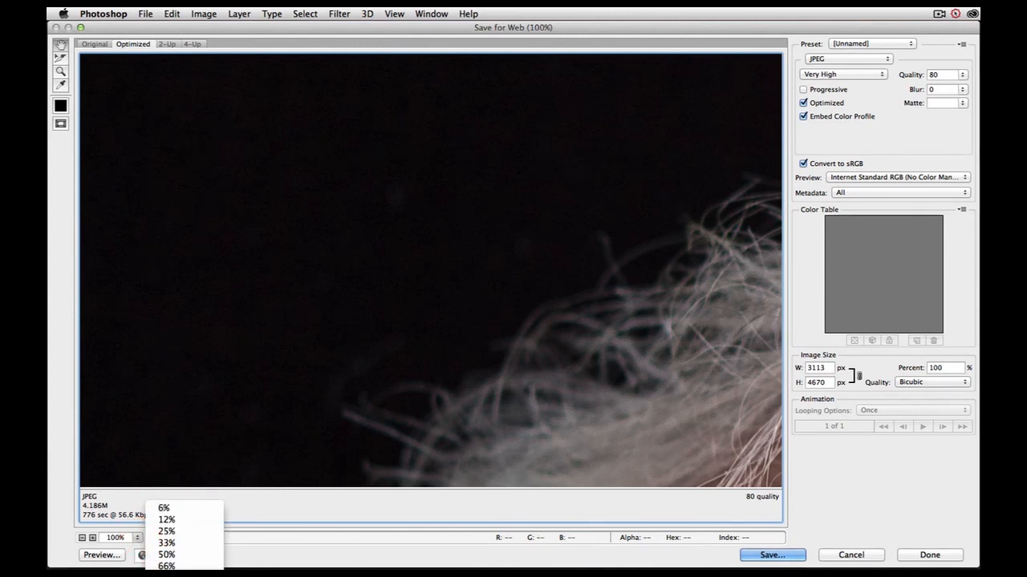
left_click(166, 569)
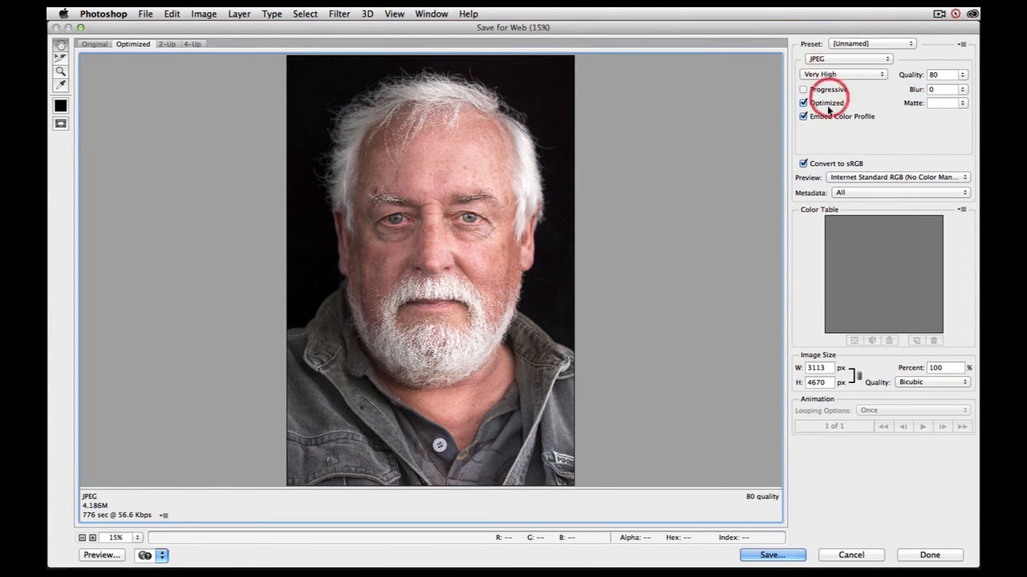
- Configure the web export as a Progressive JPEG at Very High quality, 80, with Convert to sRGB enabled
left_click(855, 59)
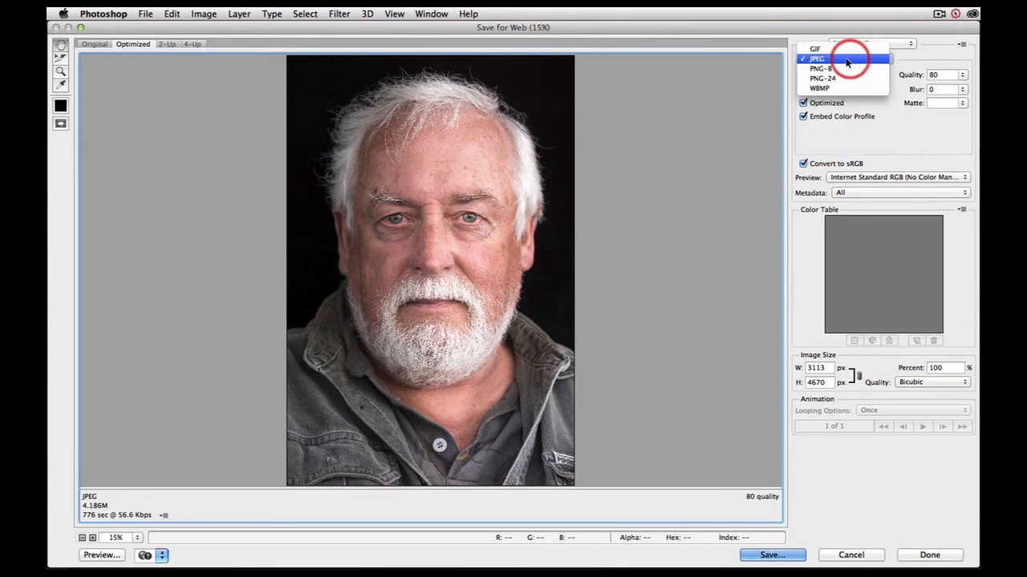
left_click(838, 60)
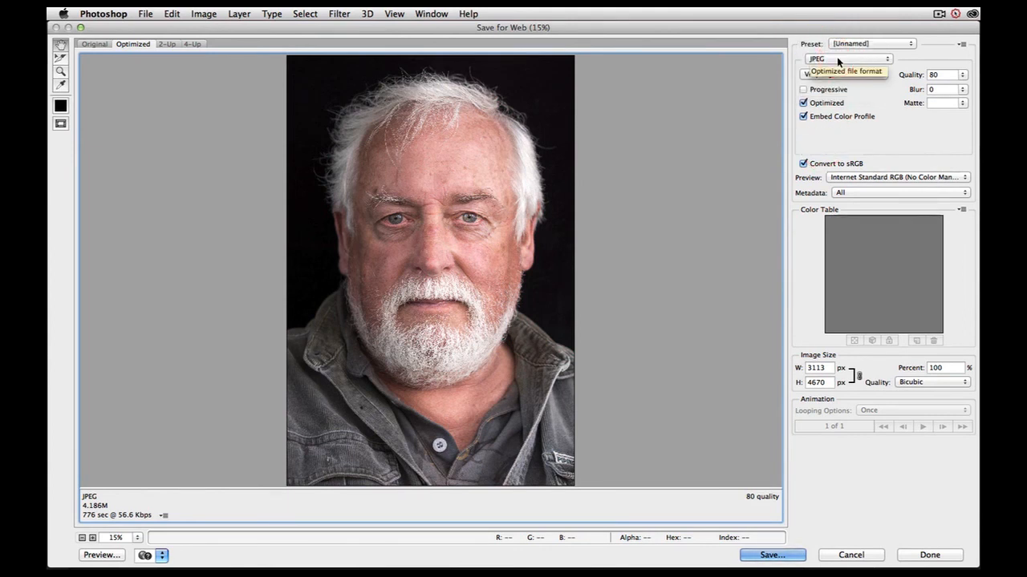
left_click(803, 89)
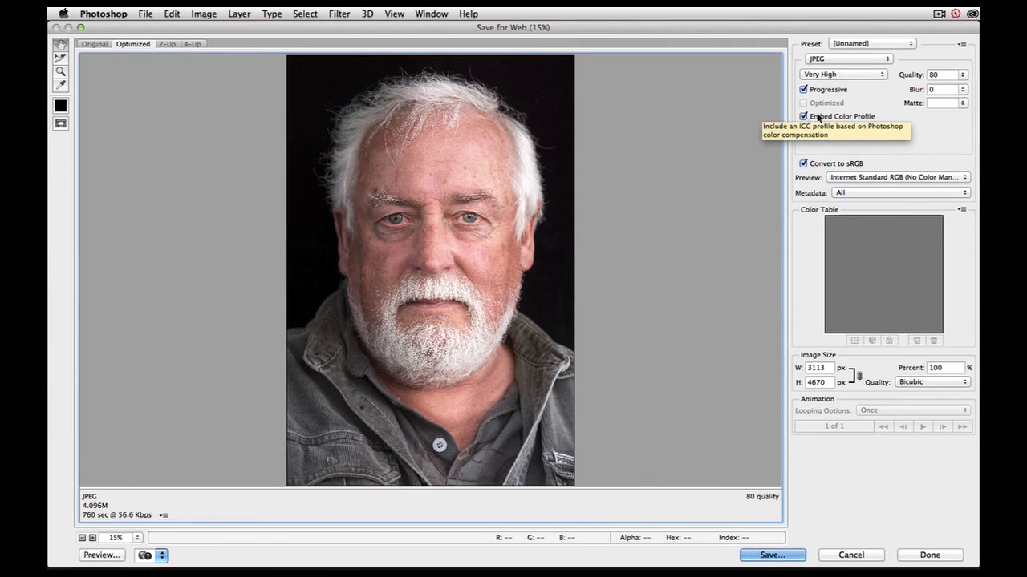
left_click(858, 75)
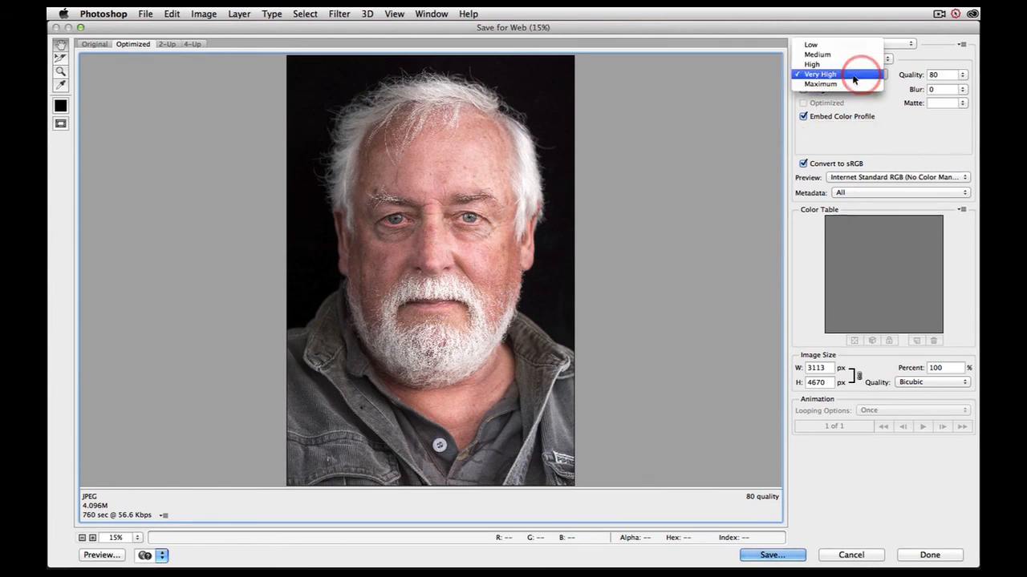
left_click(842, 77)
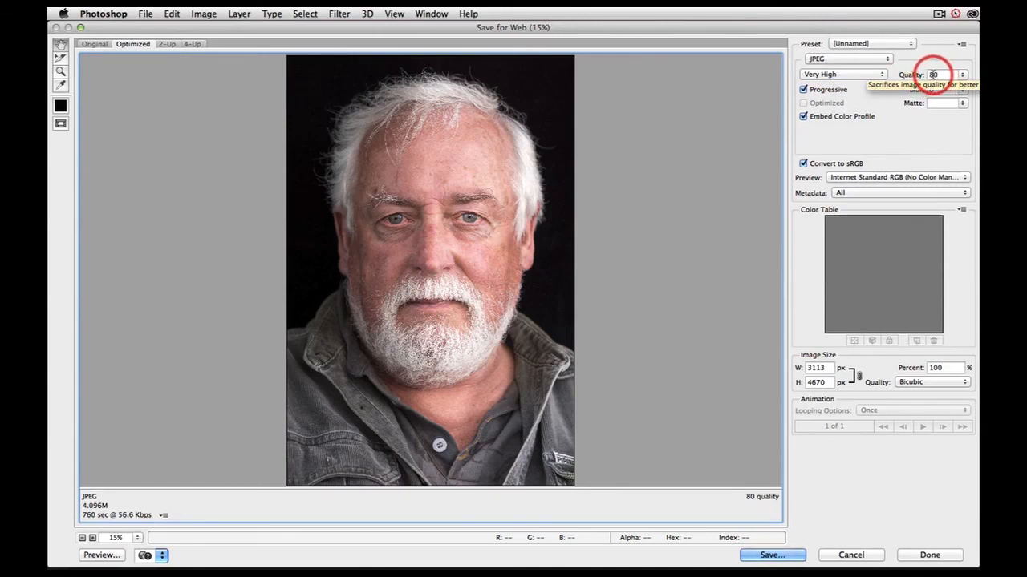
left_click(803, 164)
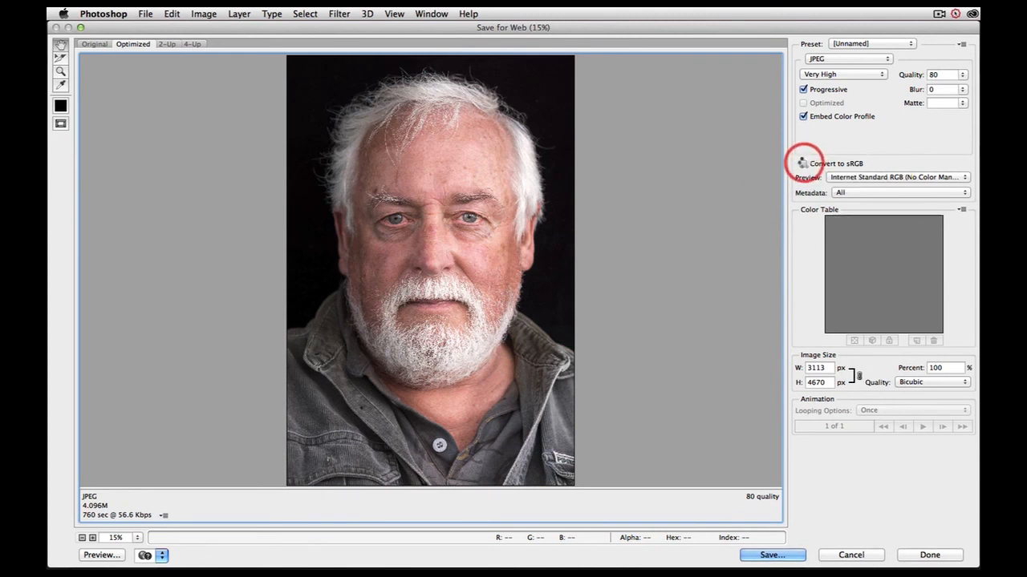
left_click(820, 162)
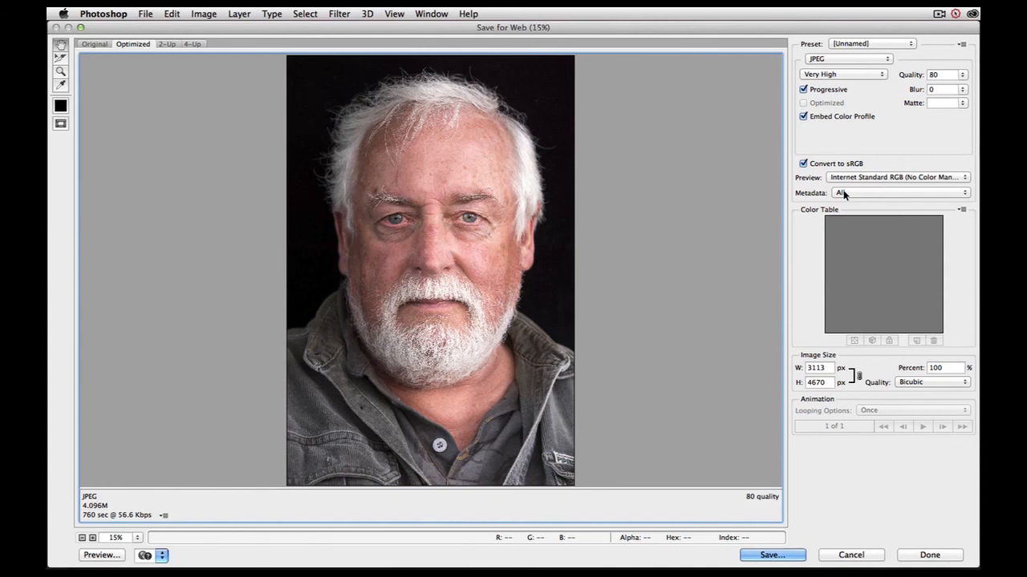
- Set the exported image's height to 900 px with its proportions kept
left_click(824, 382)
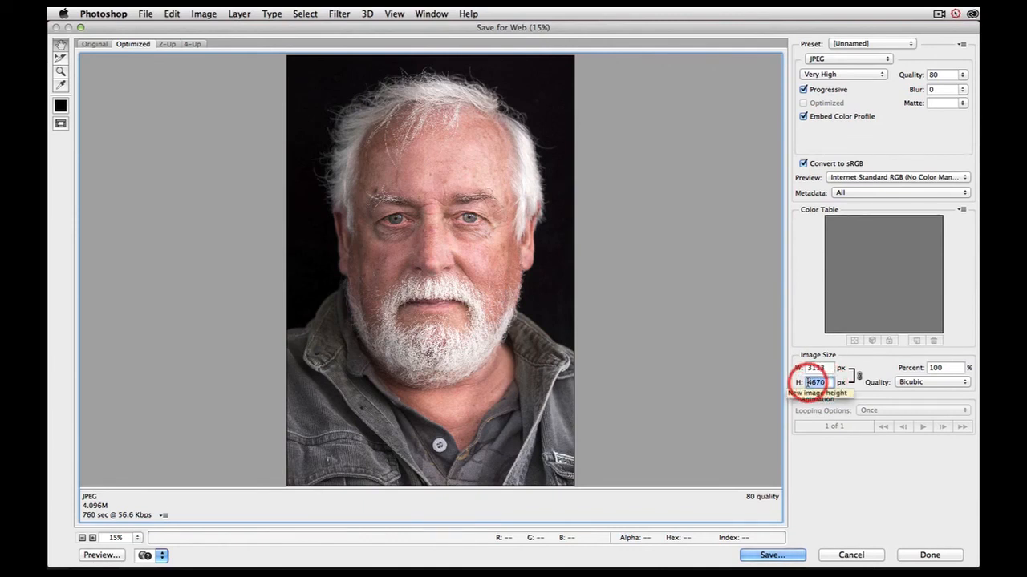
type("900")
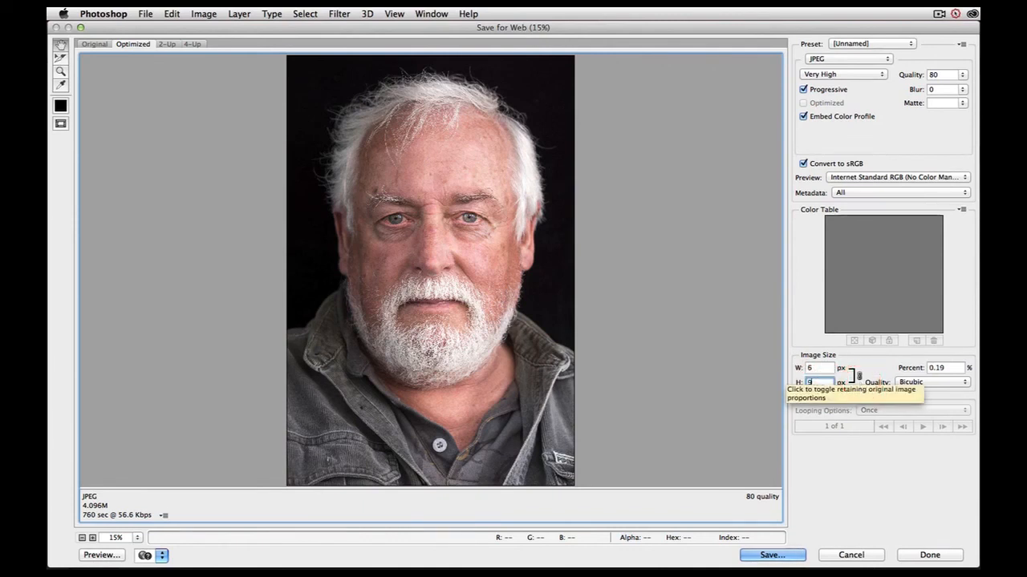